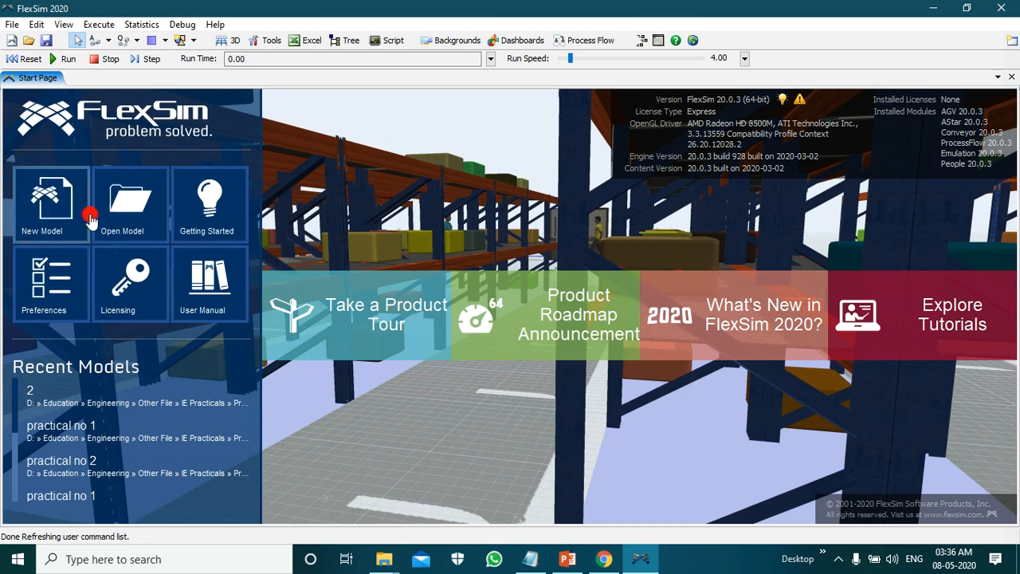
# Step: Create a new model with the time units set to Minutes, keeping Meters and Liters for length and fluid
pyautogui.click(63, 223)
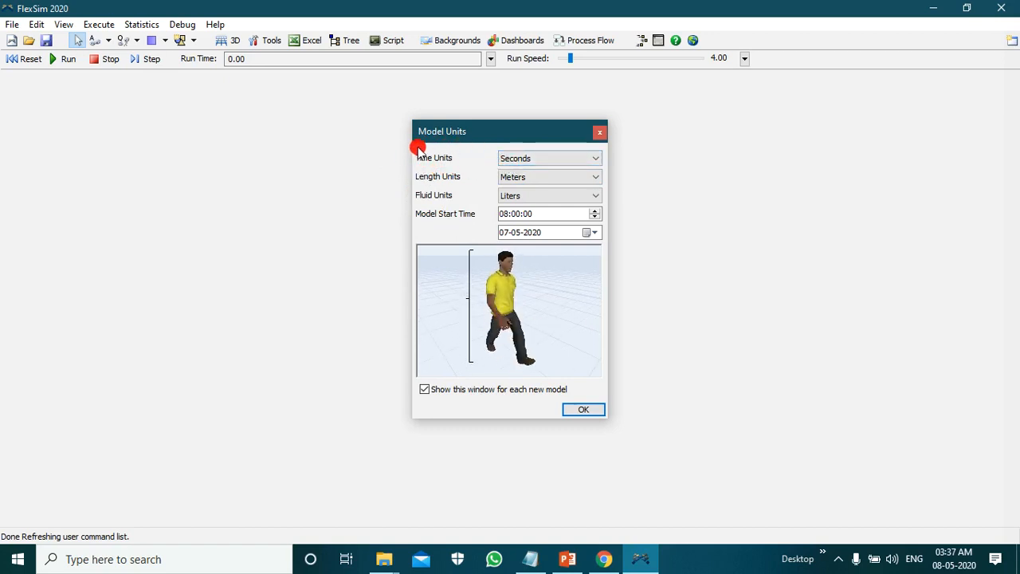
pyautogui.click(592, 158)
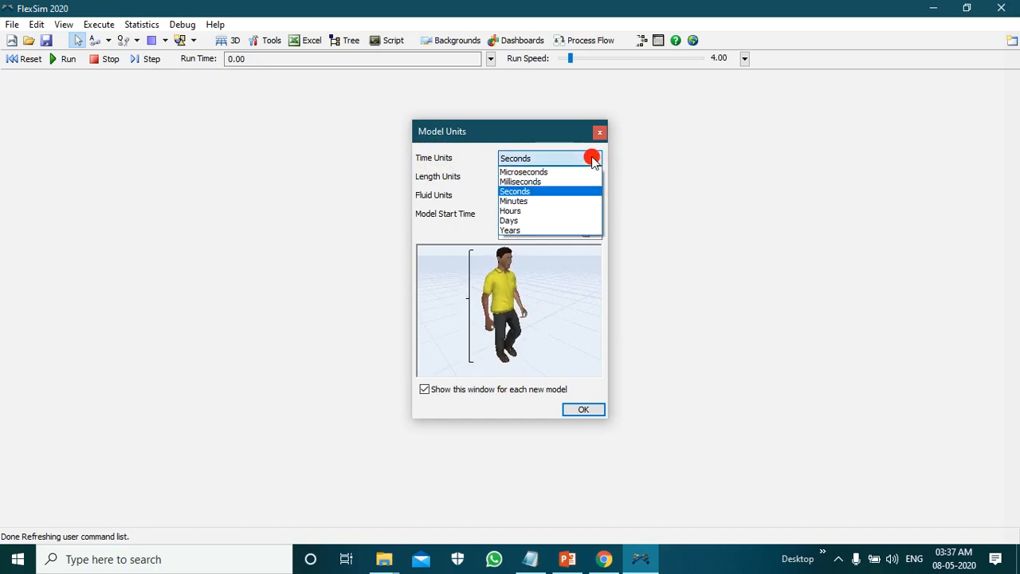
pyautogui.click(569, 202)
pyautogui.click(584, 411)
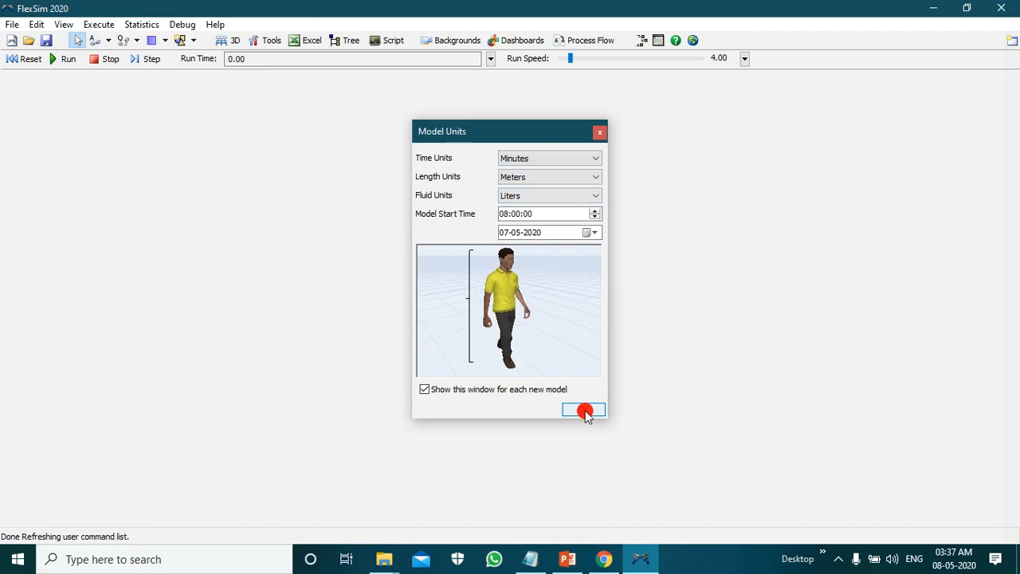
pyautogui.click(602, 412)
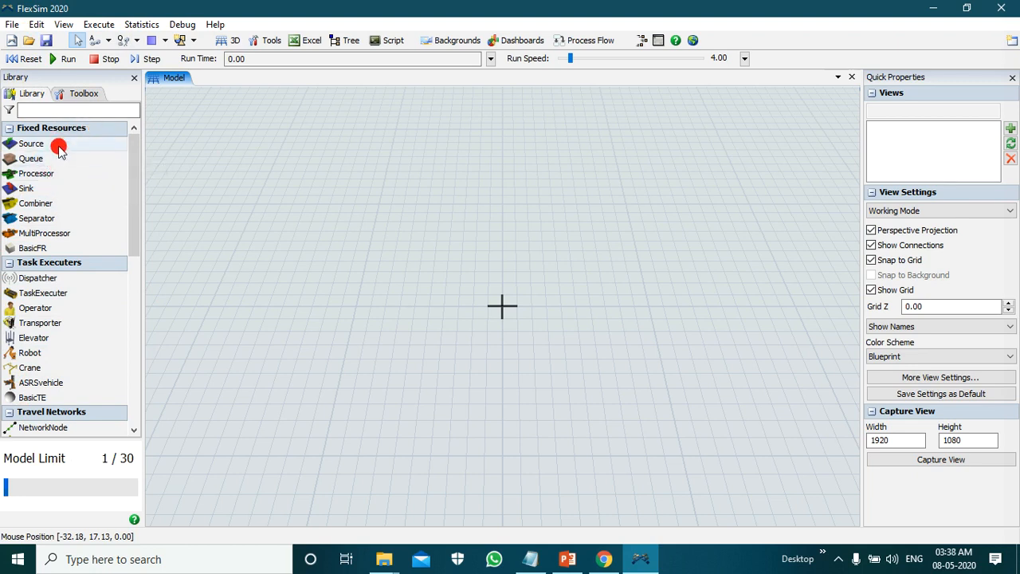
# Step: Place a Source on the empty grid and a Queue just to its right
pyautogui.moveTo(59, 146); pyautogui.dragTo(271, 284)
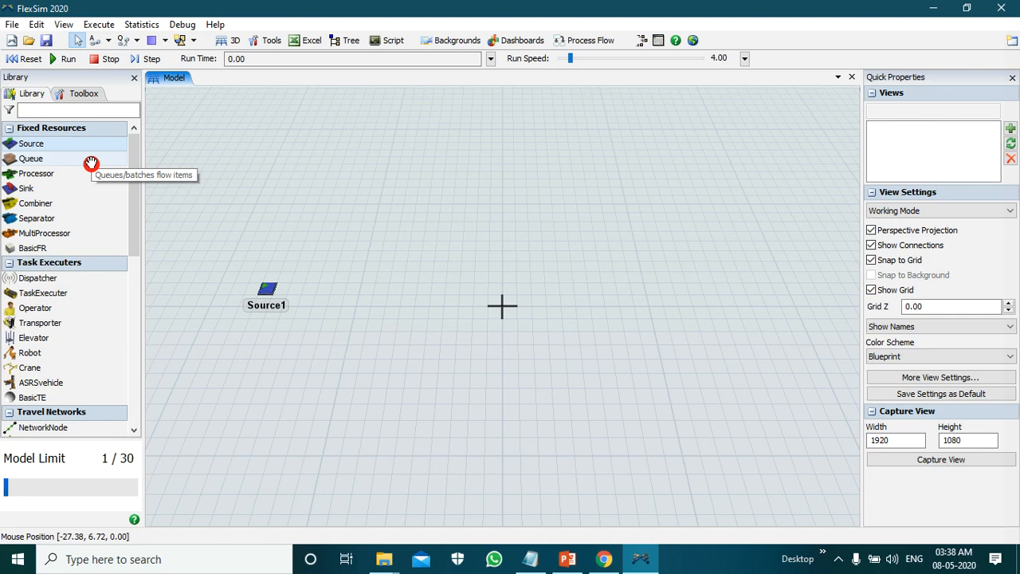
pyautogui.moveTo(91, 163); pyautogui.dragTo(347, 291)
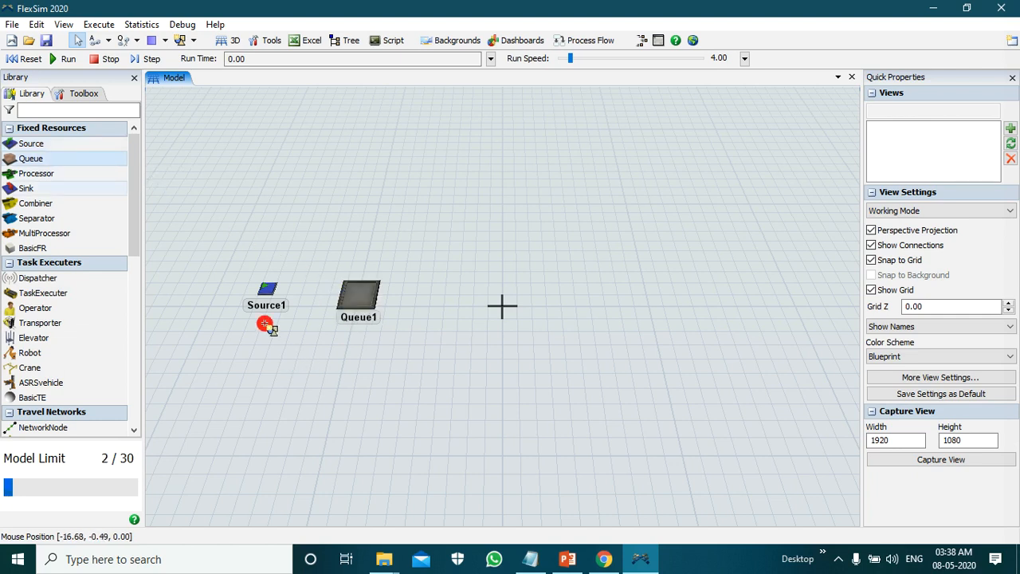
# Step: Place five Processors in a vertical column to the right of the Queue, spaced apart from back to front
pyautogui.moveTo(72, 176); pyautogui.dragTo(486, 139)
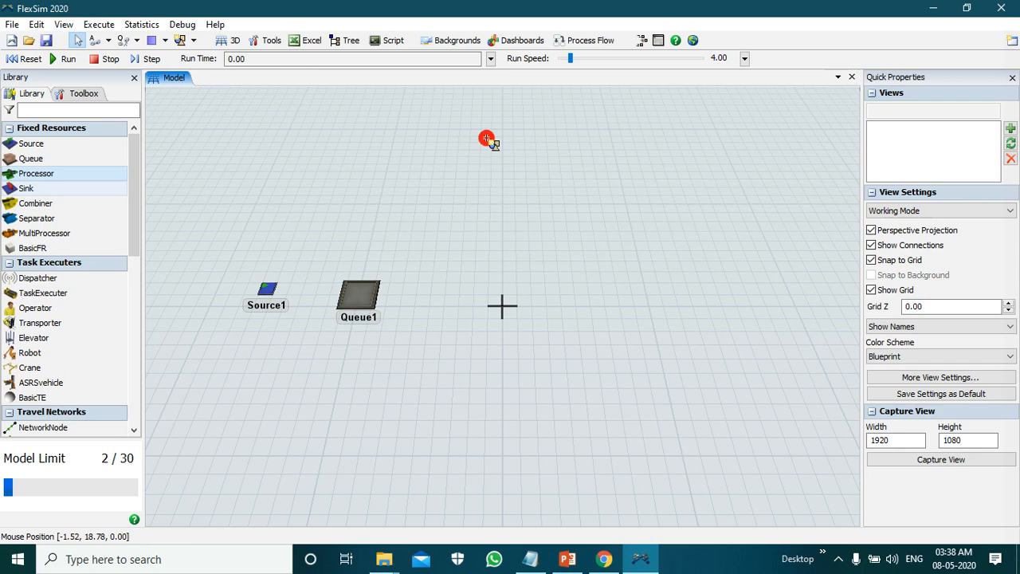
pyautogui.moveTo(486, 140); pyautogui.dragTo(486, 140)
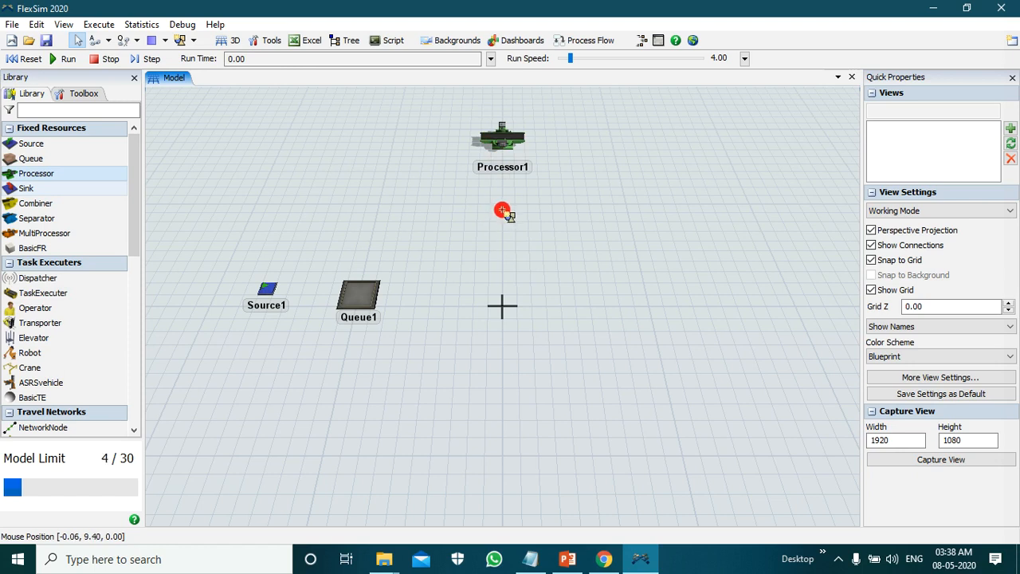
pyautogui.click(502, 210)
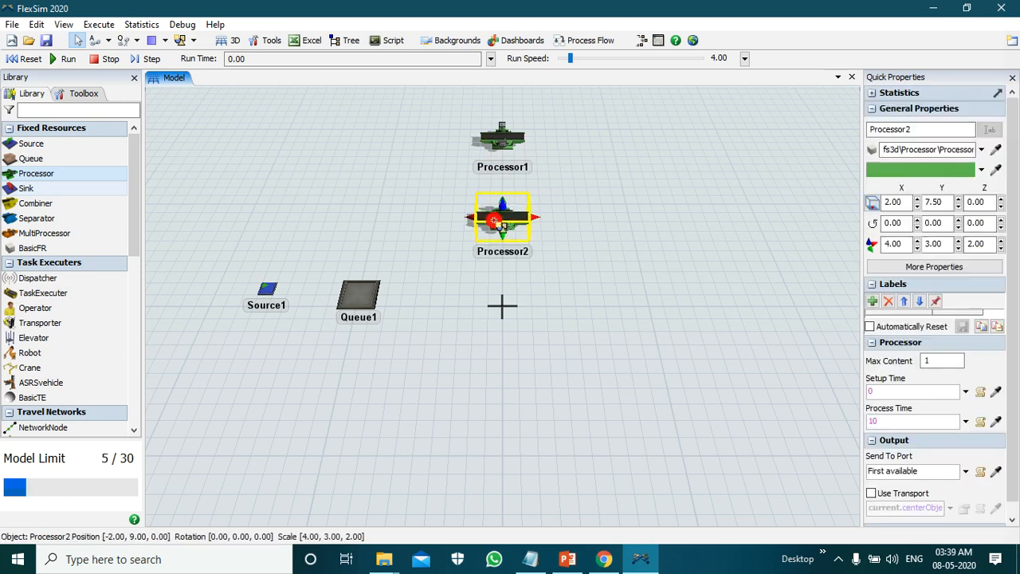
pyautogui.click(474, 281)
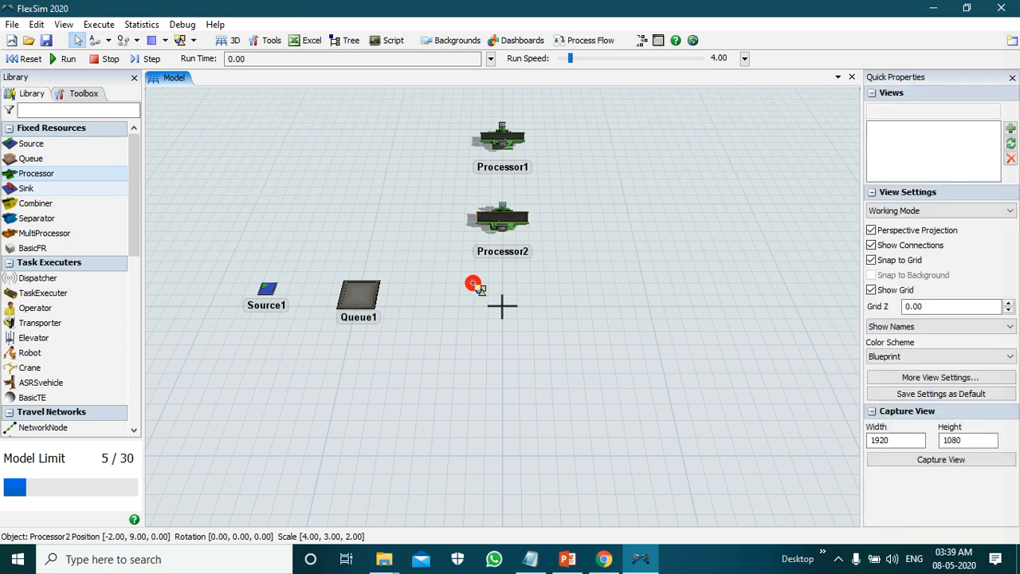
pyautogui.click(472, 367)
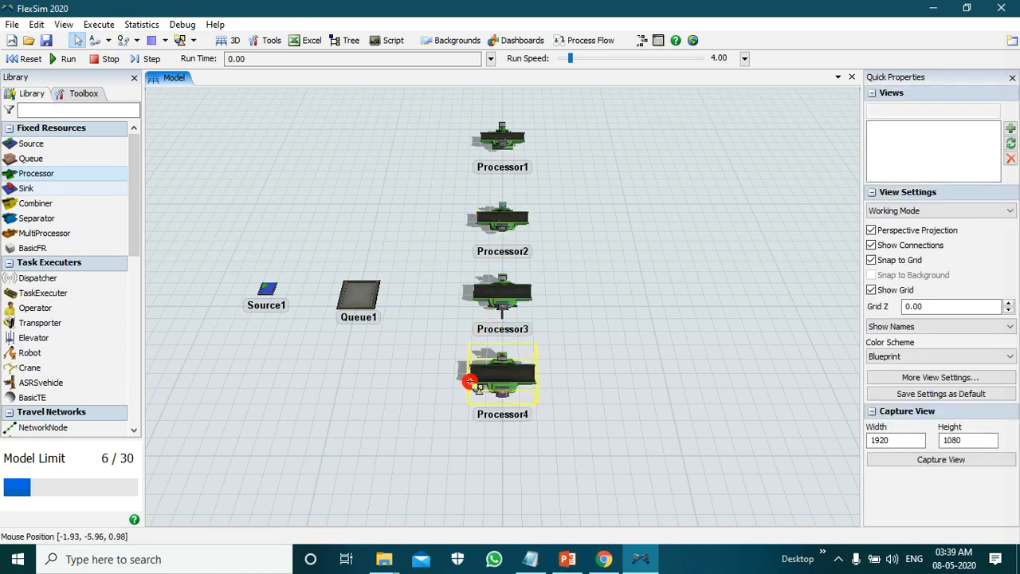
pyautogui.click(467, 462)
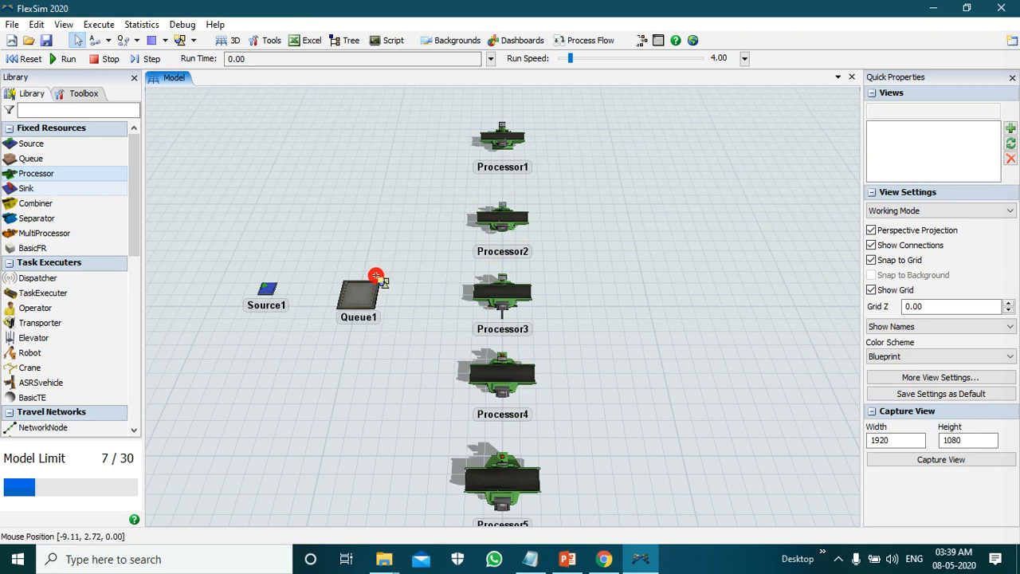
# Step: Place a Sink to the right of the processor column, roughly level with Processor3
pyautogui.scroll(-2, 305, 160)
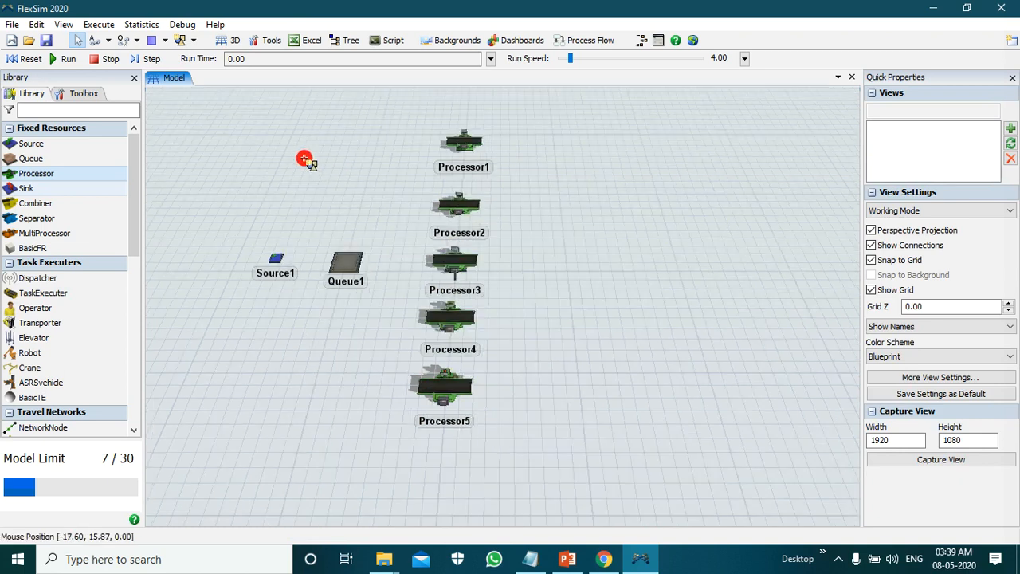
pyautogui.scroll(2, 279, 161)
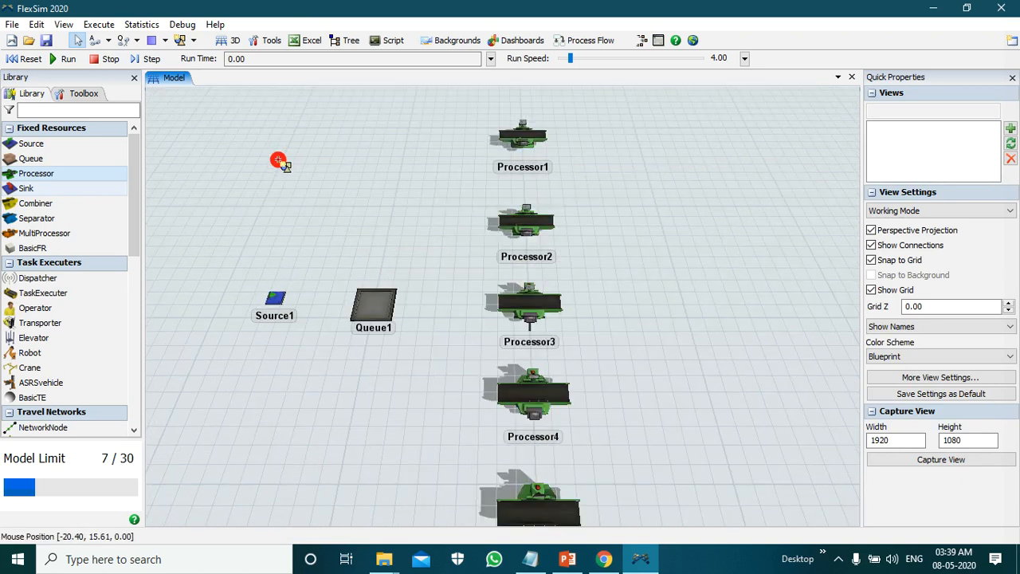
pyautogui.scroll(-2, 278, 161)
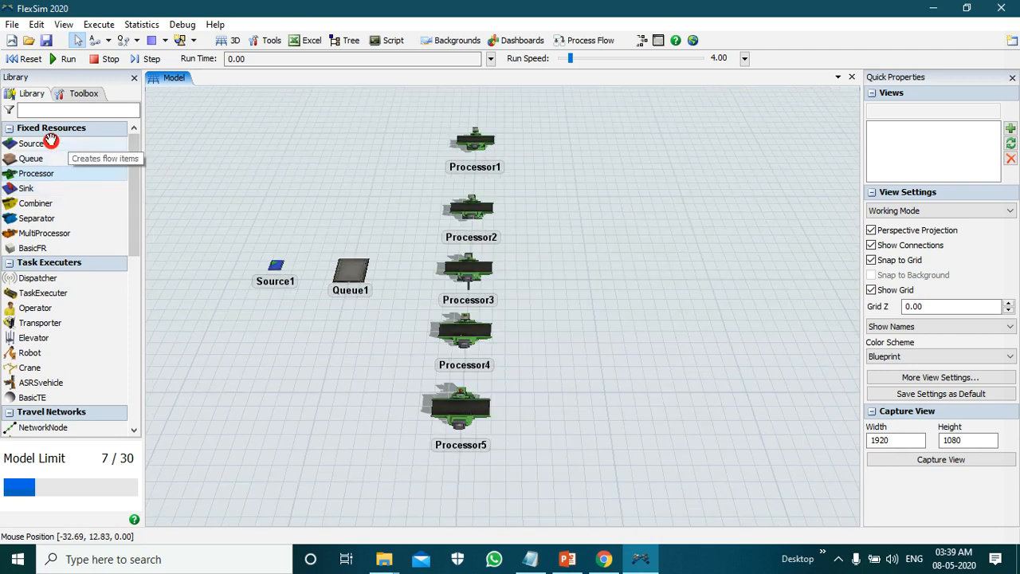
pyautogui.click(64, 194)
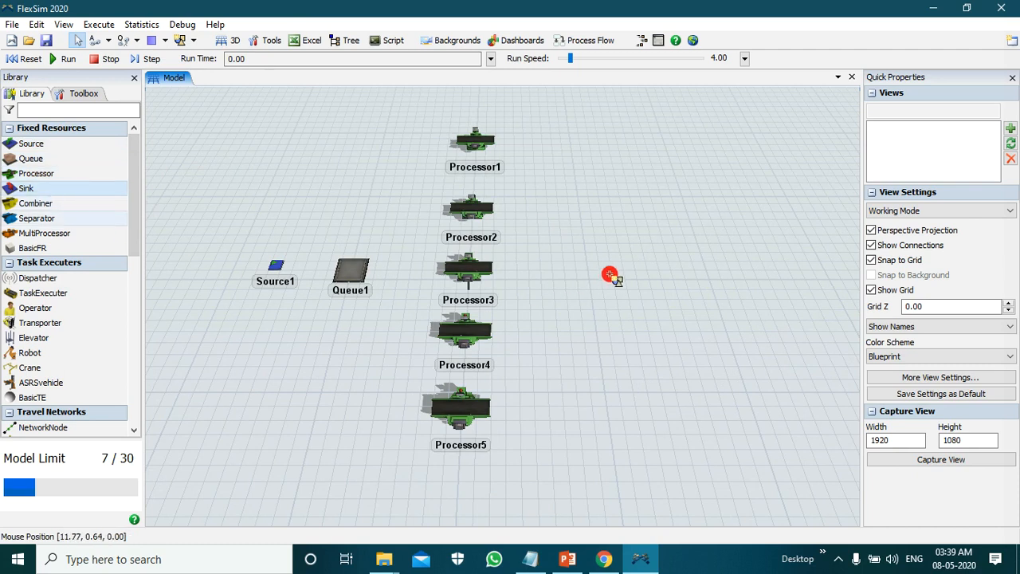
pyautogui.click(619, 274)
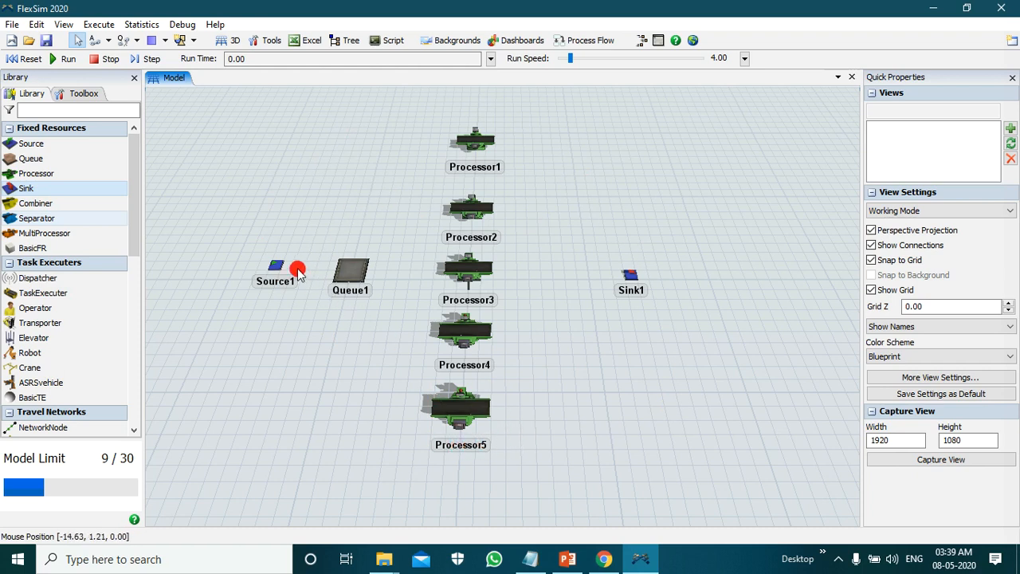
# Step: Connect Source1 to Queue1 with the Connect Objects mode
pyautogui.click(109, 42)
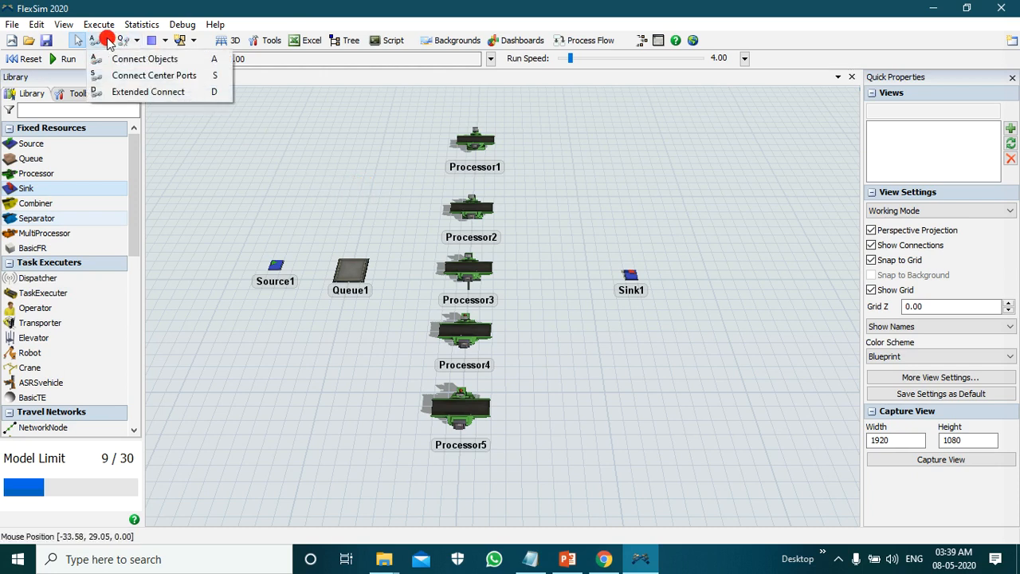
pyautogui.click(107, 40)
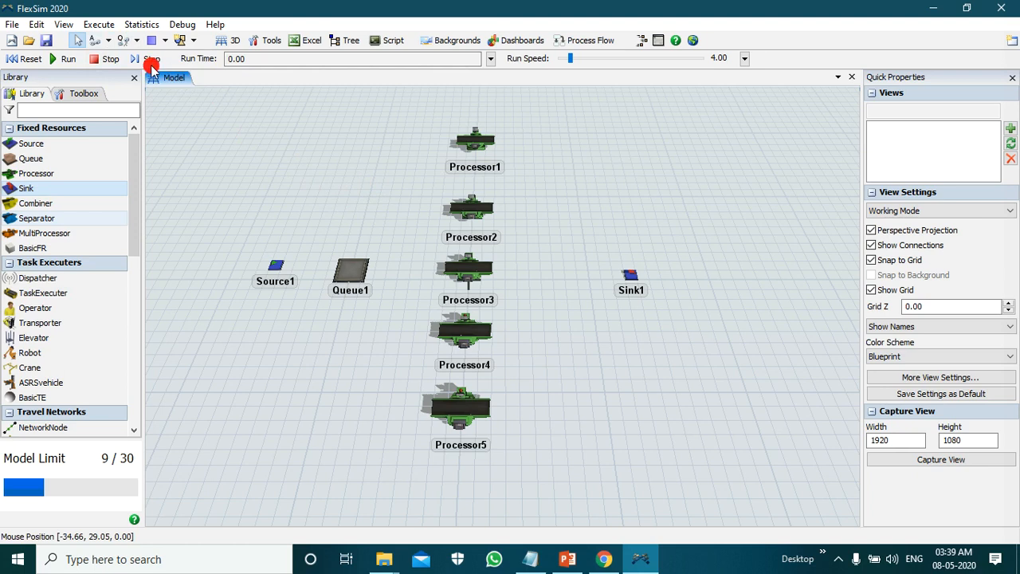
pyautogui.click(110, 41)
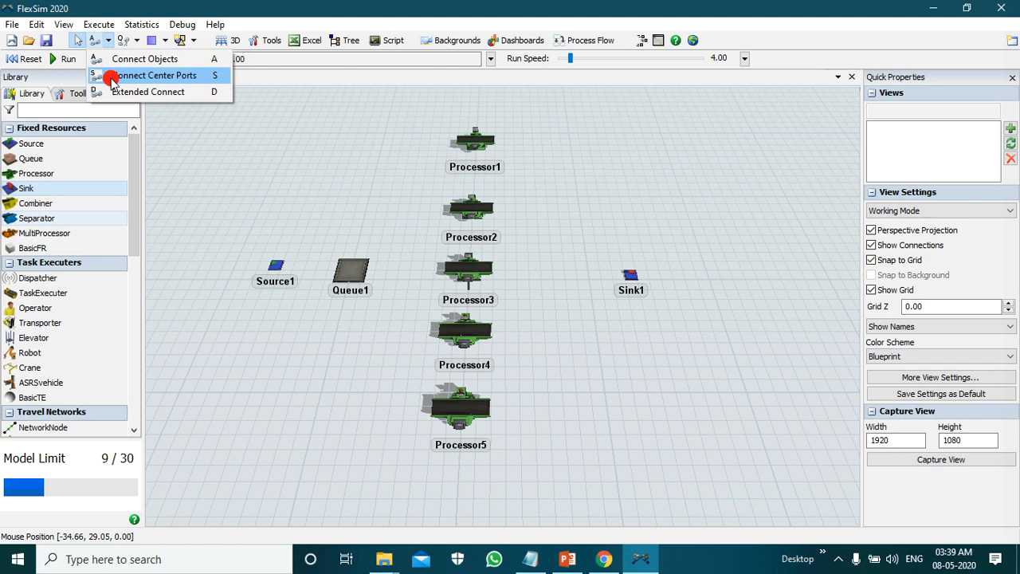
pyautogui.click(152, 62)
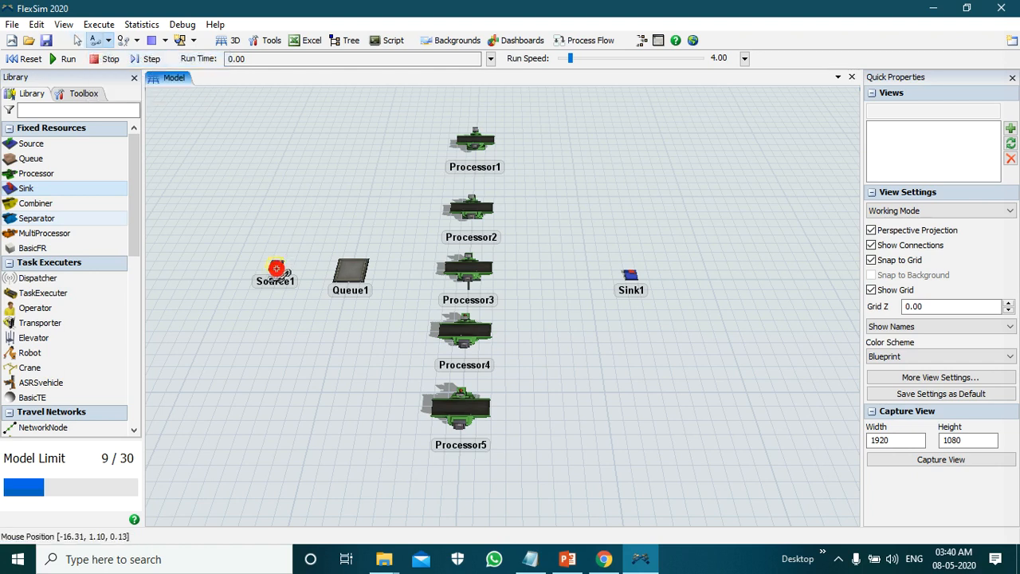
pyautogui.scroll(4, 275, 263)
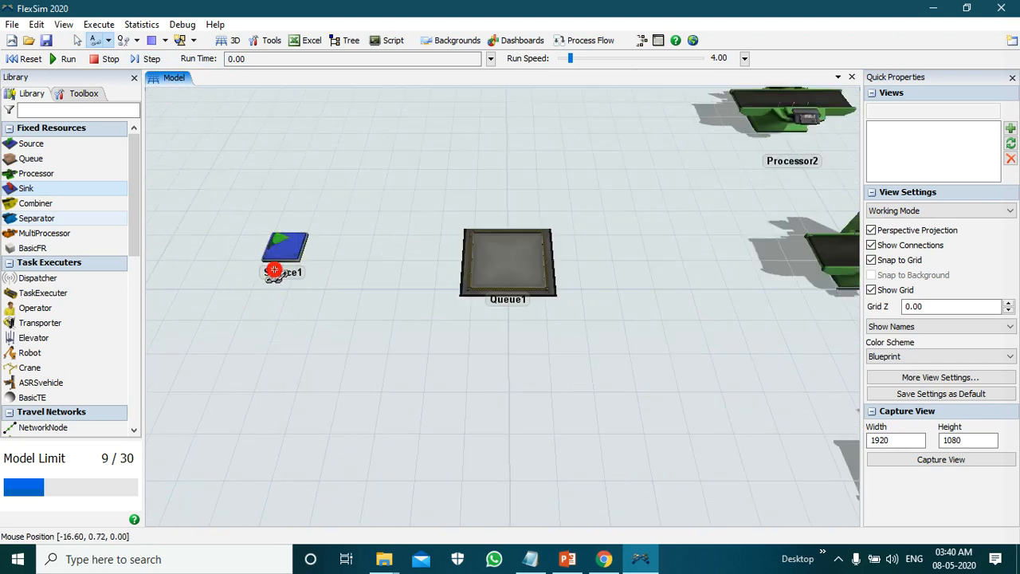
pyautogui.click(293, 237)
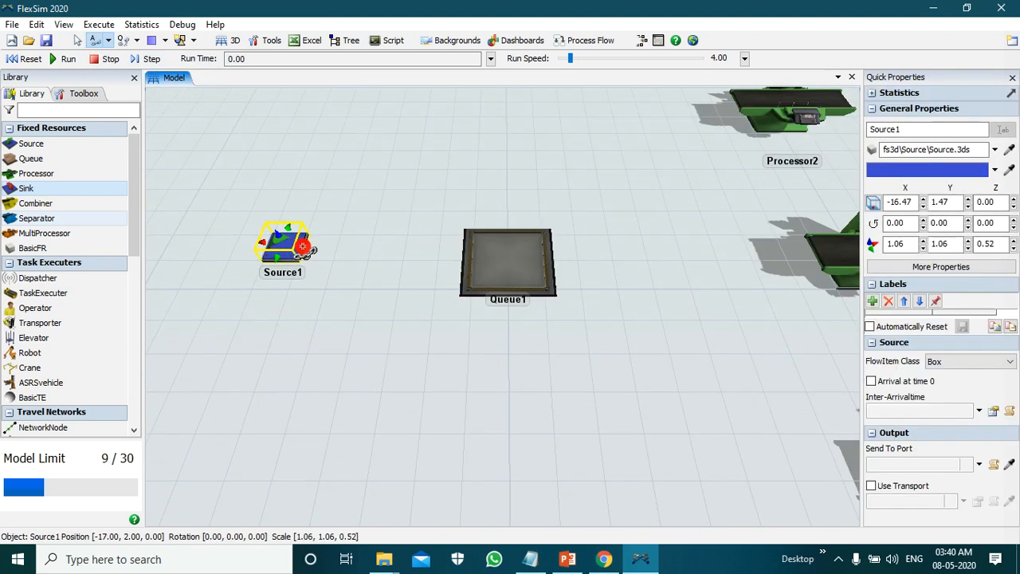
pyautogui.click(484, 242)
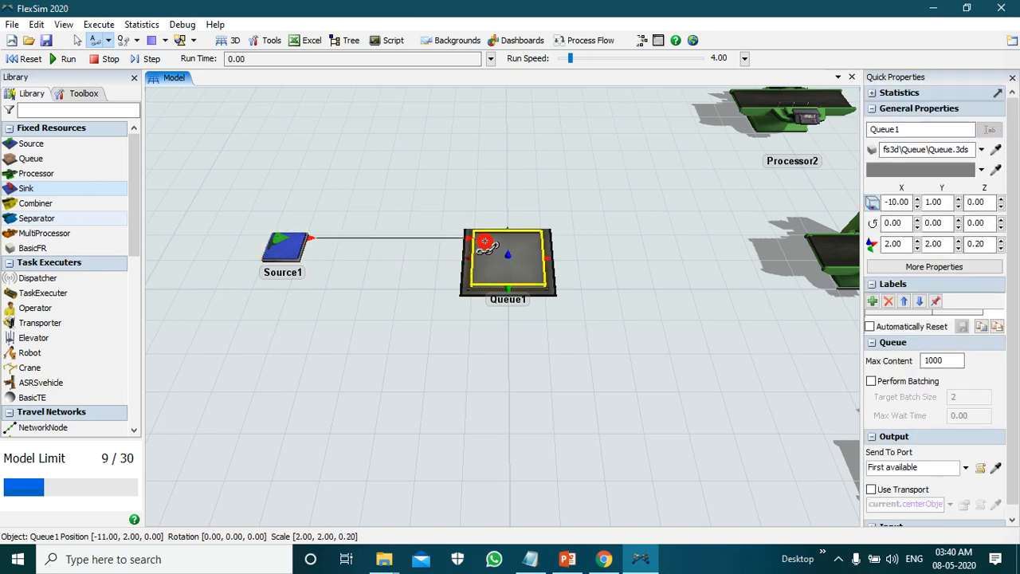
pyautogui.click(541, 222)
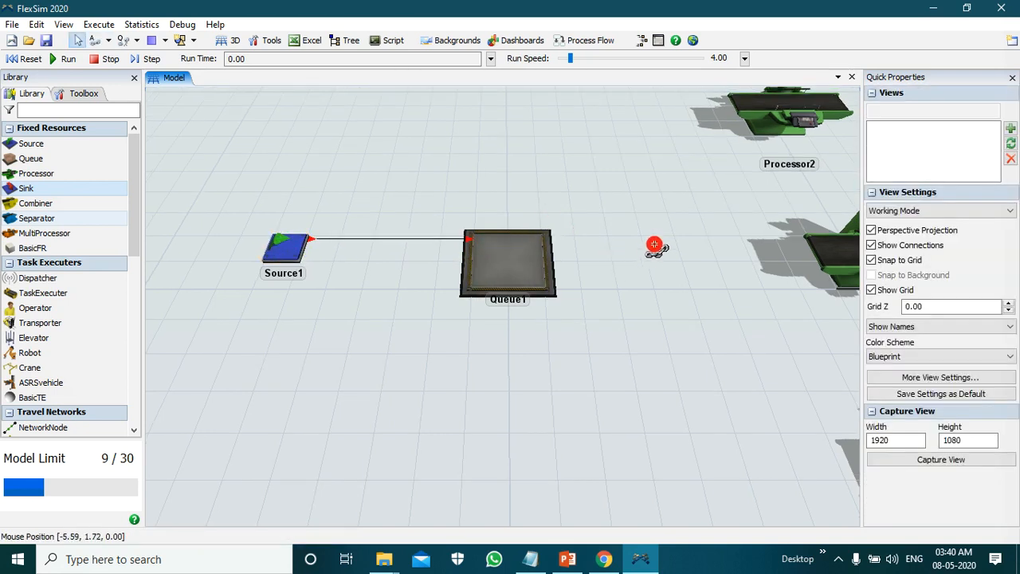
# Step: Connect Queue1 to Processor1, and Processor1 to Sink1
pyautogui.scroll(-2, 656, 218)
pyautogui.scroll(-4, 391, 187)
pyautogui.scroll(-1, 701, 165)
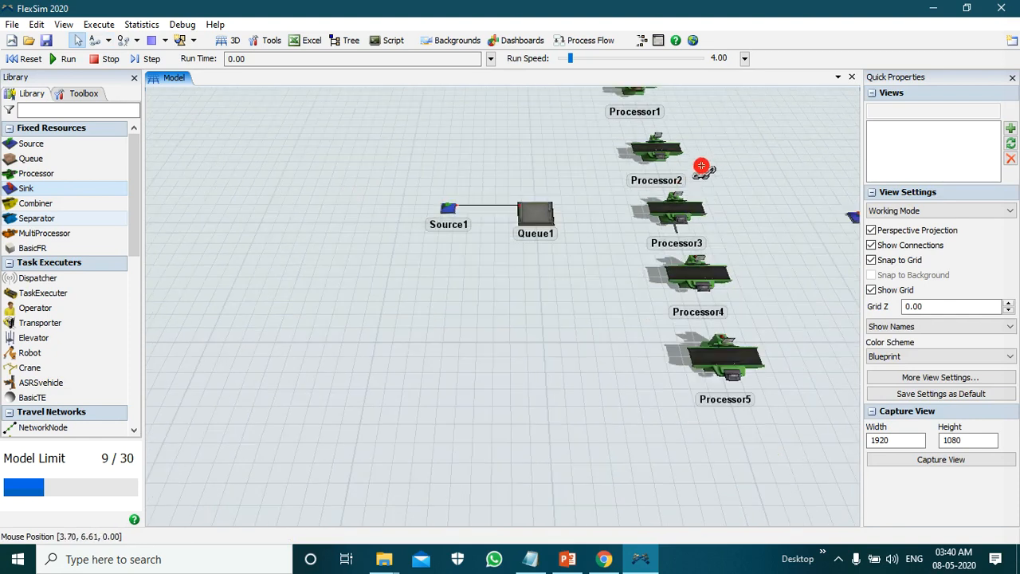
pyautogui.scroll(-3, 326, 215)
pyautogui.scroll(-1, 308, 432)
pyautogui.scroll(-2, 303, 412)
pyautogui.scroll(5, 388, 255)
pyautogui.scroll(2, 529, 201)
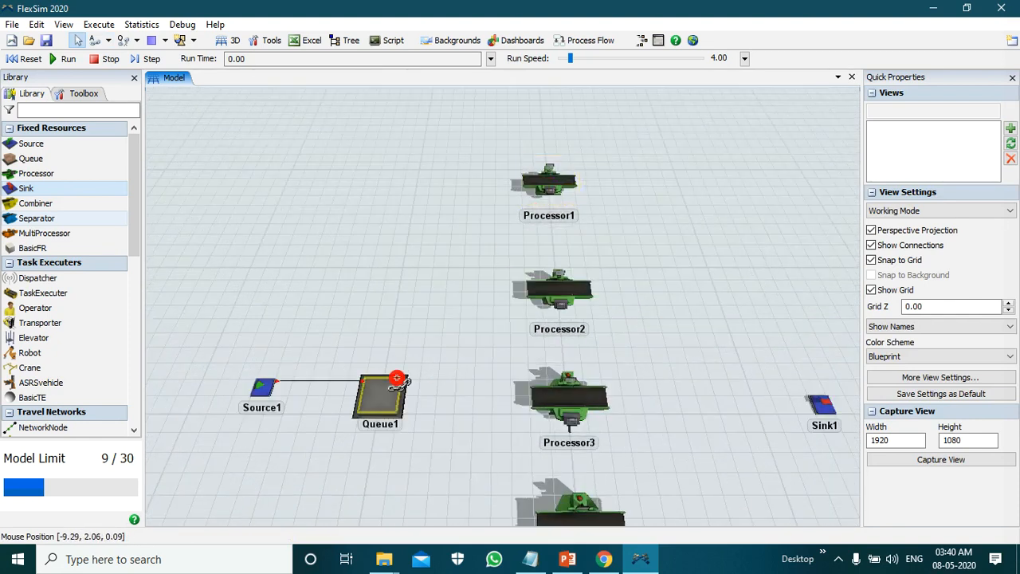
pyautogui.moveTo(397, 385); pyautogui.dragTo(541, 178)
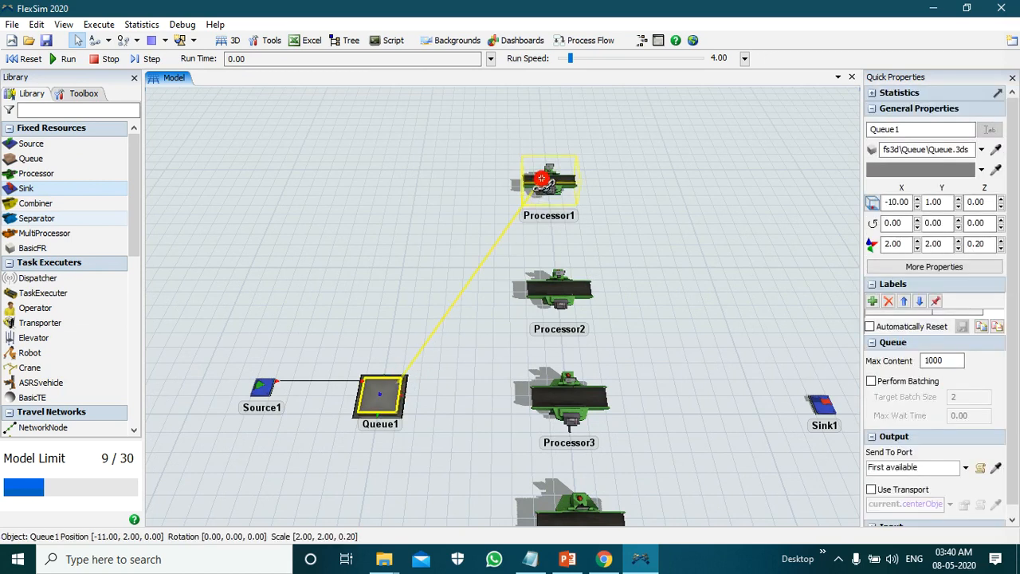
pyautogui.moveTo(541, 179); pyautogui.dragTo(643, 174)
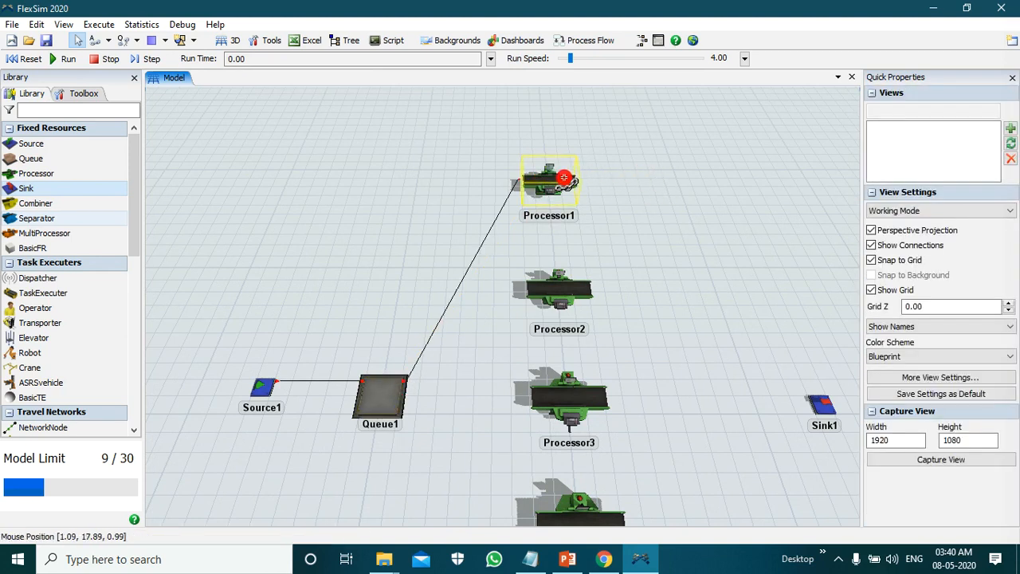
pyautogui.moveTo(564, 177); pyautogui.dragTo(824, 405)
pyautogui.moveTo(824, 405); pyautogui.dragTo(802, 312)
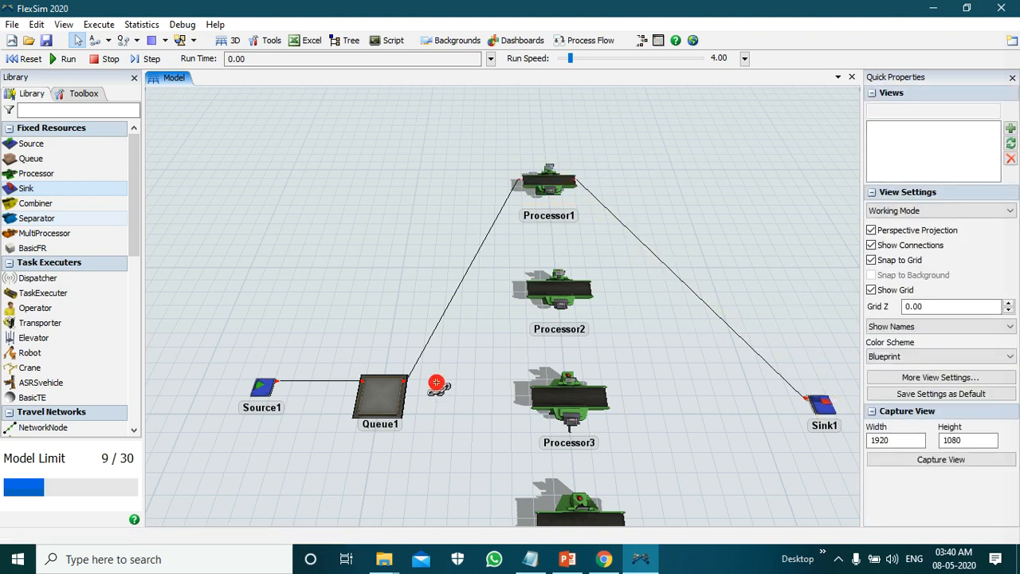
# Step: Connect Queue1 to Processor2, and Processor2 to Sink1
pyautogui.moveTo(401, 394); pyautogui.dragTo(543, 284)
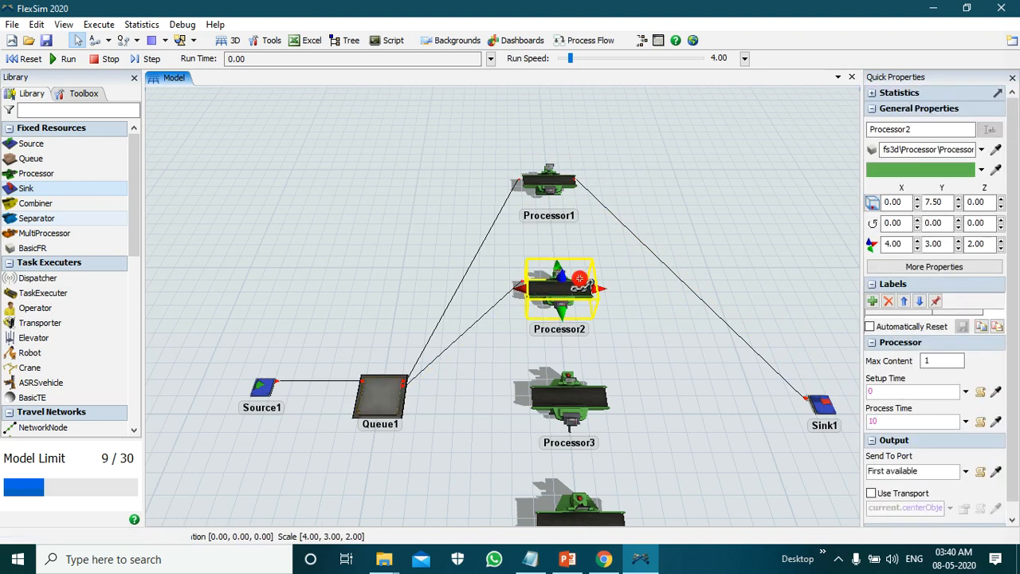
pyautogui.moveTo(596, 279); pyautogui.dragTo(697, 280)
pyautogui.moveTo(612, 282); pyautogui.dragTo(598, 281, button='right')
pyautogui.moveTo(598, 281); pyautogui.dragTo(809, 412)
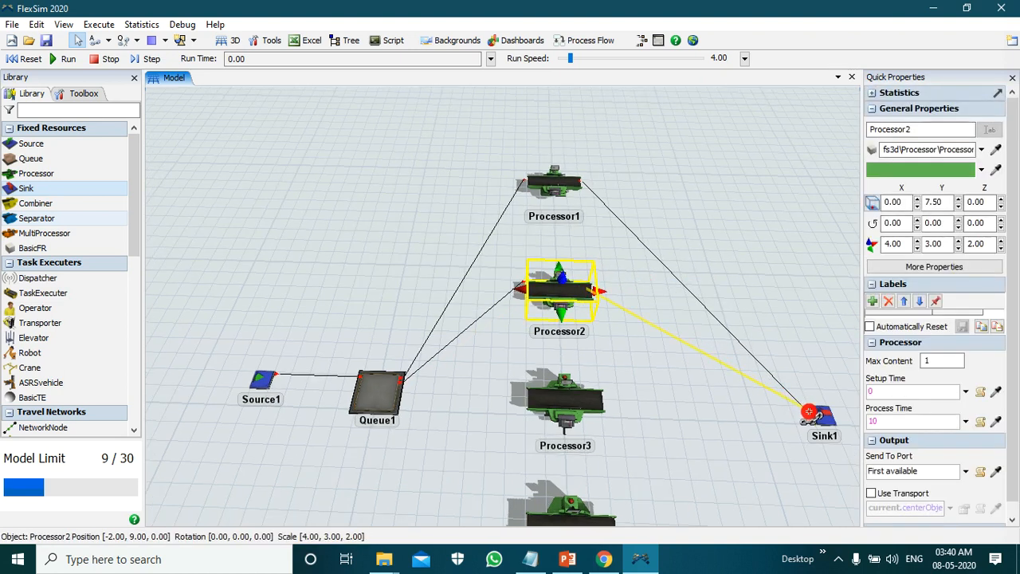
pyautogui.click(809, 412)
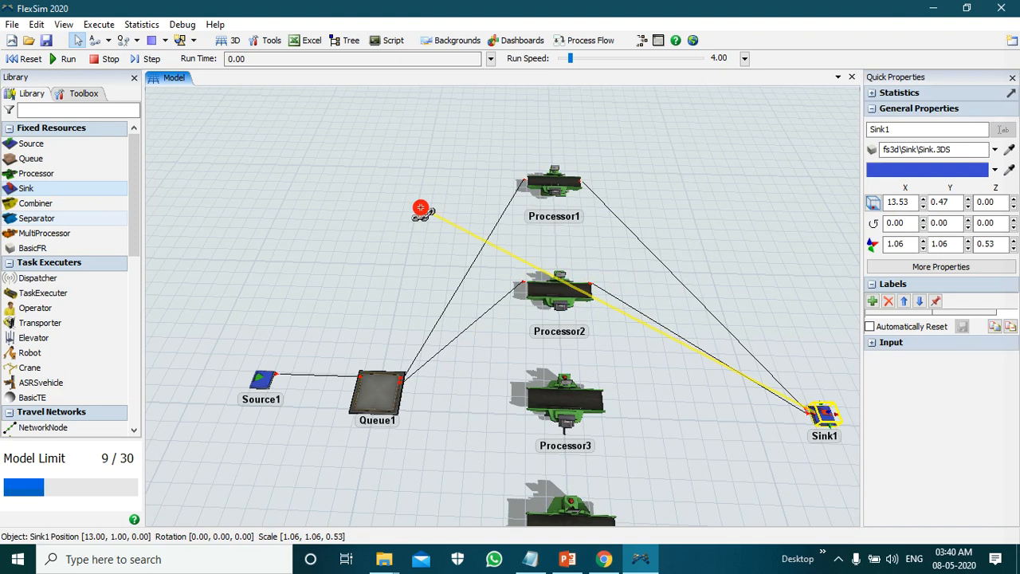
pyautogui.click(421, 209)
pyautogui.scroll(-5, 326, 166)
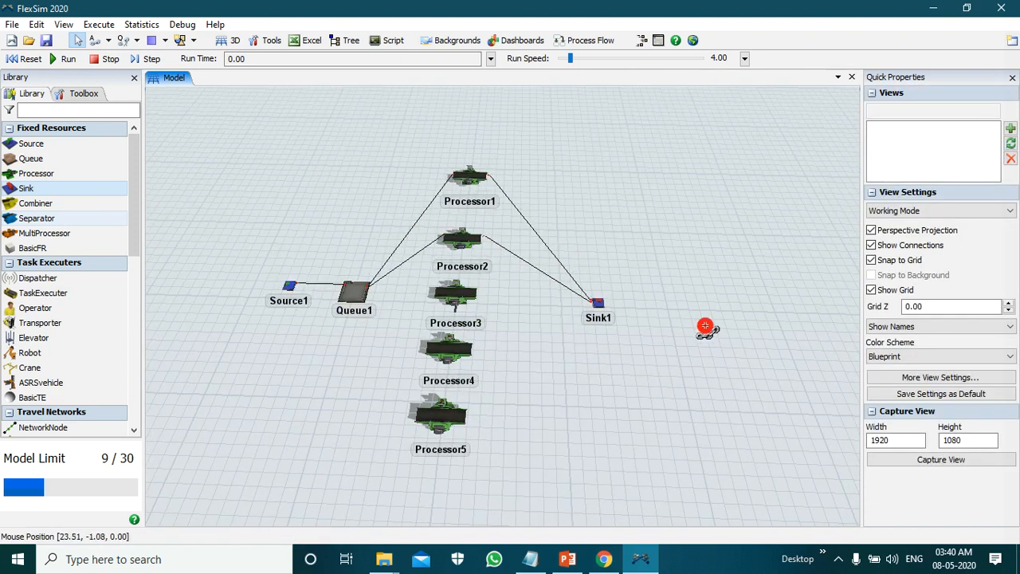
pyautogui.scroll(-1, 749, 228)
pyautogui.scroll(2, 547, 282)
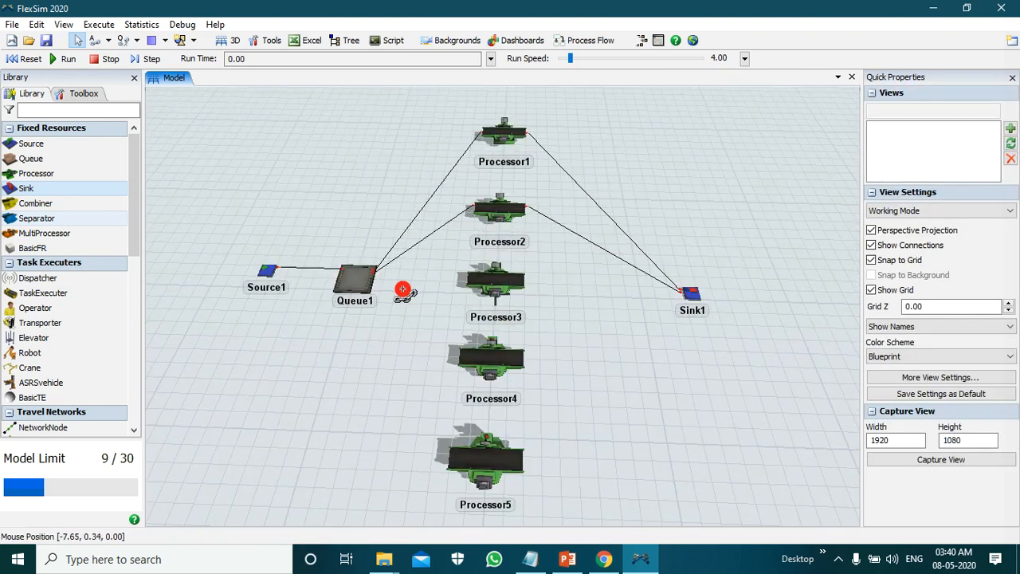
# Step: Connect Queue1 to Processor3, and Processor3 to Sink1
pyautogui.click(365, 277)
pyautogui.moveTo(522, 277); pyautogui.dragTo(629, 291)
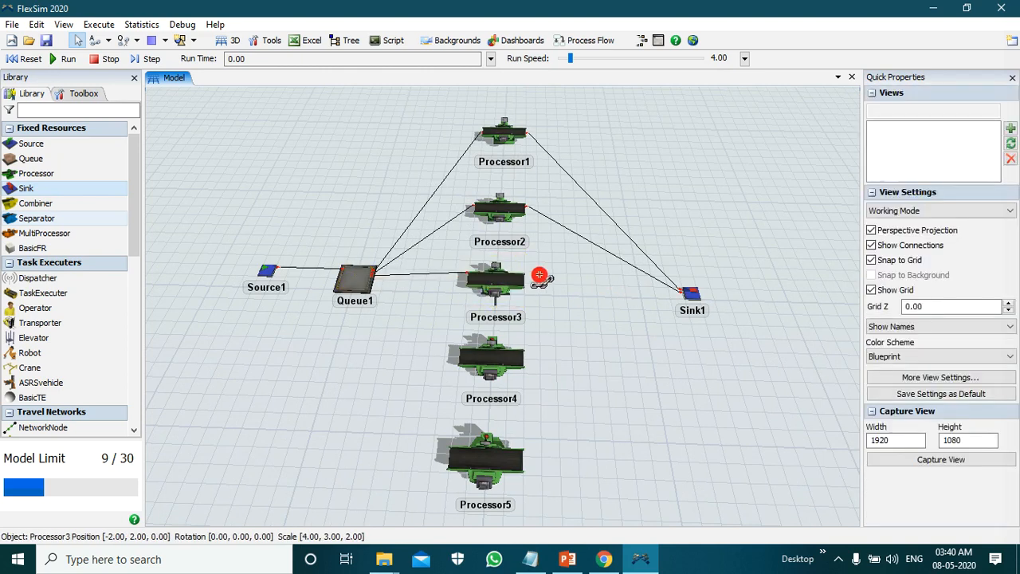
pyautogui.moveTo(519, 276); pyautogui.dragTo(687, 294)
pyautogui.click(647, 305)
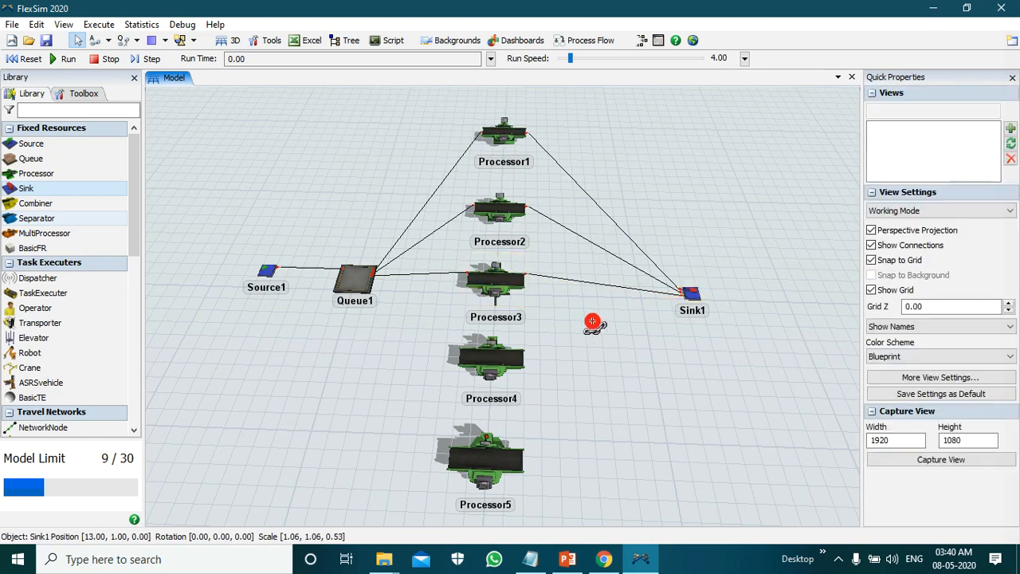
# Step: Connect Queue1 to Processor4, and Processor4 to Sink1
pyautogui.moveTo(369, 281); pyautogui.dragTo(482, 354)
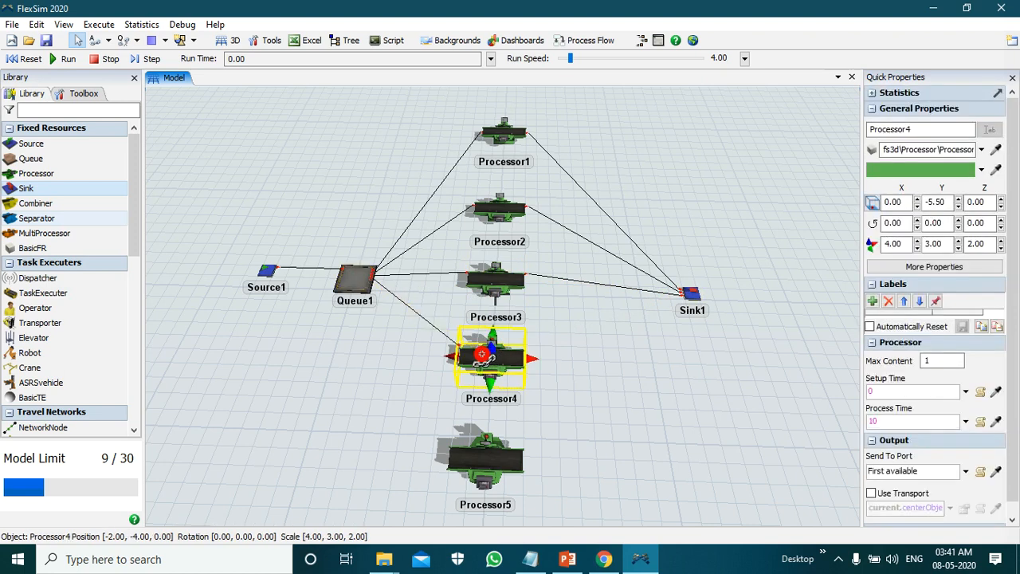
pyautogui.click(674, 372)
pyautogui.moveTo(511, 355); pyautogui.dragTo(690, 354)
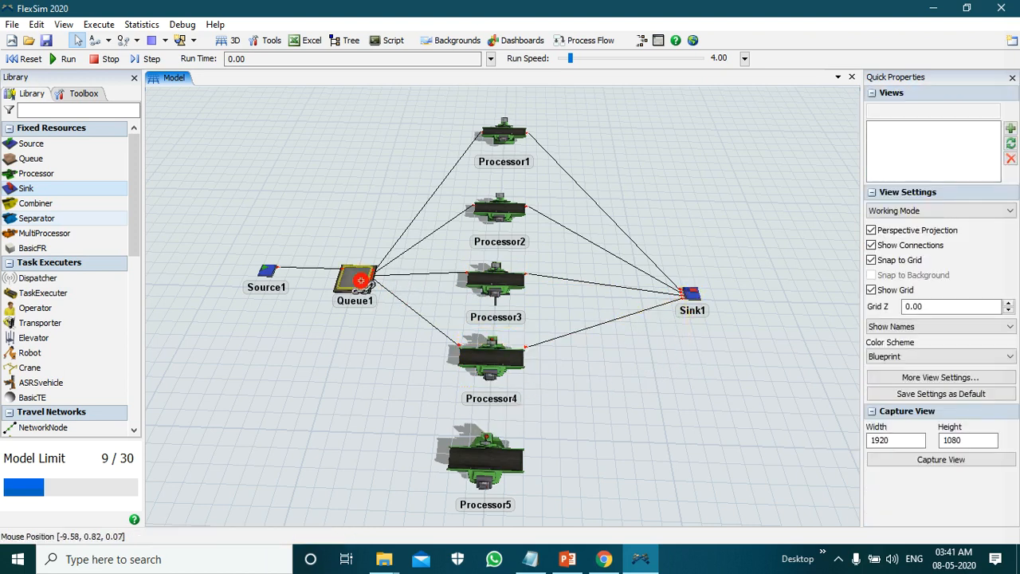
# Step: Connect Queue1 to Processor5, and Processor5 to Sink1
pyautogui.click(362, 284)
pyautogui.moveTo(362, 284); pyautogui.dragTo(470, 460)
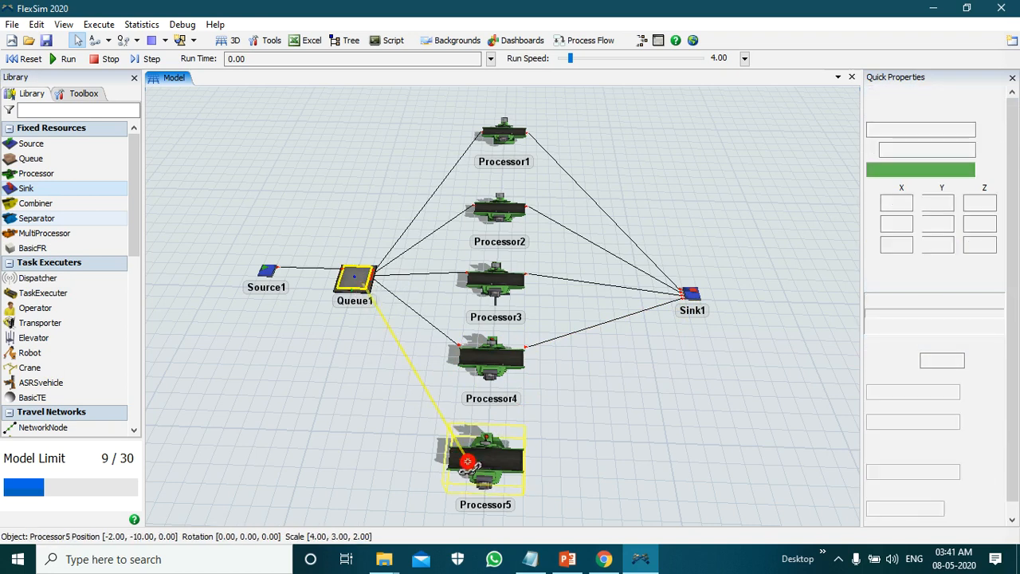
pyautogui.click(585, 462)
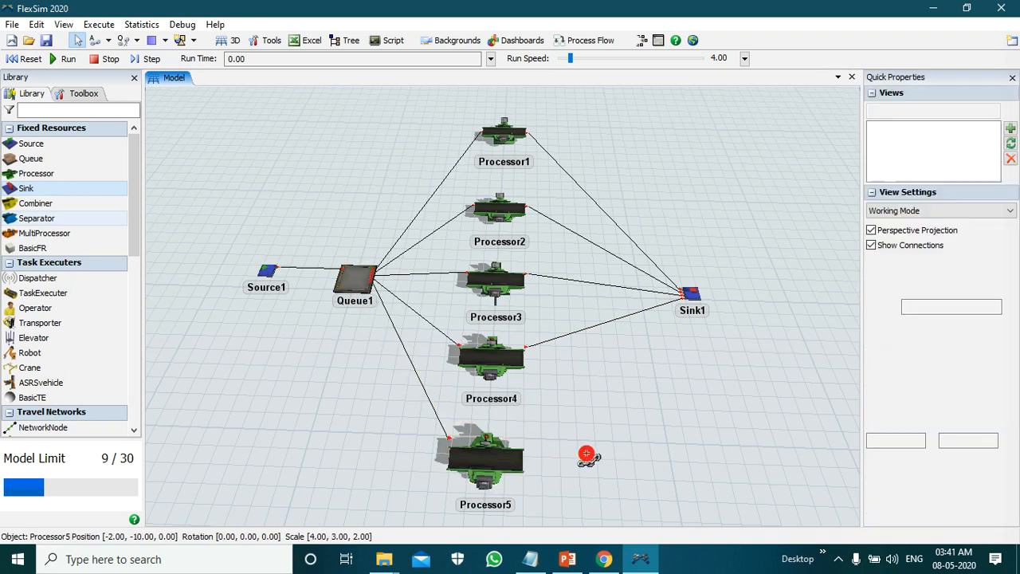
pyautogui.click(518, 459)
pyautogui.moveTo(518, 459); pyautogui.dragTo(687, 298)
pyautogui.click(676, 381)
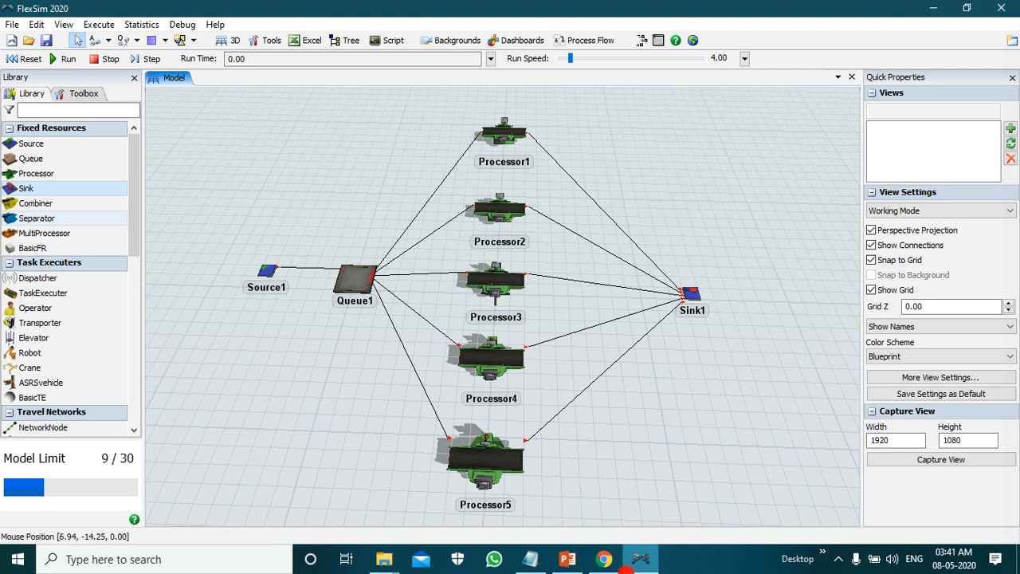
pyautogui.moveTo(637, 567)
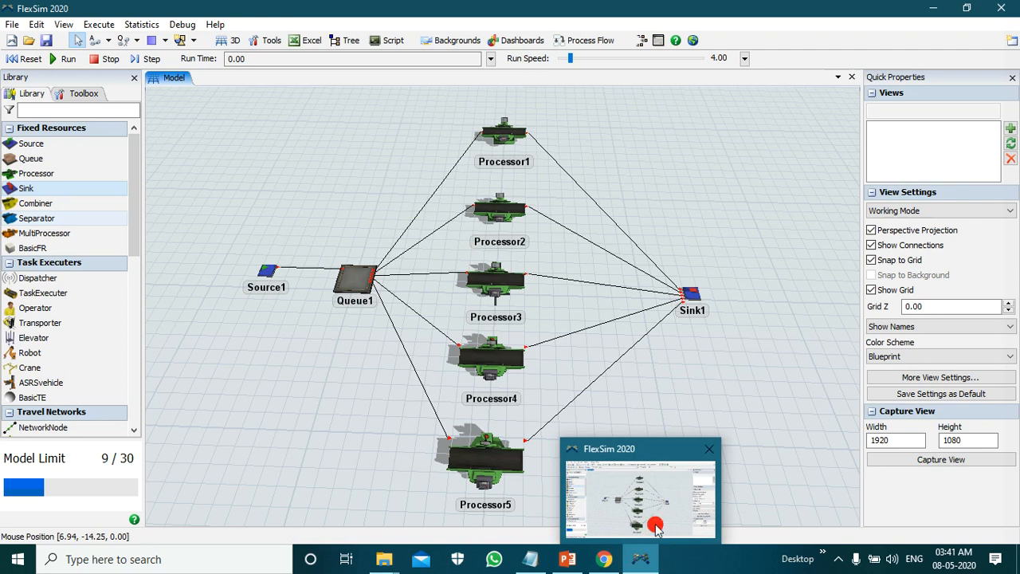
pyautogui.moveTo(762, 346); pyautogui.dragTo(758, 348, button='right')
pyautogui.moveTo(434, 252); pyautogui.dragTo(625, 289, button='right')
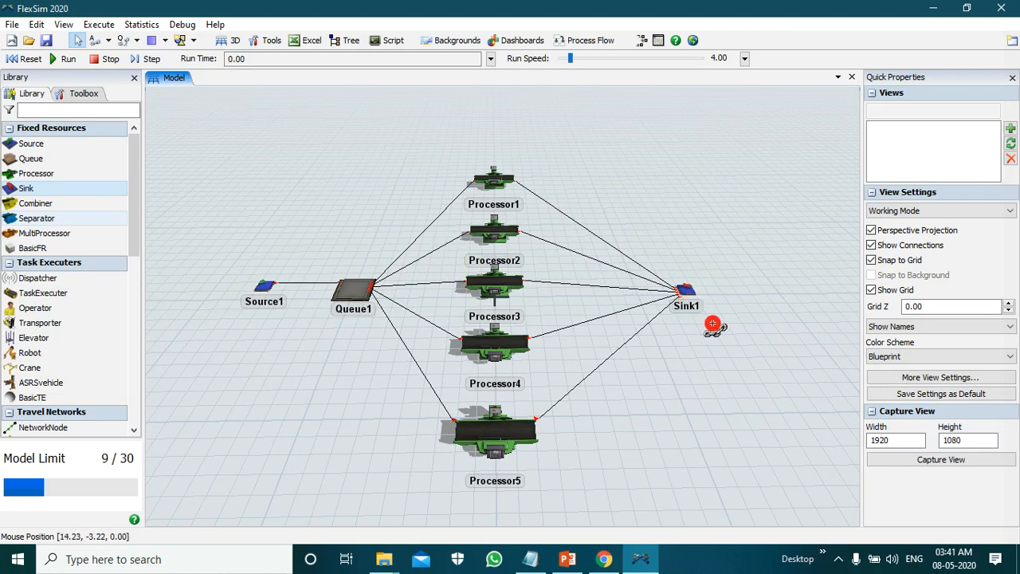
pyautogui.moveTo(727, 339)
pyautogui.mouseDown(button='right')
pyautogui.moveTo(710, 337)
pyautogui.moveTo(704, 353)
pyautogui.moveTo(713, 342)
pyautogui.mouseUp(button='right')
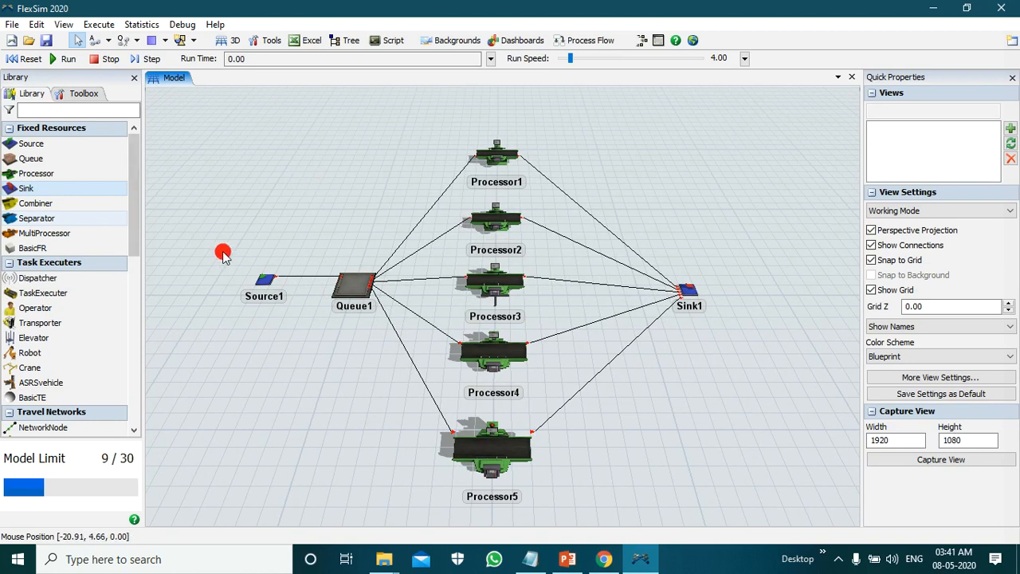
# Step: Open the properties of Source1 and rename the source as Entry
pyautogui.click(268, 284)
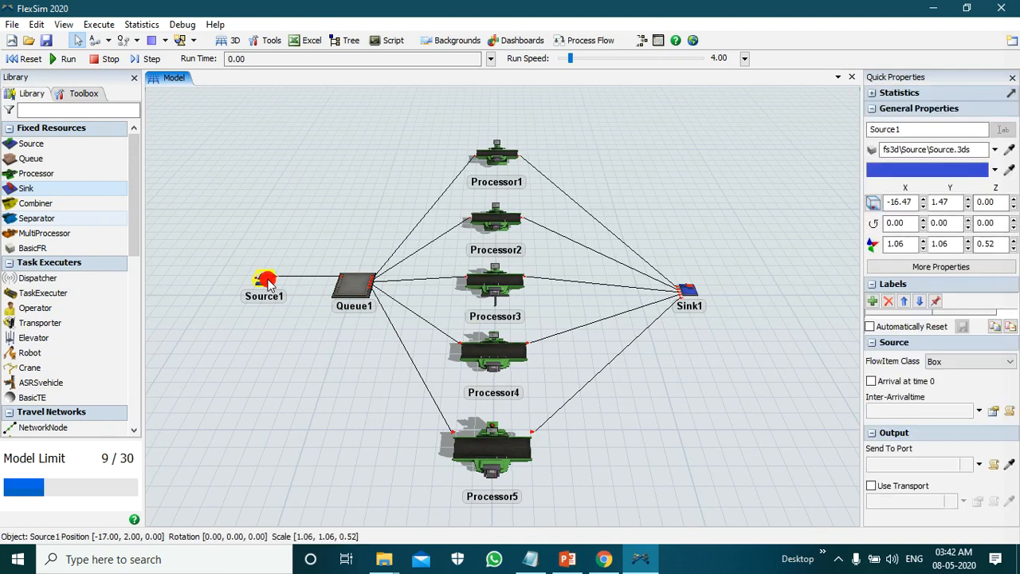
pyautogui.doubleClick(267, 278)
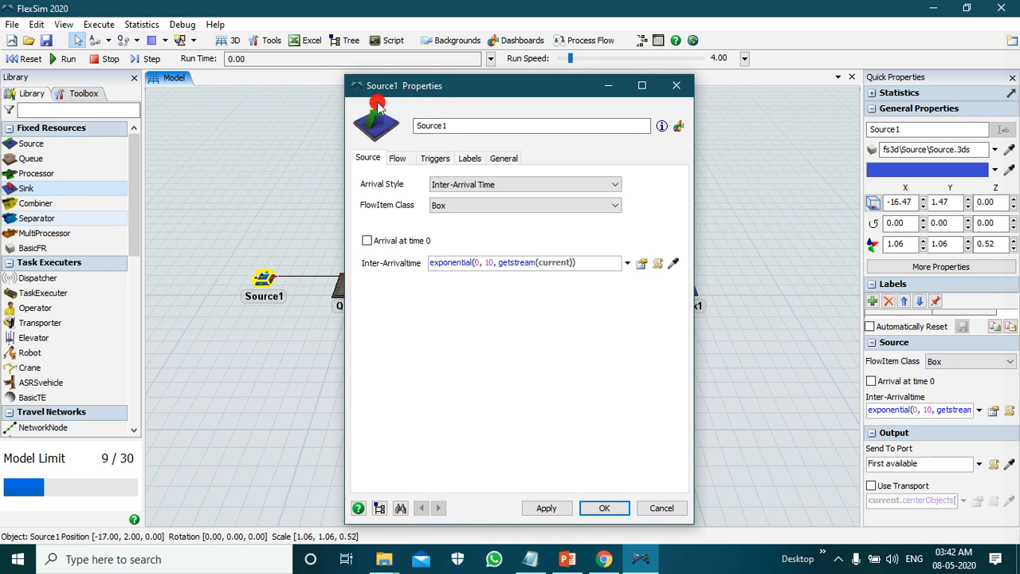
pyautogui.moveTo(467, 125); pyautogui.dragTo(355, 130)
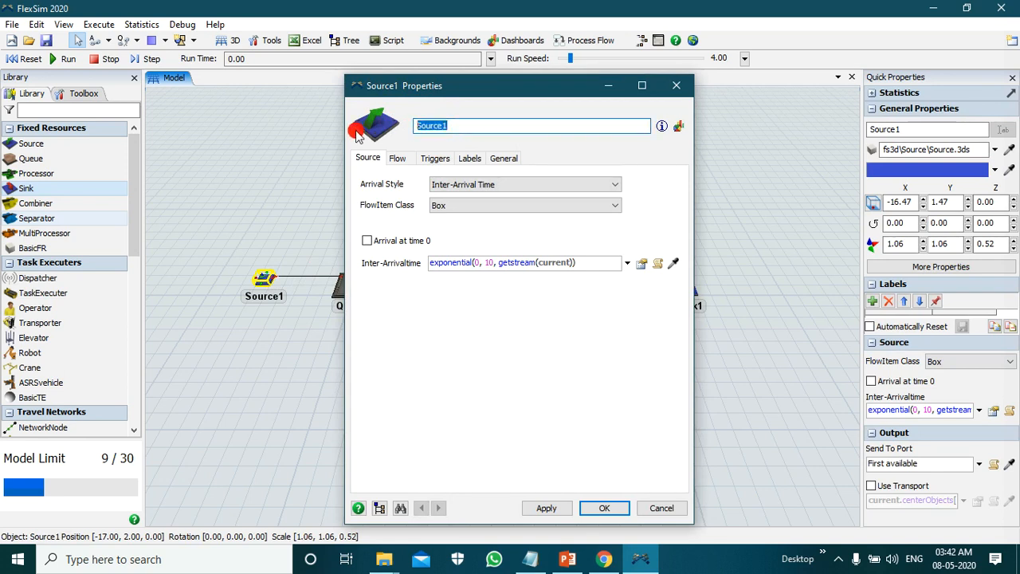
pyautogui.write('Entry')
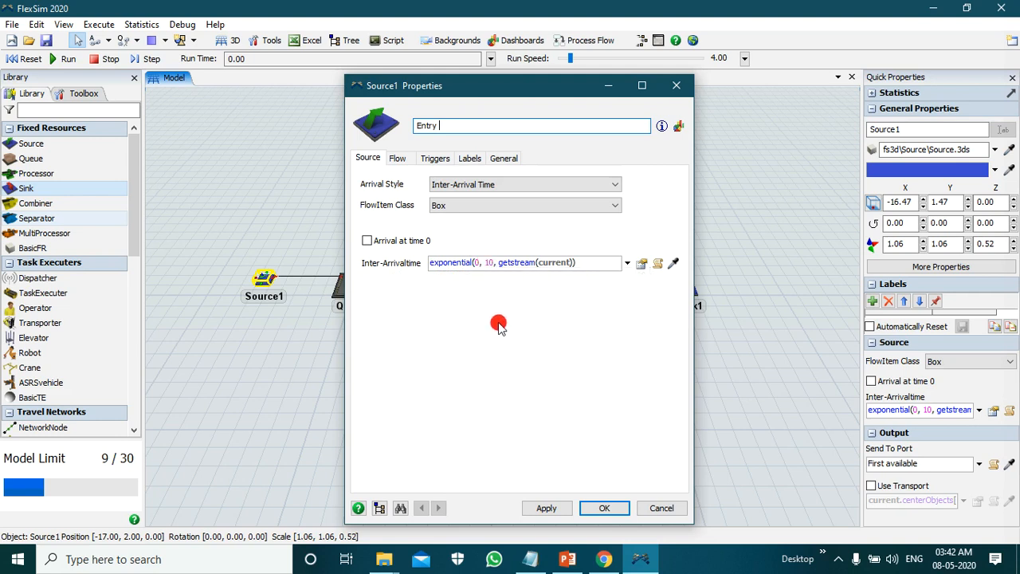
# Step: Set the source's inter-arrival time to exponential(0, 2.5, getstream(current))
pyautogui.click(483, 263)
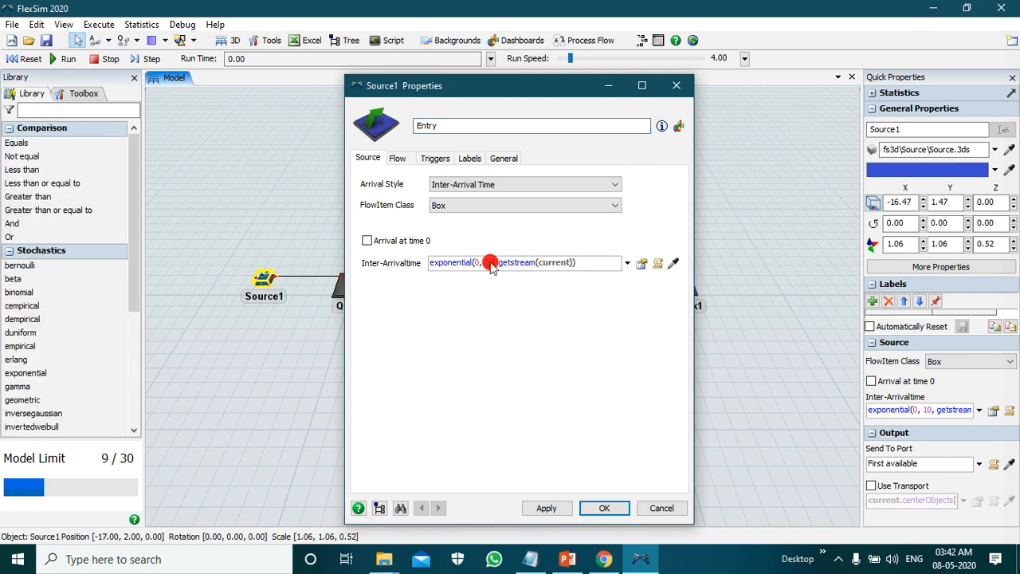
pyautogui.press('BackSpace')
pyautogui.press('BackSpace')
pyautogui.write('1.5')
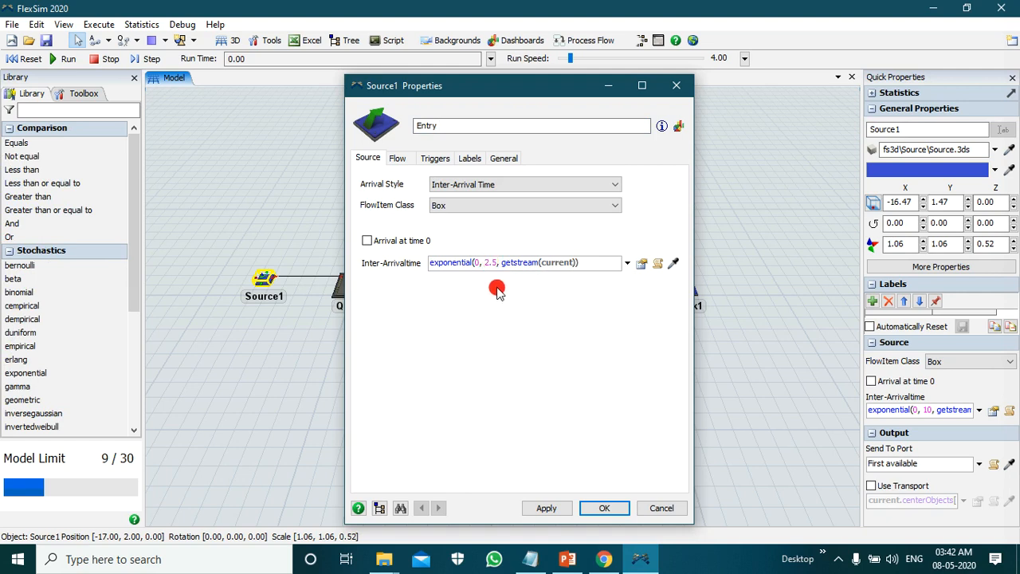
pyautogui.click(487, 343)
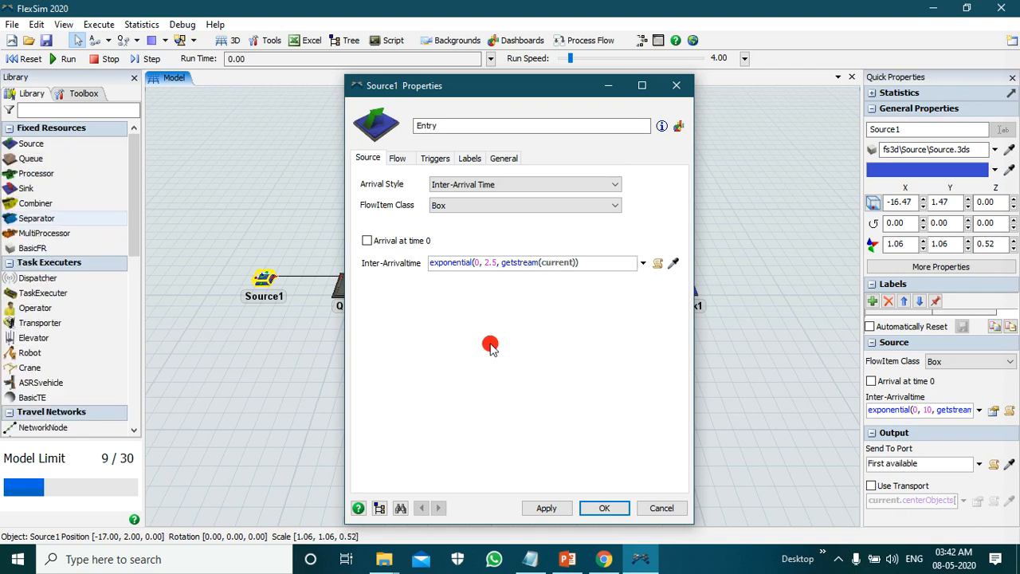
# Step: Add an On Creation trigger to the source with the Set Label by Percentage operation
pyautogui.click(436, 159)
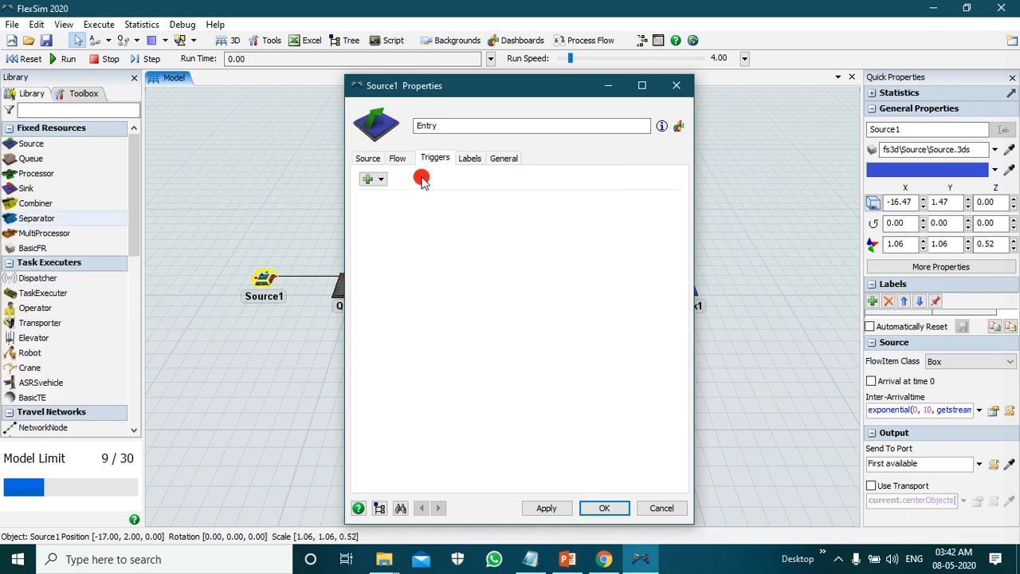
pyautogui.click(374, 180)
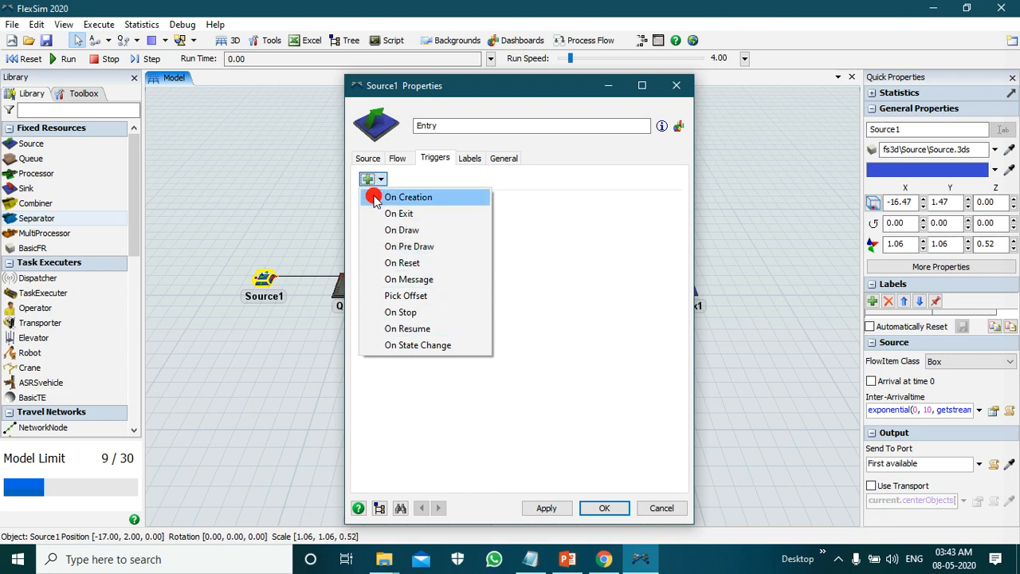
pyautogui.click(451, 202)
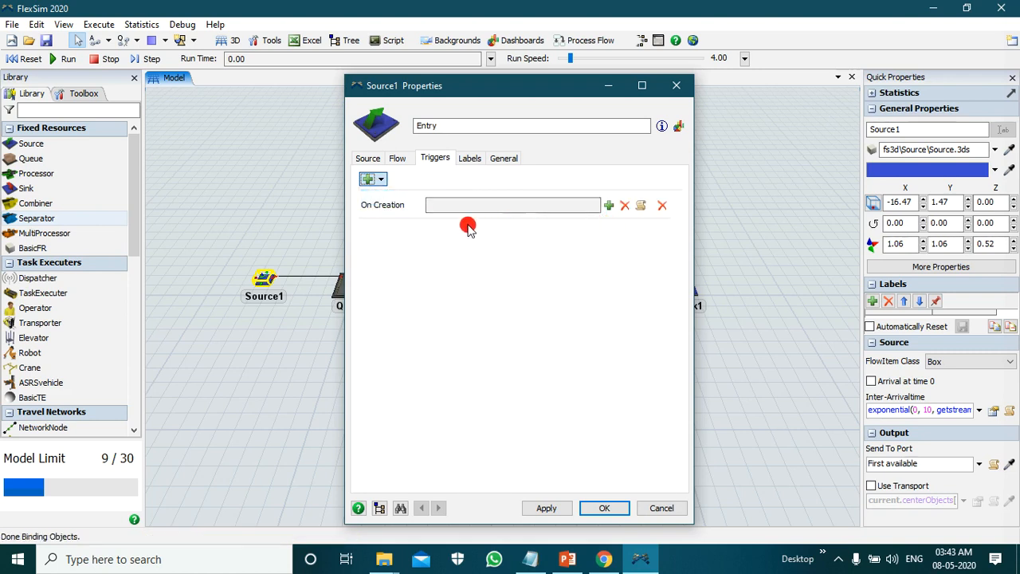
pyautogui.click(610, 207)
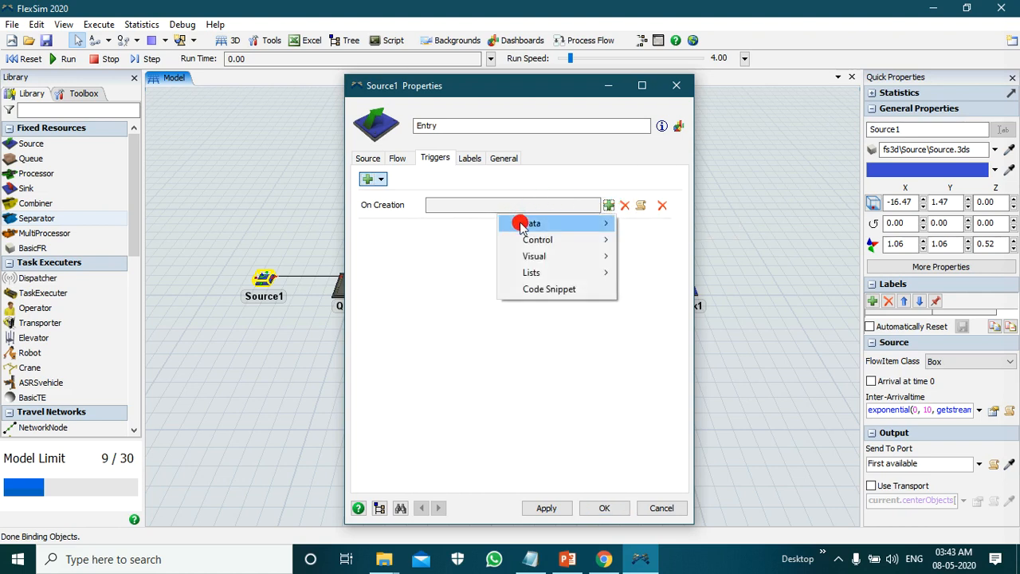
pyautogui.moveTo(564, 223)
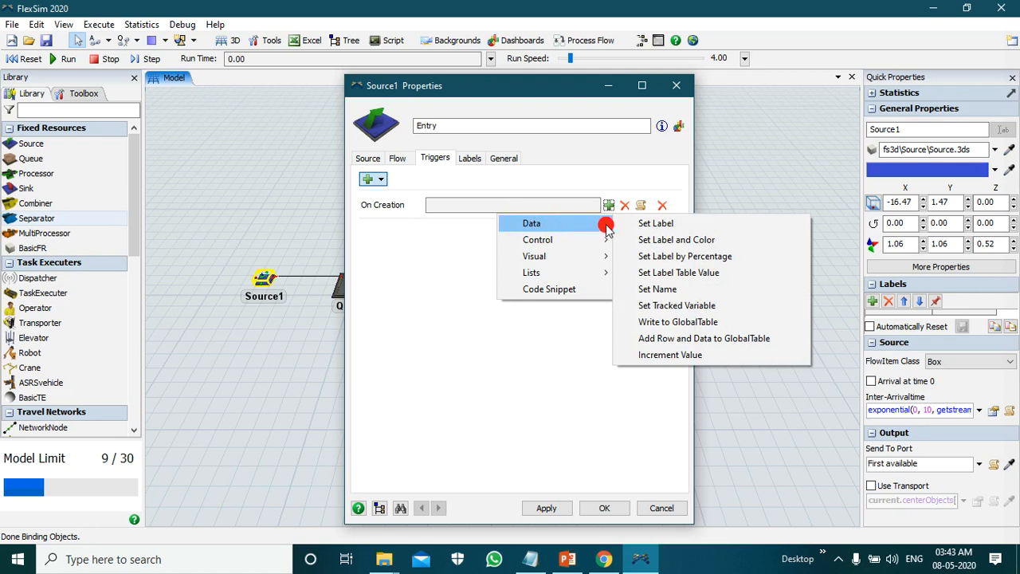
pyautogui.click(650, 259)
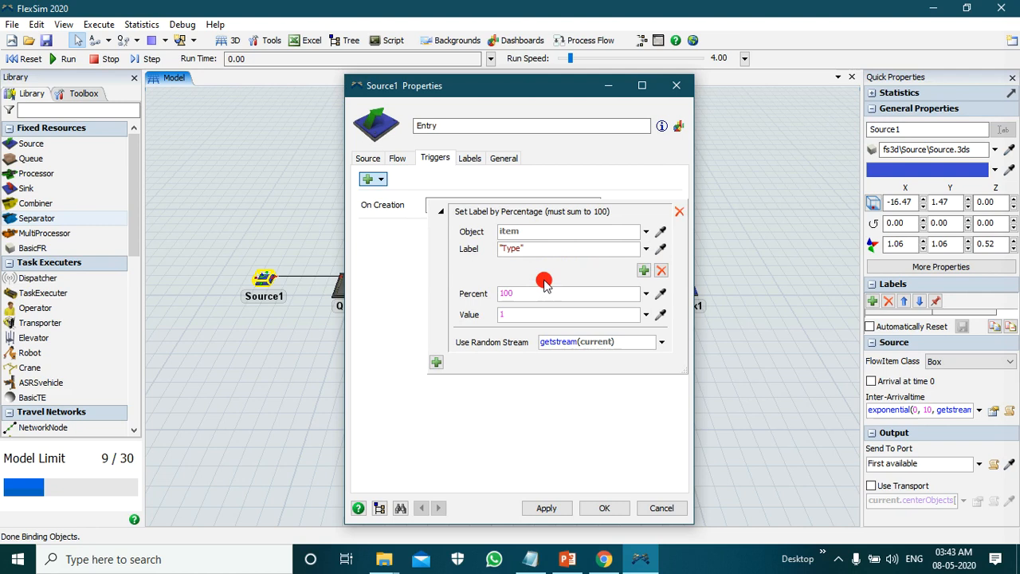
# Step: Add a second case to the Type label, set 60 percent for value 1 and 40 percent for value 2, and accept the source properties
pyautogui.click(642, 271)
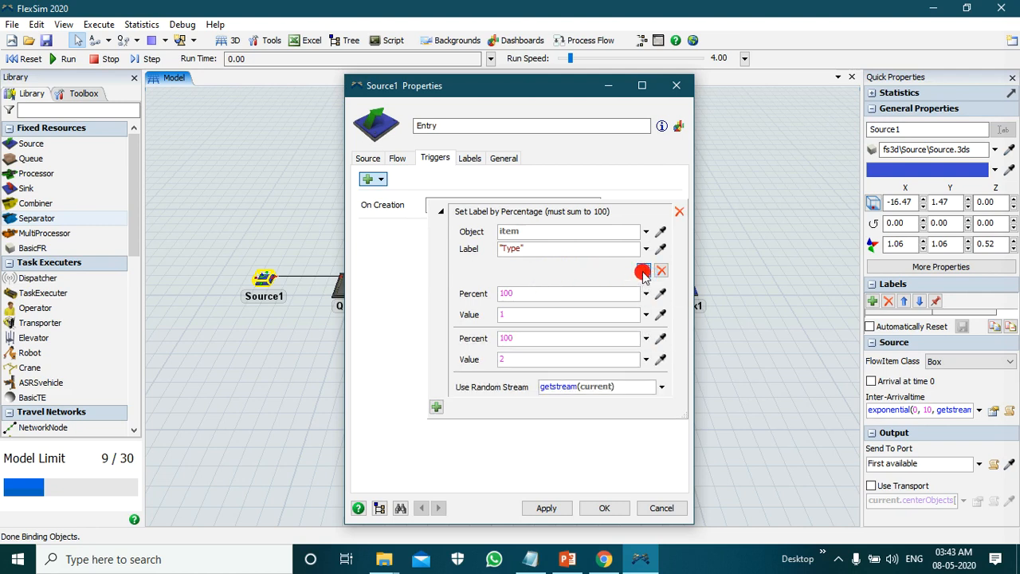
pyautogui.click(517, 293)
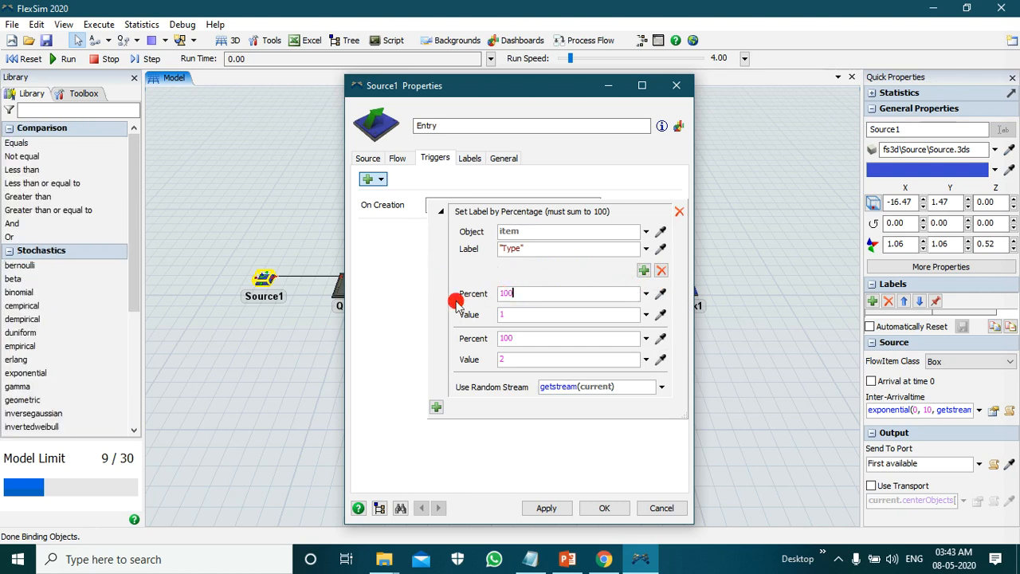
pyautogui.doubleClick(522, 293)
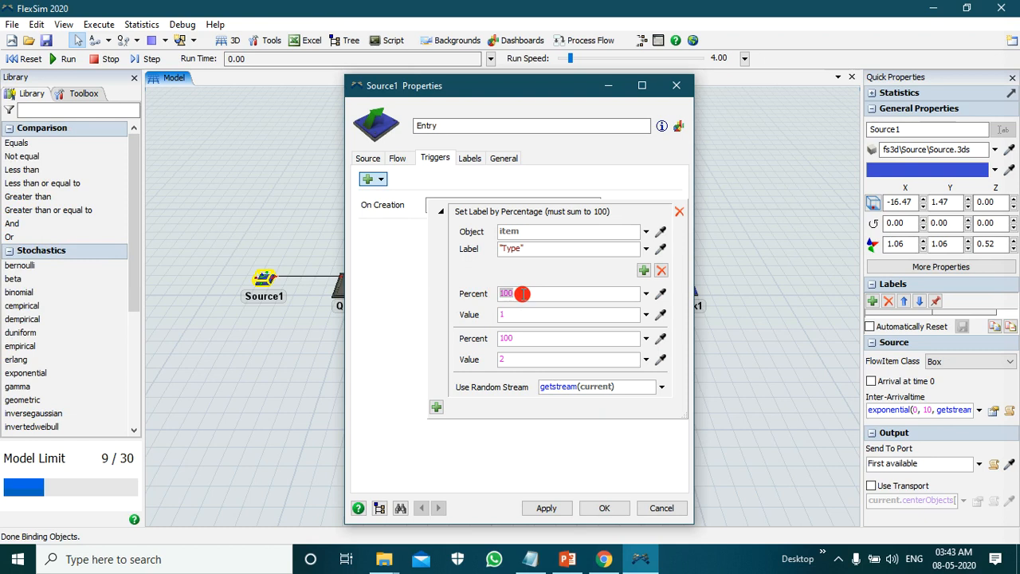
pyautogui.write('60')
pyautogui.doubleClick(508, 338)
pyautogui.write('40')
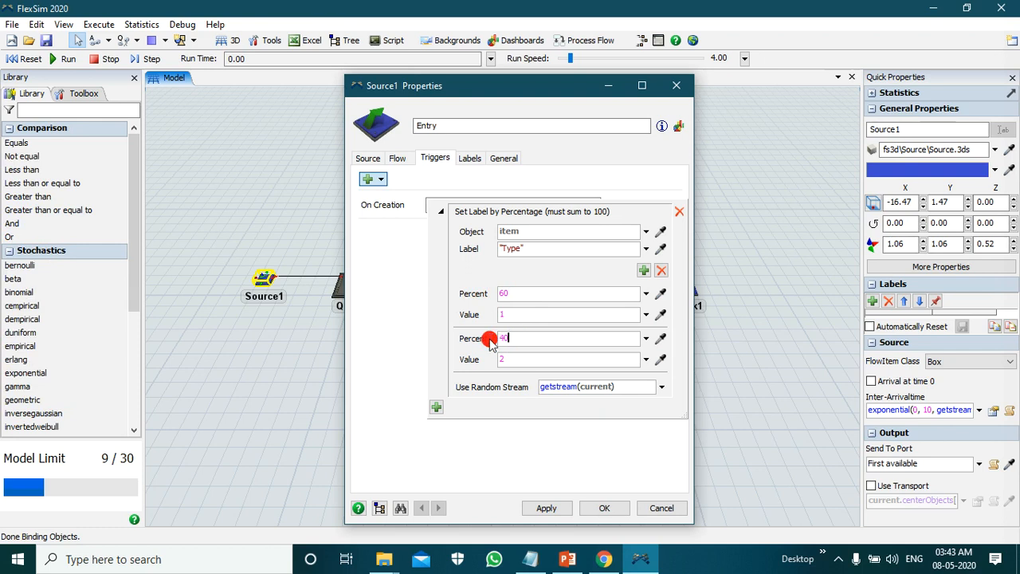
pyautogui.click(547, 508)
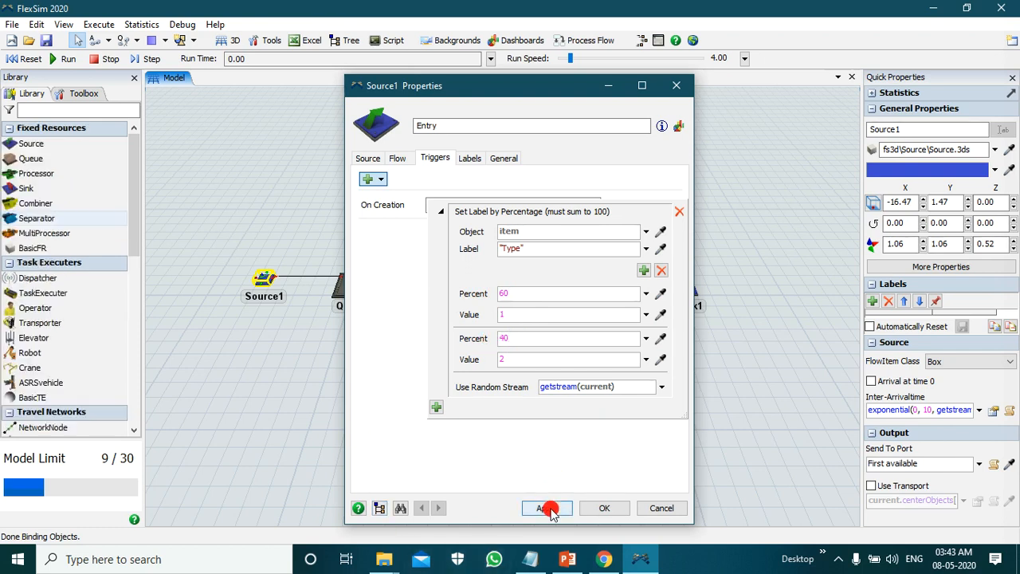
pyautogui.click(596, 508)
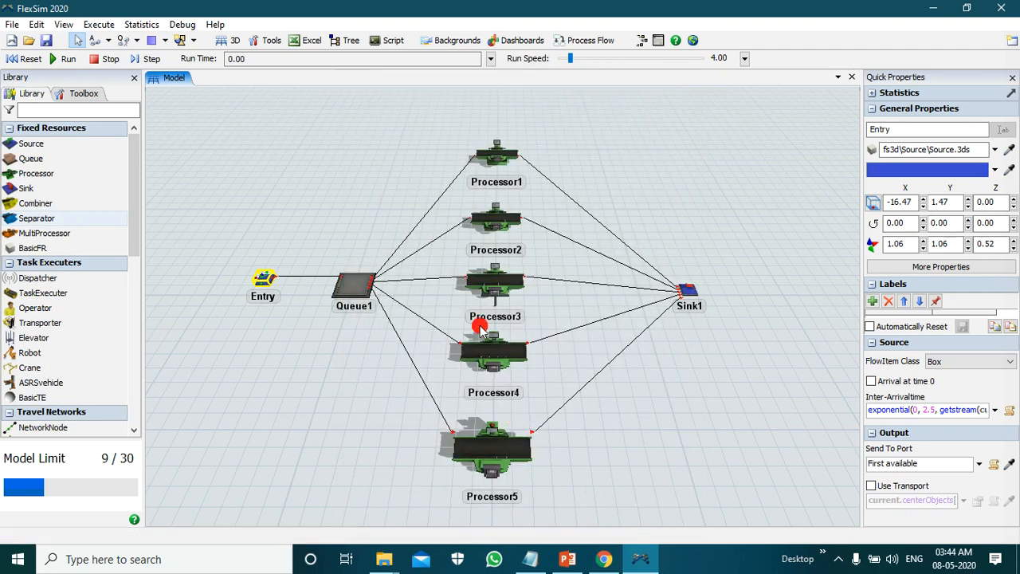
pyautogui.click(499, 157)
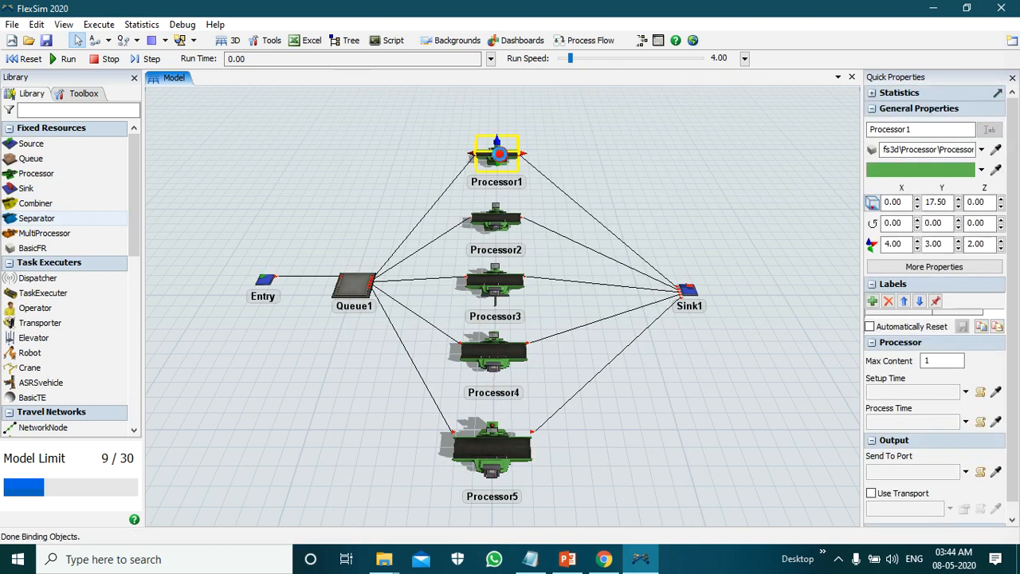
pyautogui.doubleClick(499, 154)
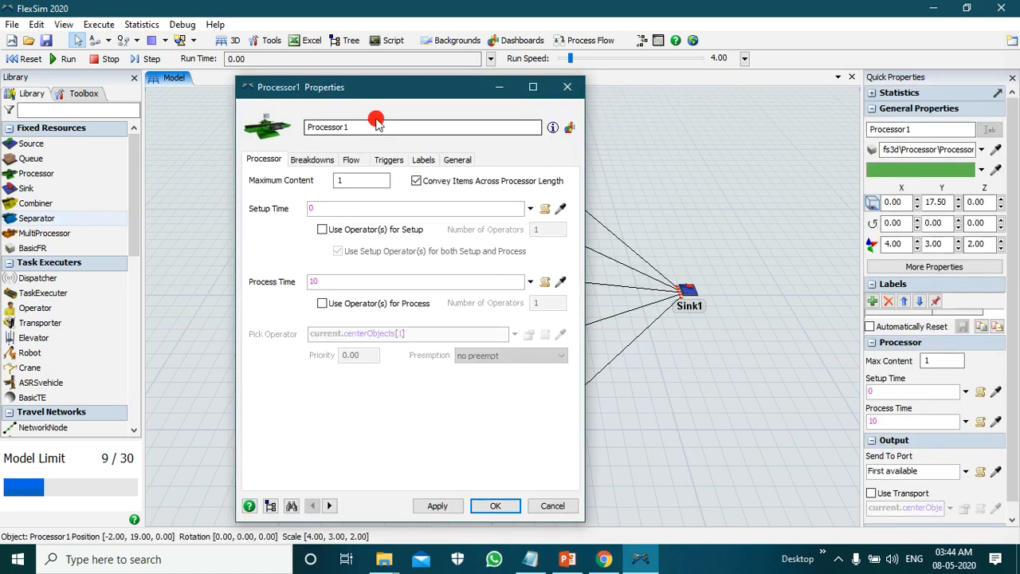
pyautogui.moveTo(401, 91); pyautogui.dragTo(430, 75)
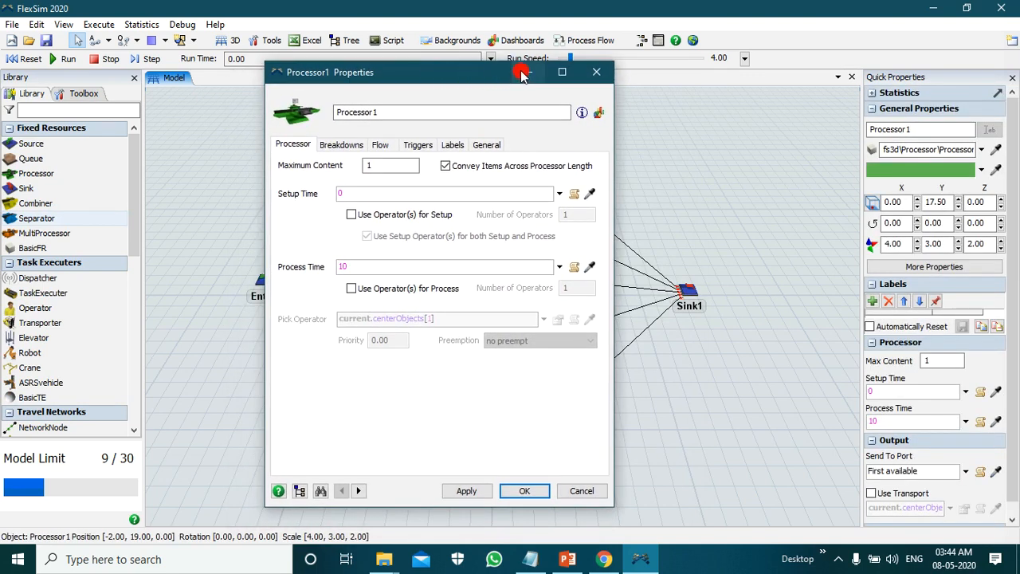
pyautogui.click(601, 74)
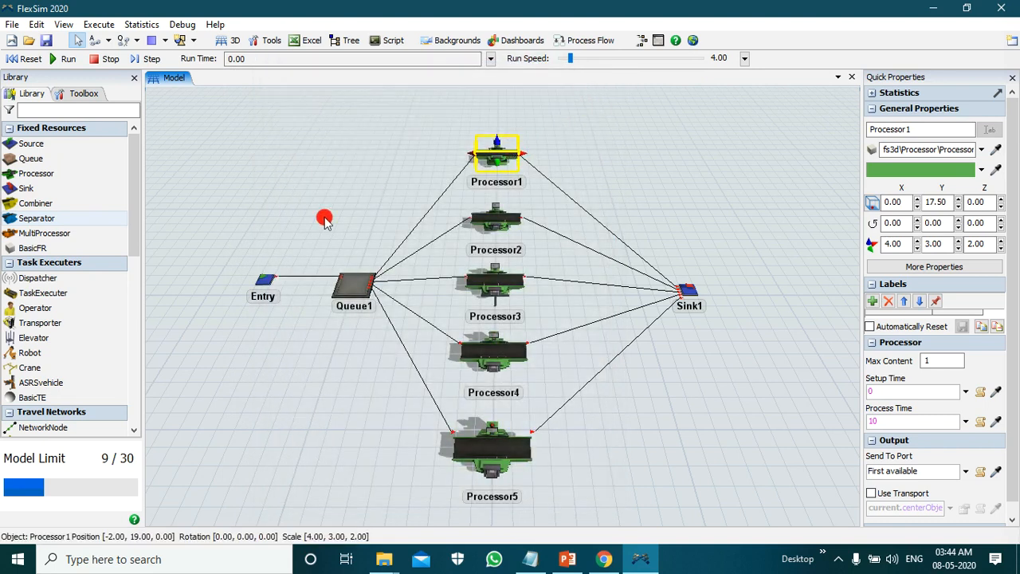
# Step: Open the properties of Processor1 and rename the processor as Machine 1 Group A
pyautogui.doubleClick(505, 156)
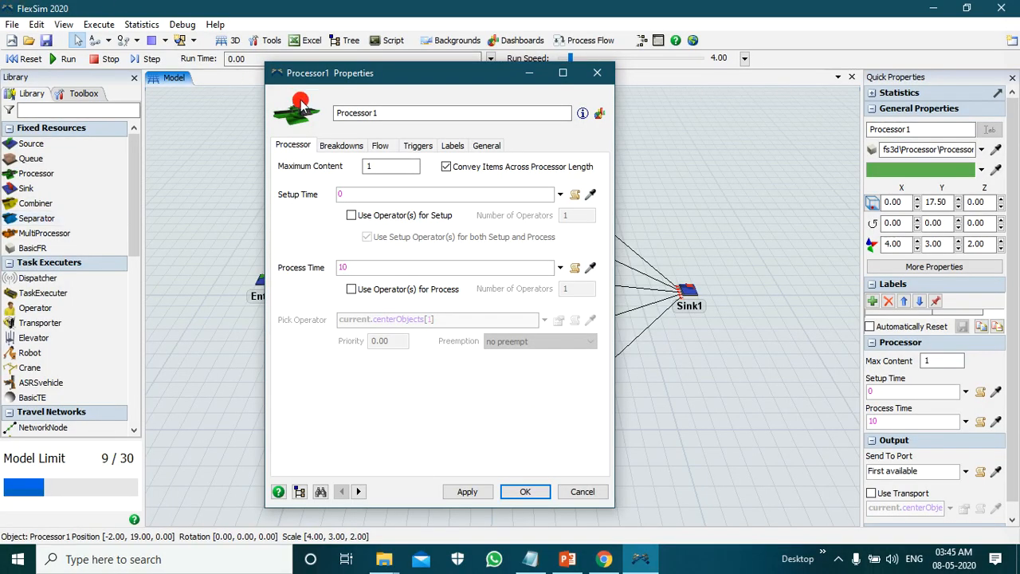
pyautogui.moveTo(399, 111); pyautogui.dragTo(292, 117)
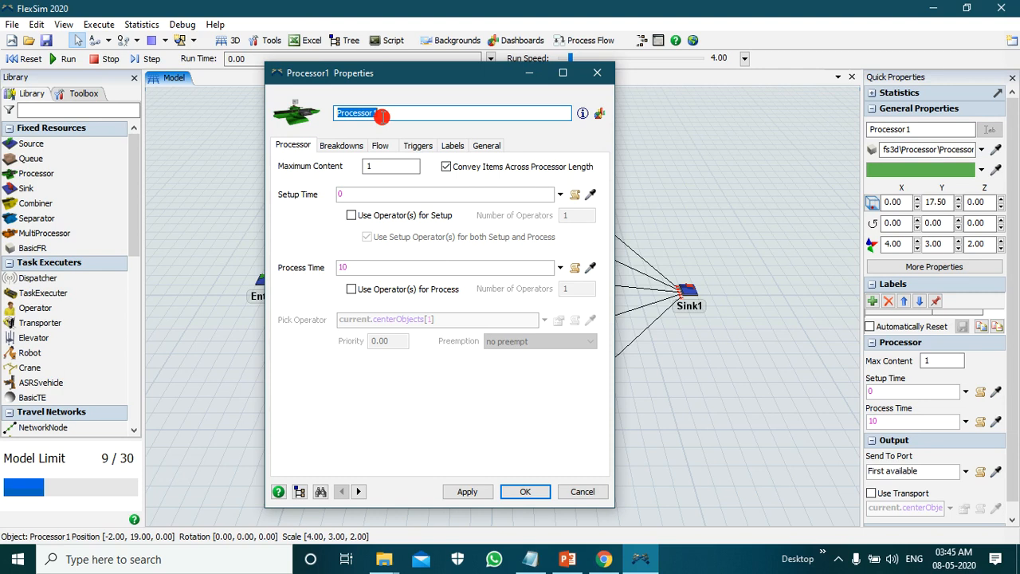
pyautogui.press('BackSpace')
pyautogui.write('MAchine ')
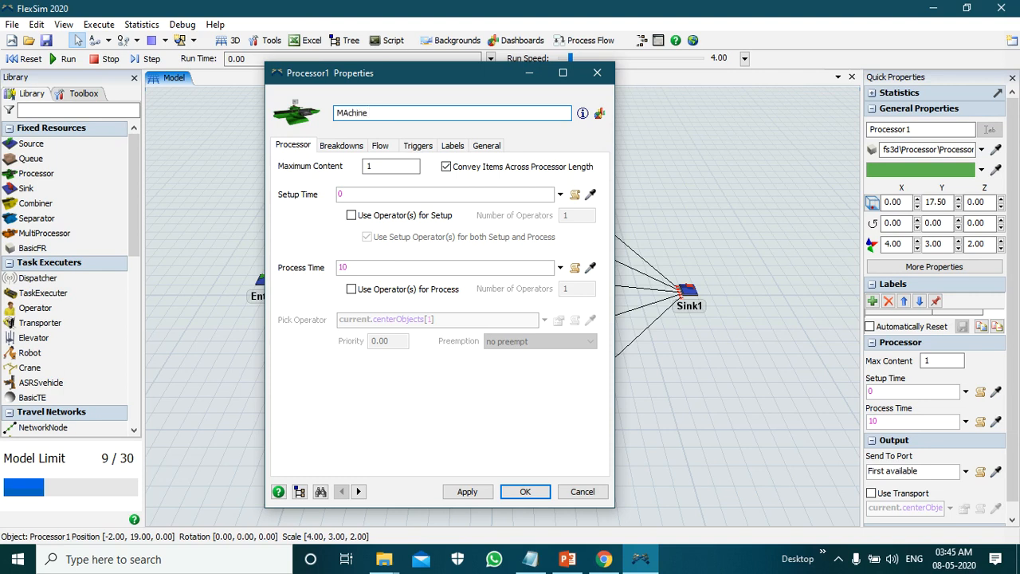
pyautogui.write('1 Group A')
pyautogui.click(348, 112)
pyautogui.press('Delete')
pyautogui.write('a')
pyautogui.click(408, 112)
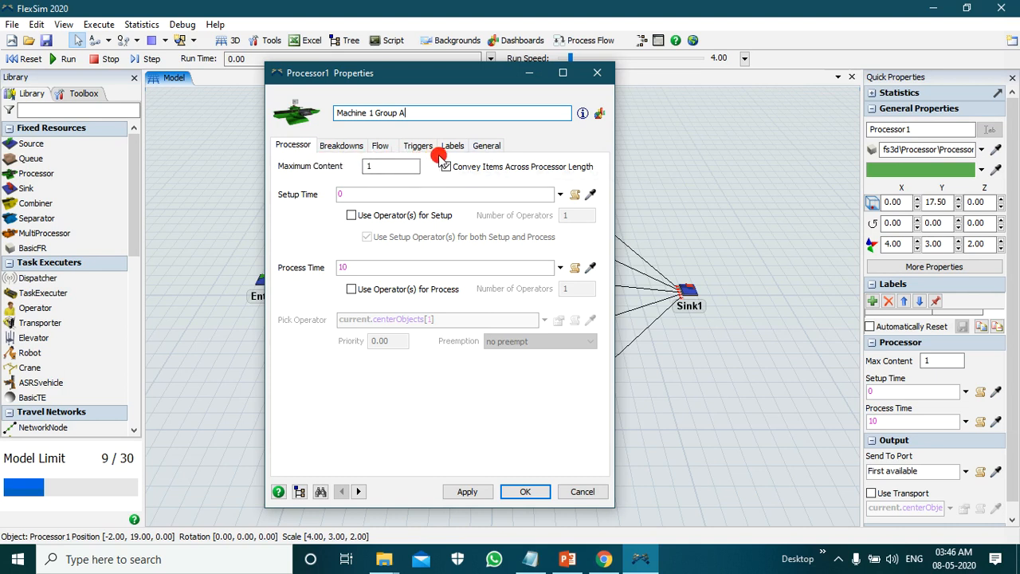
# Step: Enable pull input on Machine 1 Group A with a Specific Label requirement of Type equal to 1, and accept the properties
pyautogui.click(388, 148)
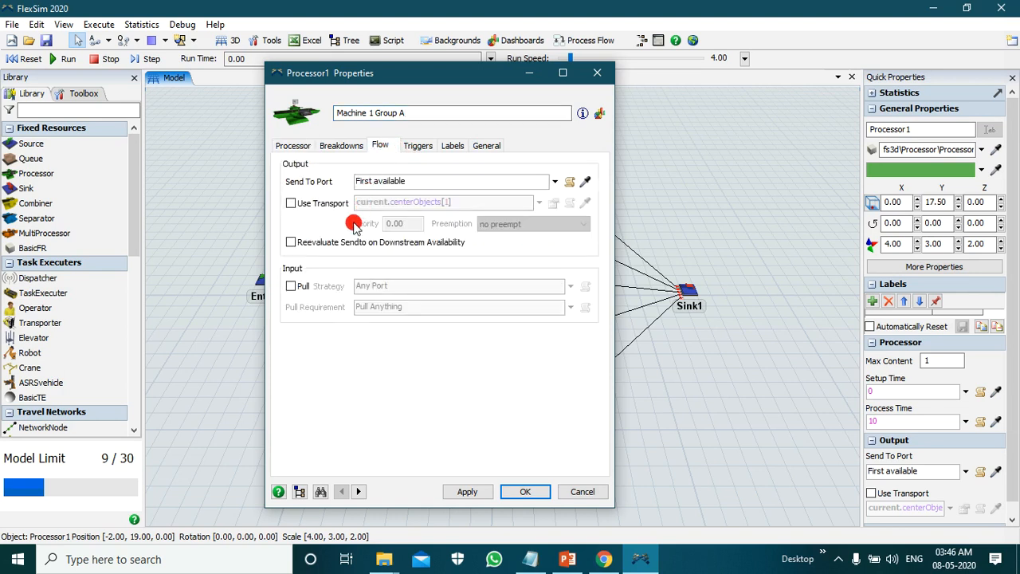
pyautogui.click(291, 287)
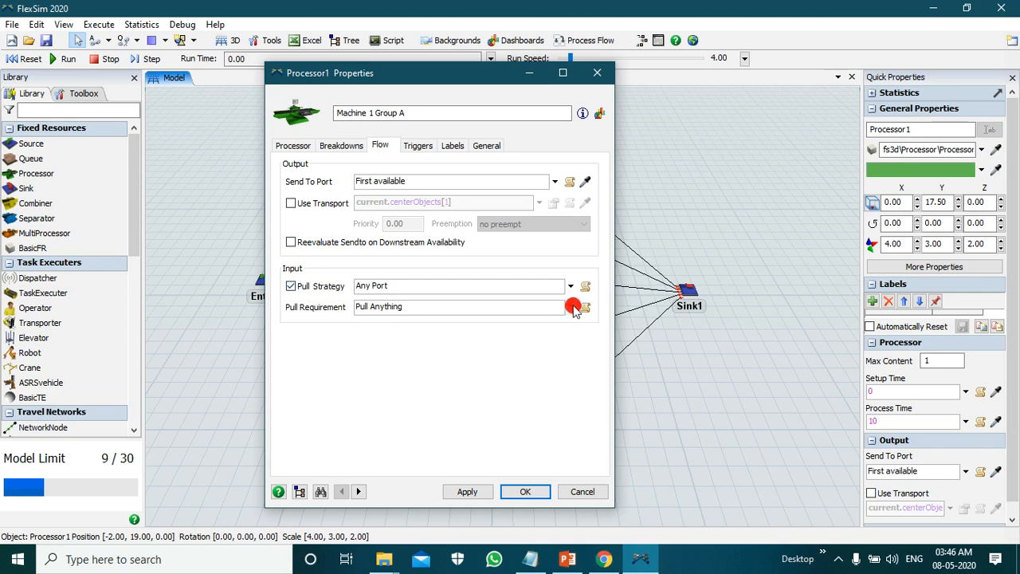
pyautogui.click(572, 307)
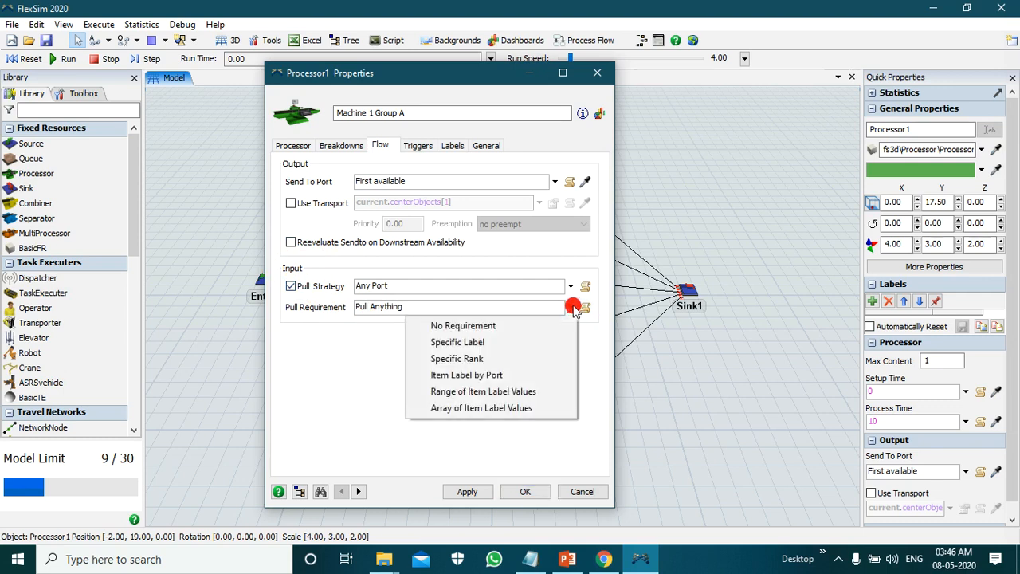
pyautogui.click(603, 348)
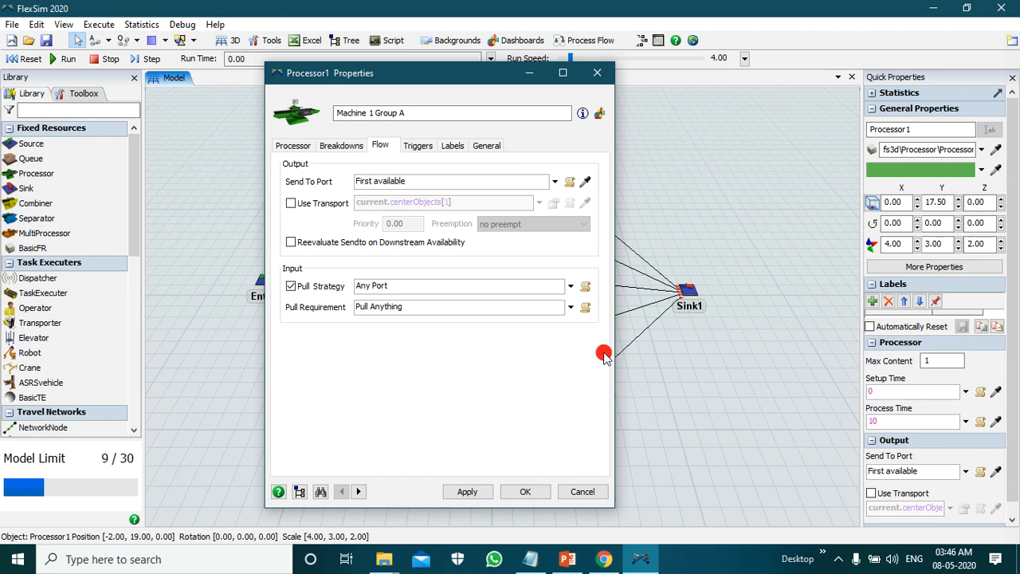
pyautogui.click(572, 308)
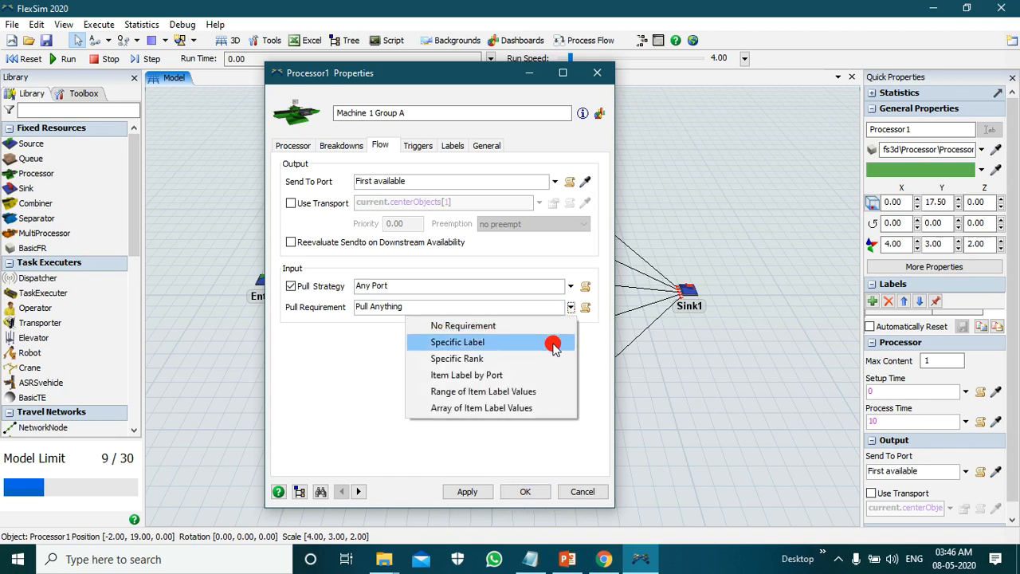
pyautogui.click(554, 343)
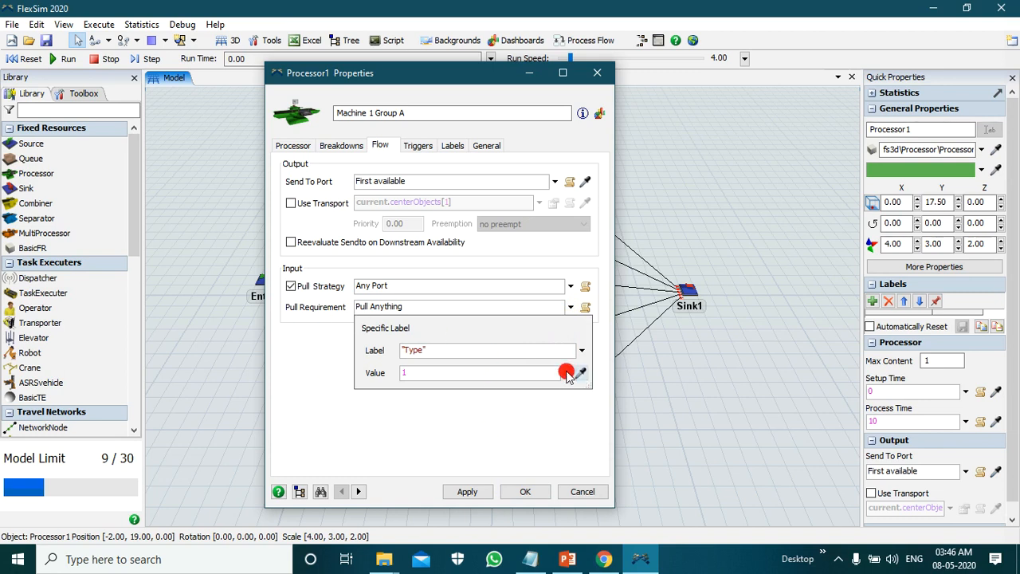
pyautogui.click(478, 491)
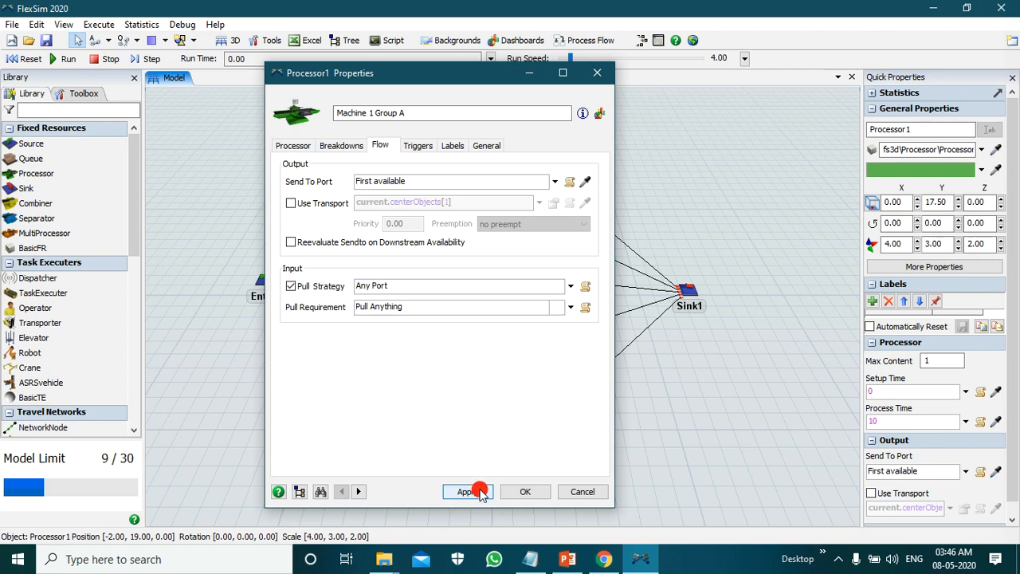
pyautogui.click(530, 490)
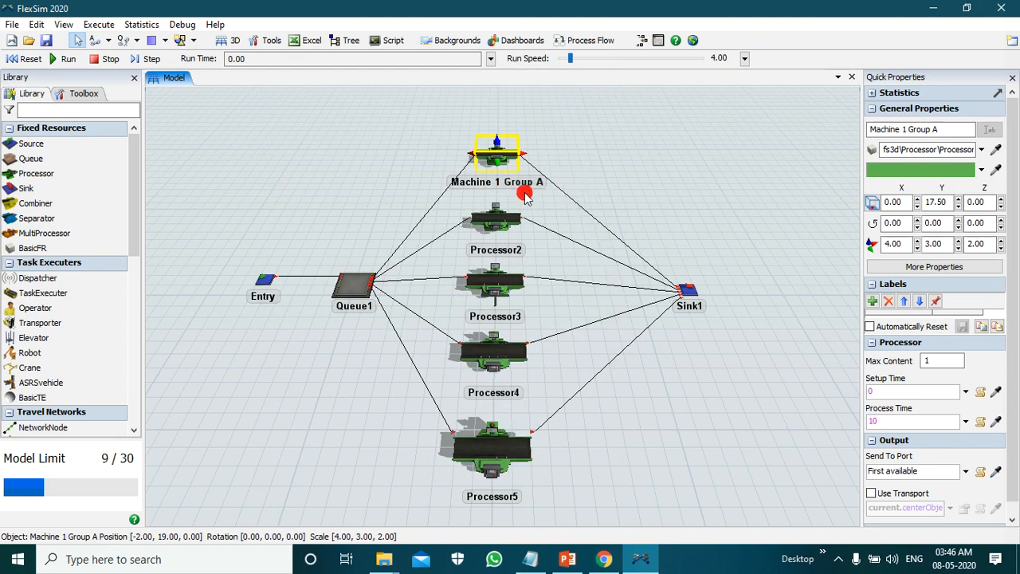
pyautogui.click(604, 195)
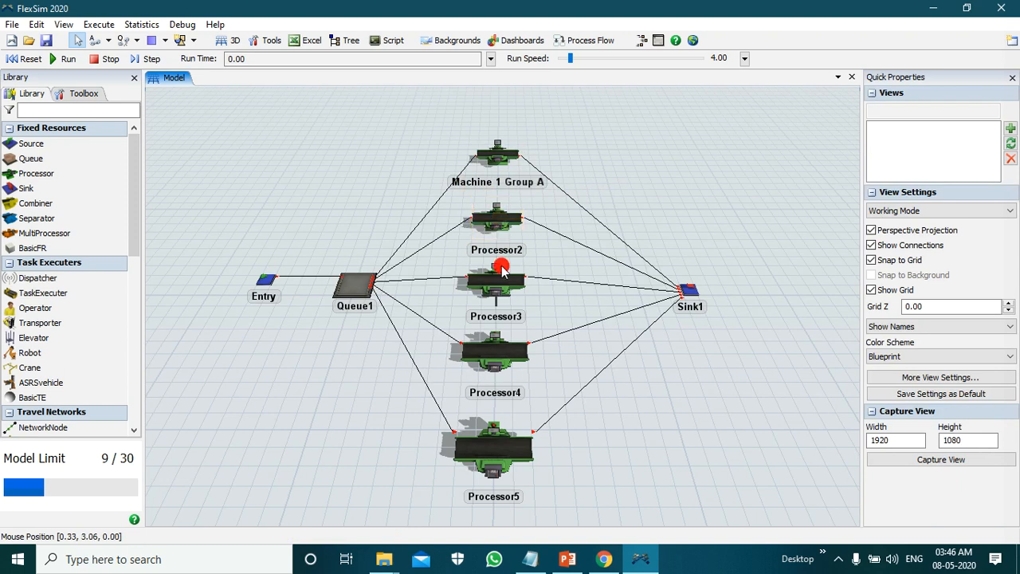
# Step: Open the properties of Processor2 and rename the processor as Machine 2 Group A
pyautogui.click(498, 220)
pyautogui.doubleClick(500, 220)
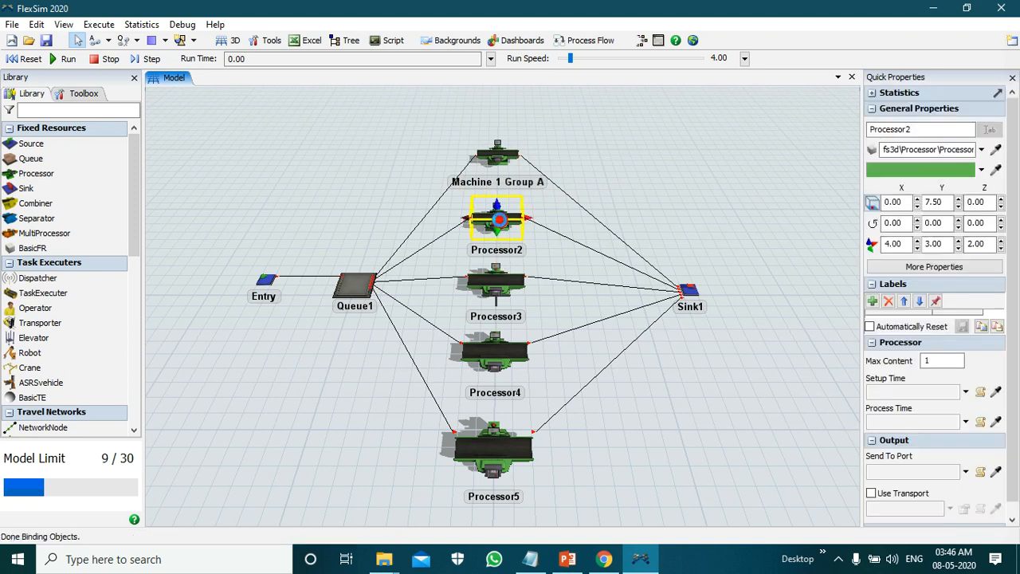
pyautogui.click(392, 113)
pyautogui.doubleClick(392, 114)
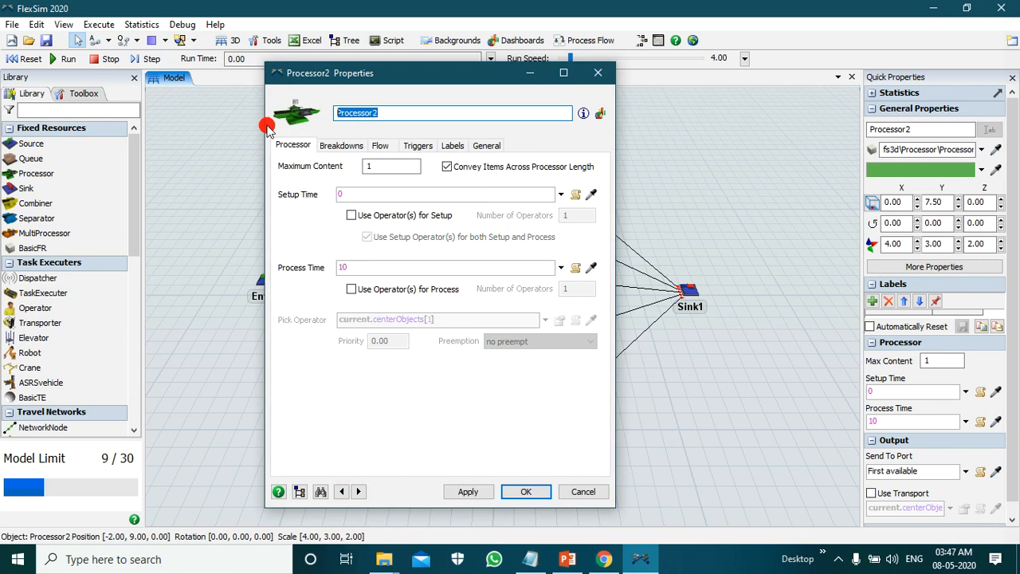
pyautogui.write('Mac')
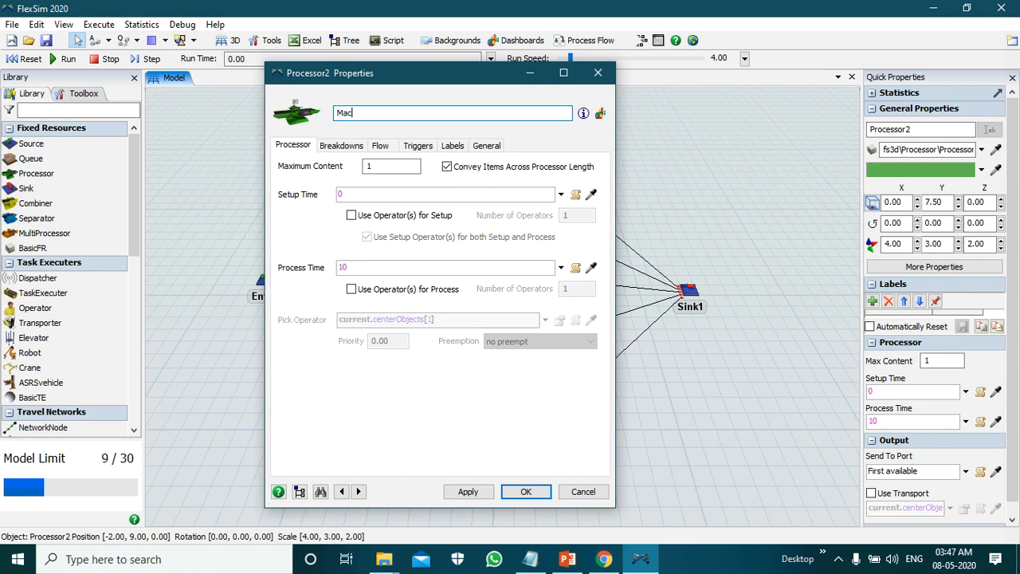
pyautogui.write('hine 2 Group A')
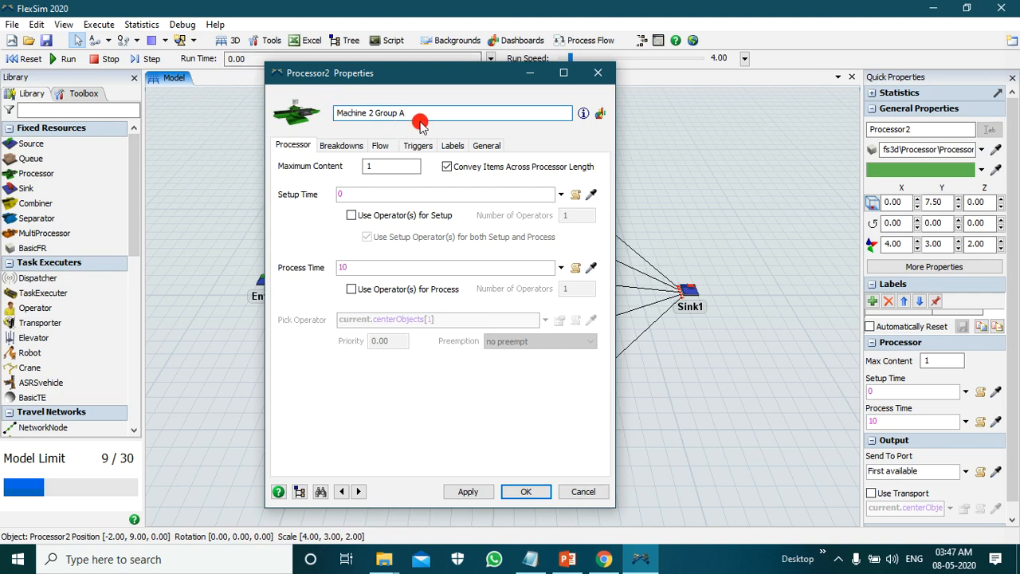
# Step: Enable pull input on Machine 2 Group A with a Specific Label requirement of Type equal to 1, and accept the properties
pyautogui.click(381, 146)
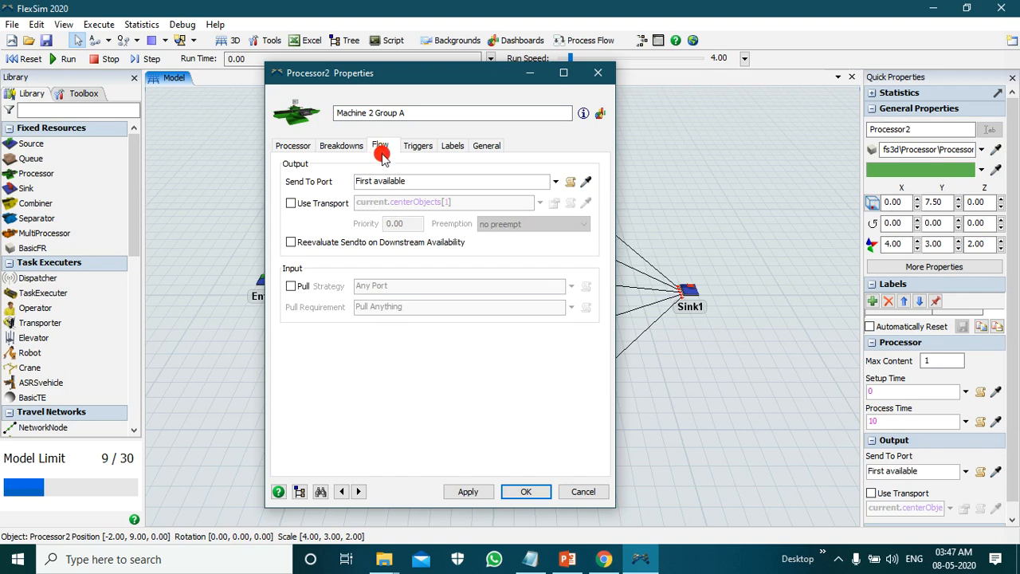
pyautogui.click(292, 286)
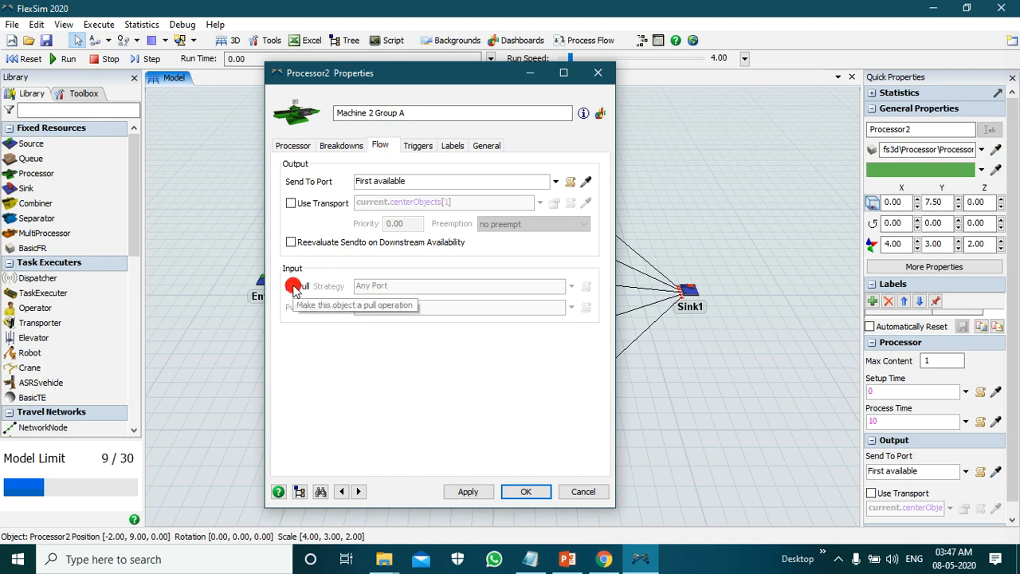
pyautogui.click(571, 310)
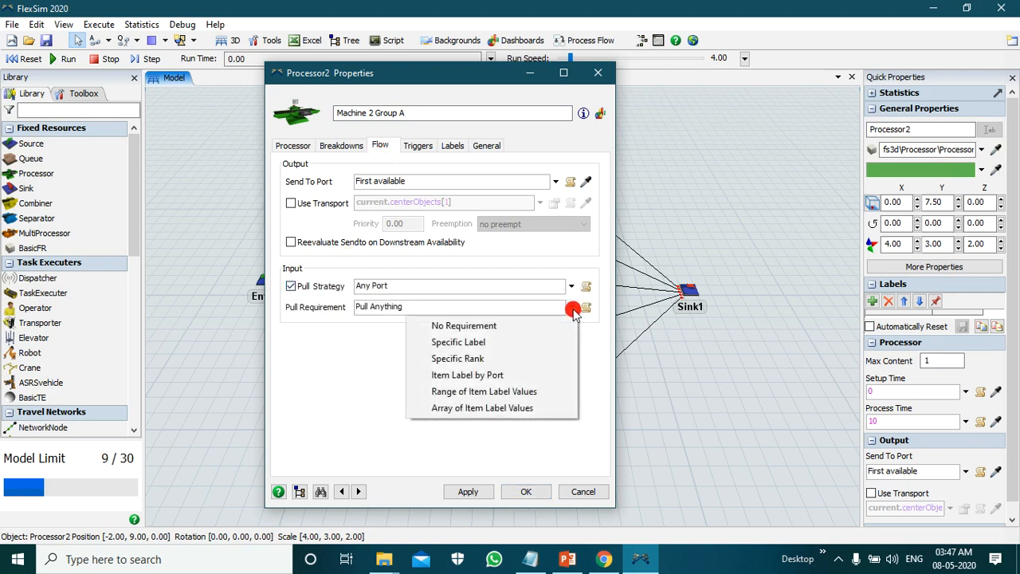
pyautogui.click(549, 341)
pyautogui.click(476, 491)
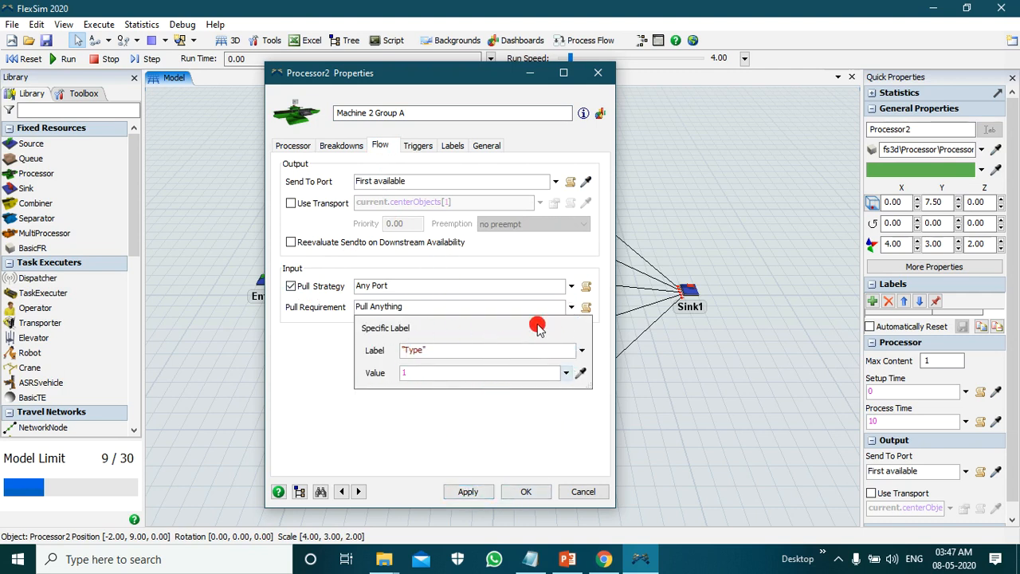
pyautogui.click(478, 493)
pyautogui.click(521, 493)
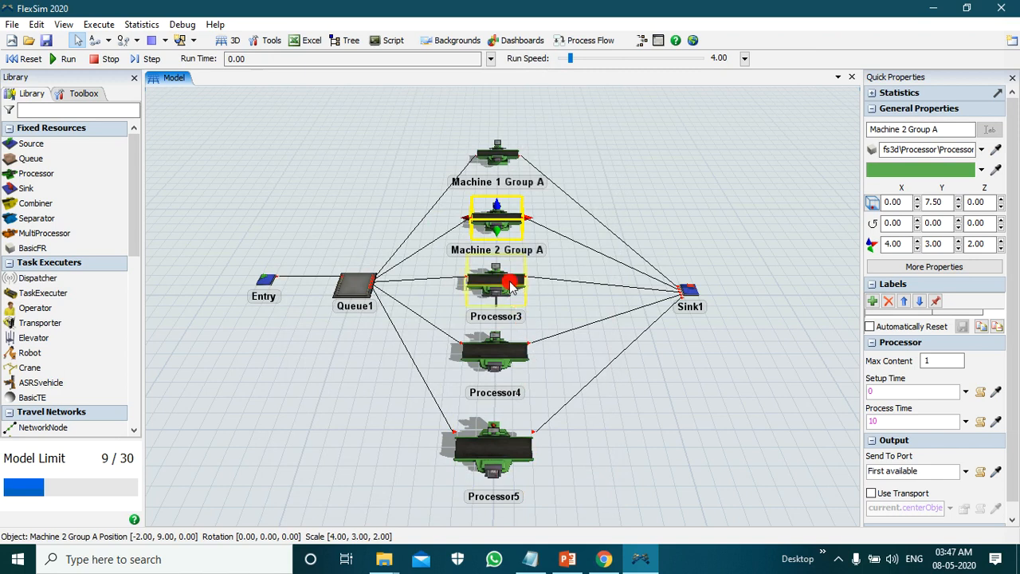
# Step: Open the properties of Processor3 and rename the processor as Machine 3 Group A
pyautogui.click(510, 287)
pyautogui.doubleClick(509, 278)
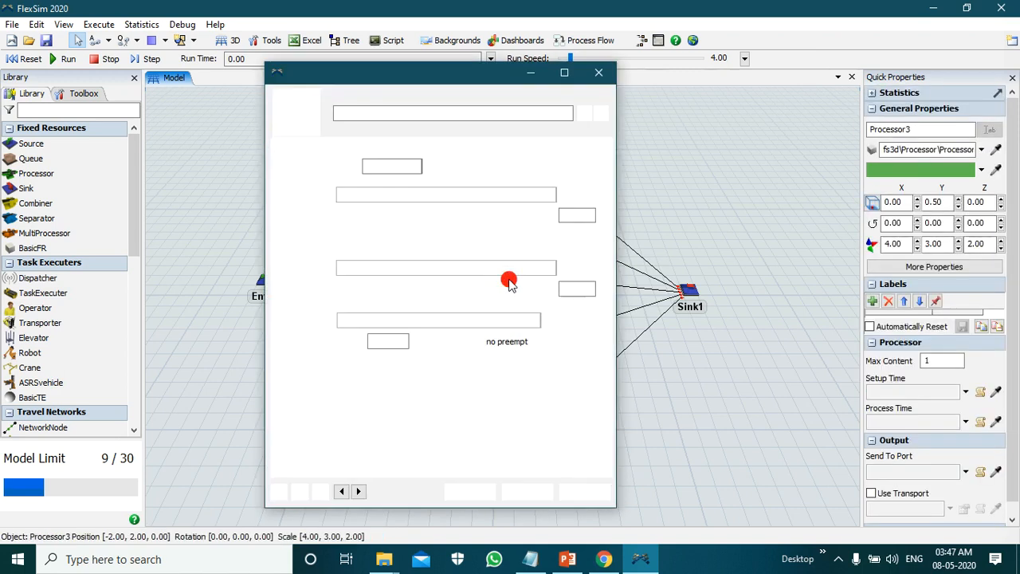
pyautogui.doubleClick(374, 110)
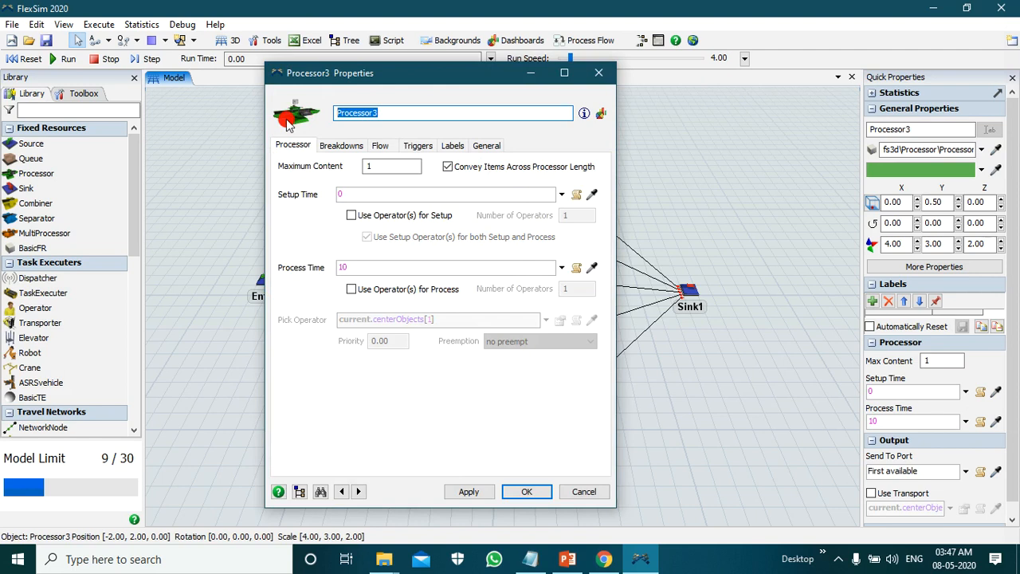
pyautogui.write('mAchin')
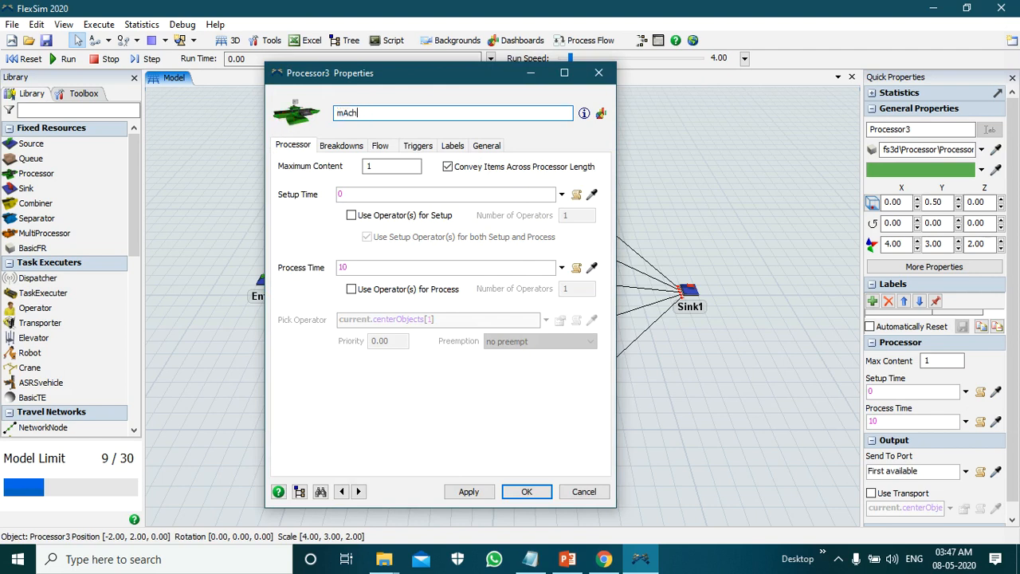
pyautogui.write('e1')
pyautogui.press('BackSpace')
pyautogui.press('BackSpace')
pyautogui.press('BackSpace')
pyautogui.press('BackSpace')
pyautogui.press('BackSpace')
pyautogui.press('BackSpace')
pyautogui.press('BackSpace')
pyautogui.press('BackSpace')
pyautogui.write('Machine 3 Group A')
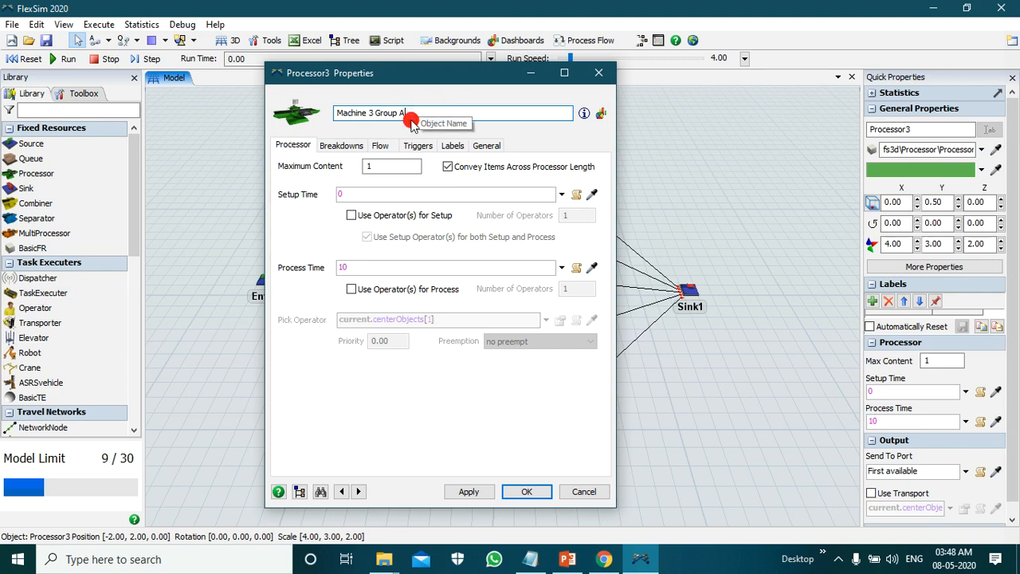
# Step: Enable pull input on Machine 3 Group A with the Specific Label pull requirement, and accept the properties
pyautogui.click(381, 147)
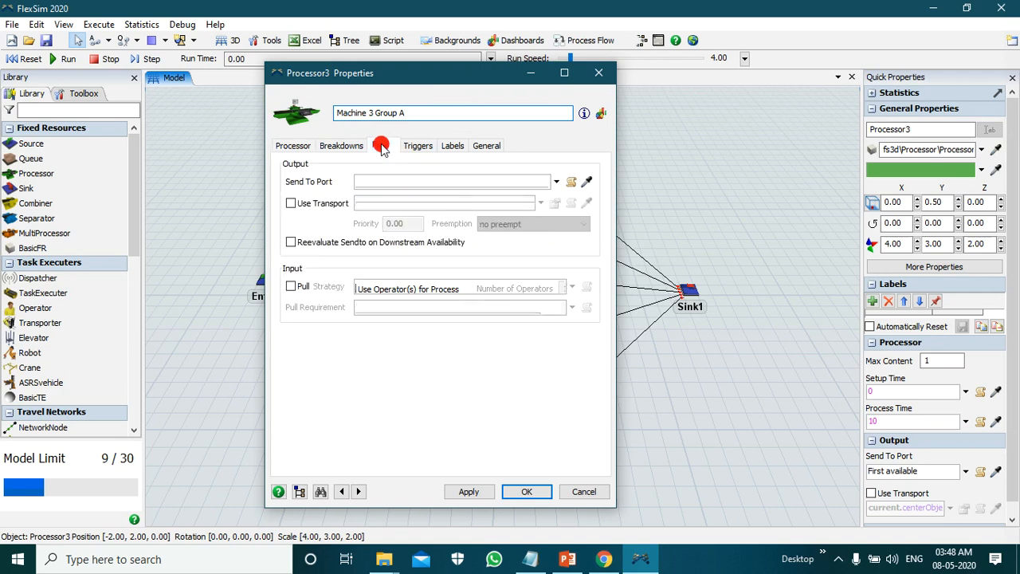
pyautogui.click(290, 286)
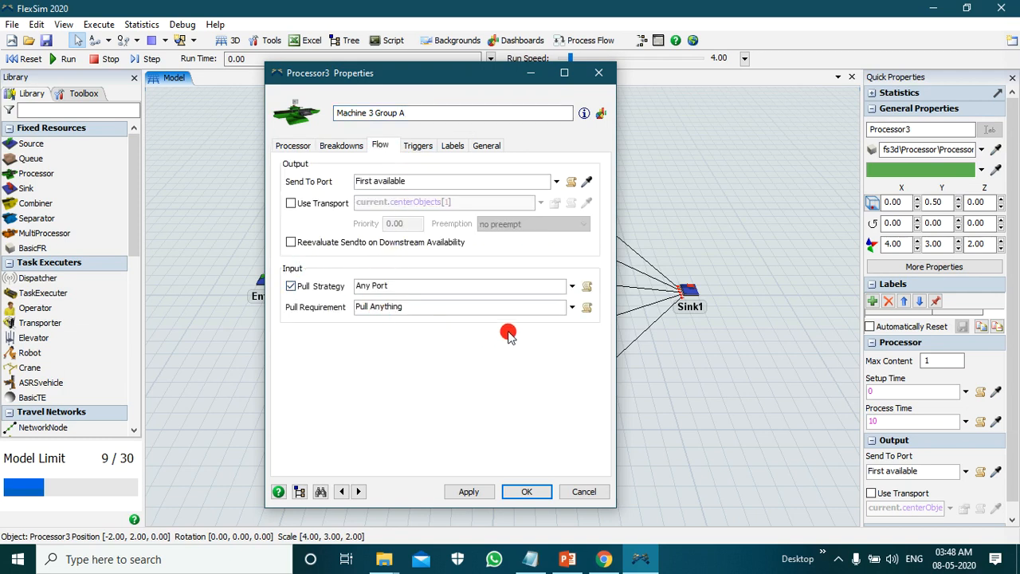
pyautogui.click(573, 309)
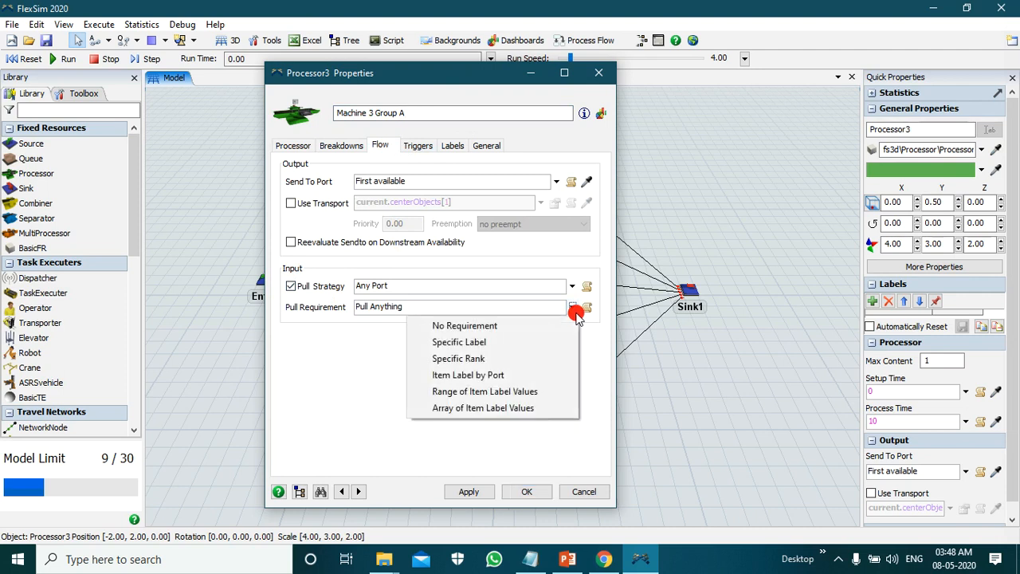
pyautogui.click(544, 340)
pyautogui.click(468, 488)
pyautogui.click(513, 492)
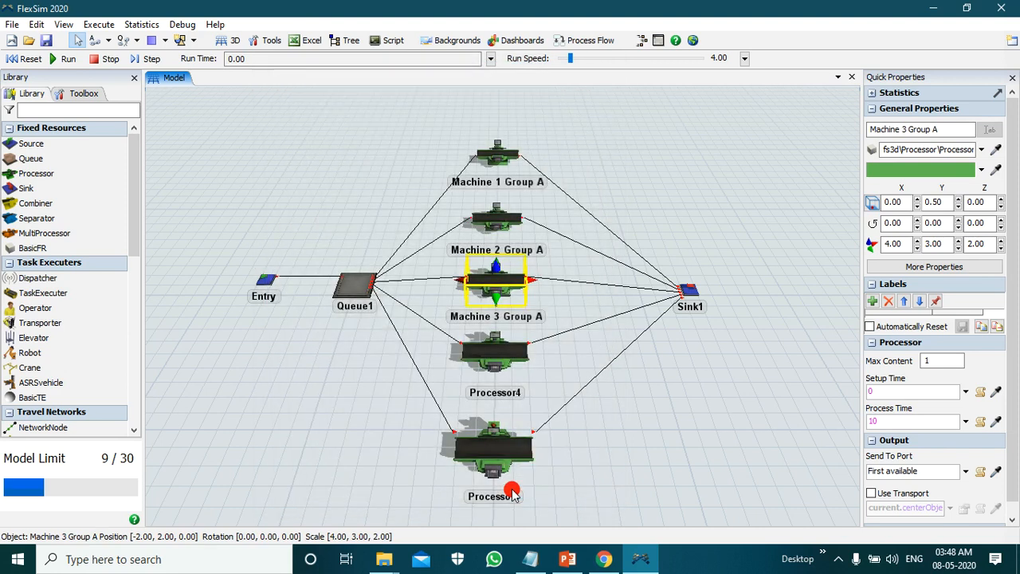
pyautogui.click(714, 237)
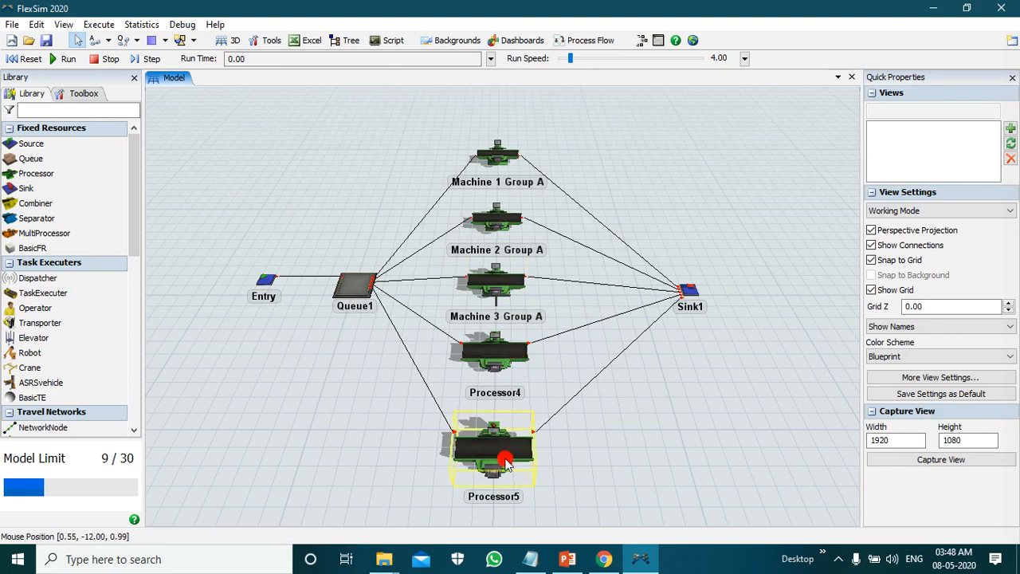
# Step: Open the properties of Processor4 and rename the processor as Machine 4 Group B
pyautogui.click(499, 363)
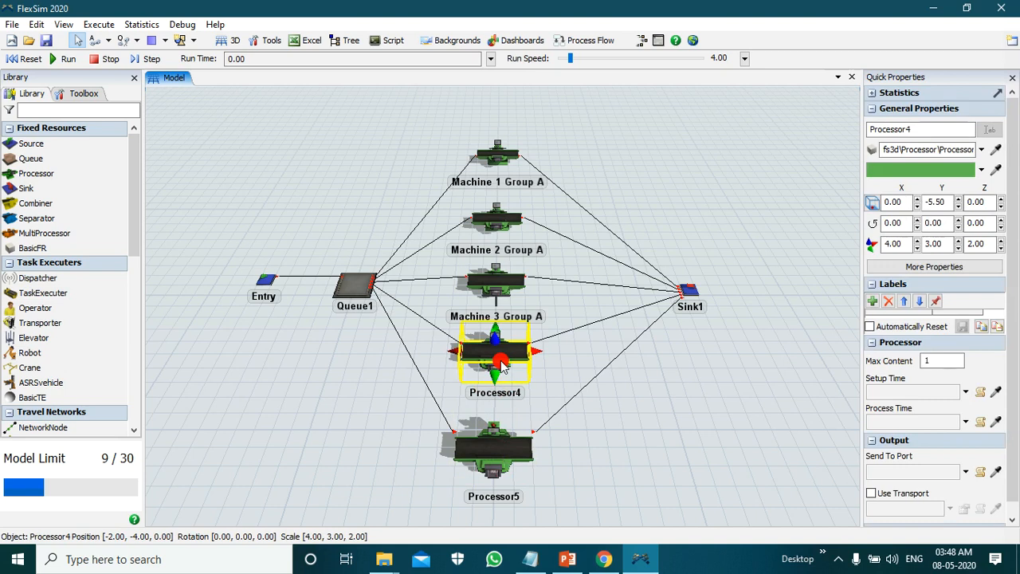
pyautogui.doubleClick(499, 363)
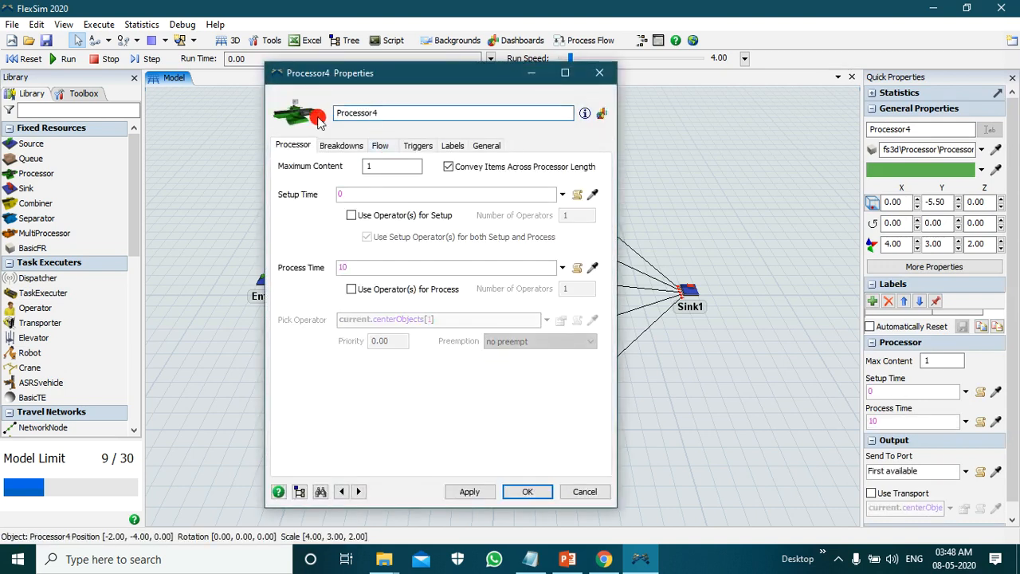
pyautogui.doubleClick(363, 113)
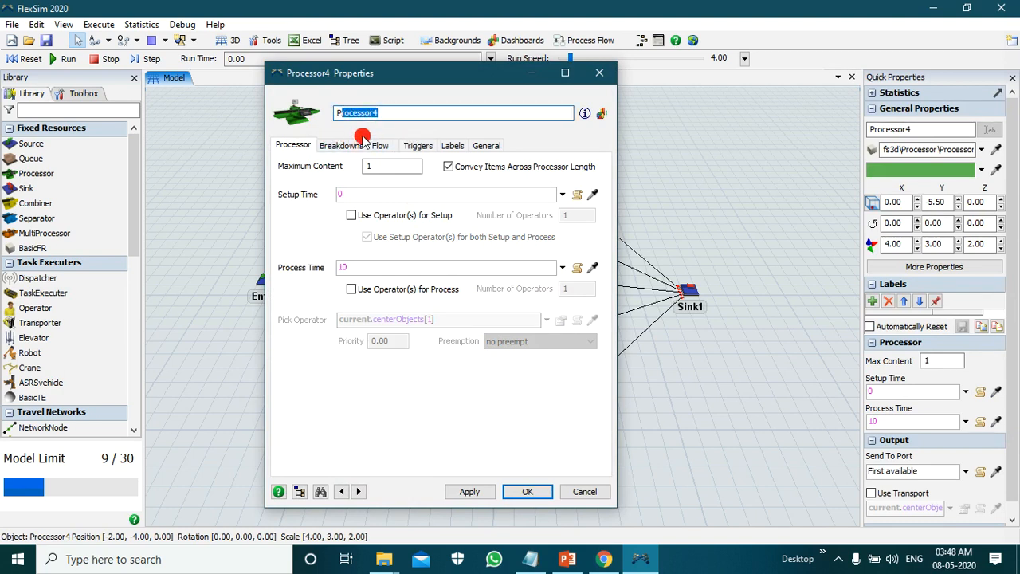
pyautogui.press('BackSpace')
pyautogui.write('m')
pyautogui.press('BackSpace')
pyautogui.write('MA')
pyautogui.press('BackSpace')
pyautogui.write('axhi')
pyautogui.write('n')
pyautogui.press('BackSpace')
pyautogui.press('BackSpace')
pyautogui.press('BackSpace')
pyautogui.press('BackSpace')
pyautogui.write('chine 4')
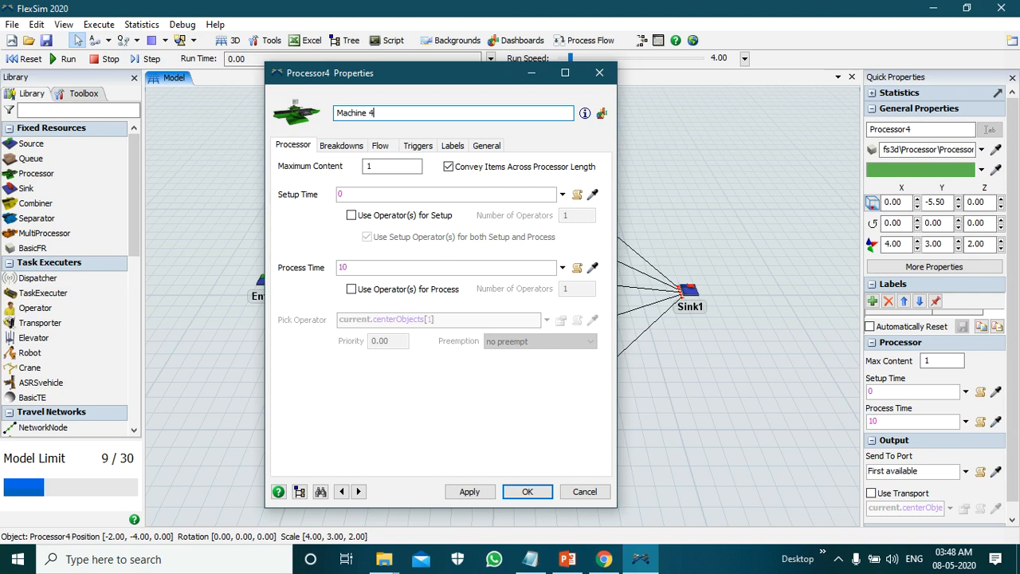
pyautogui.write(' GRUOP')
pyautogui.press('BackSpace')
pyautogui.press('BackSpace')
pyautogui.press('BackSpace')
pyautogui.press('BackSpace')
pyautogui.press('BackSpace')
pyautogui.write('g')
pyautogui.press('BackSpace')
pyautogui.write('GRoup')
pyautogui.press('Left')
pyautogui.press('Left')
pyautogui.press('BackSpace')
pyautogui.press('BackSpace')
pyautogui.write('r')
pyautogui.press('Right')
pyautogui.press('BackSpace')
pyautogui.press('BackSpace')
pyautogui.write('uo')
pyautogui.click(418, 130)
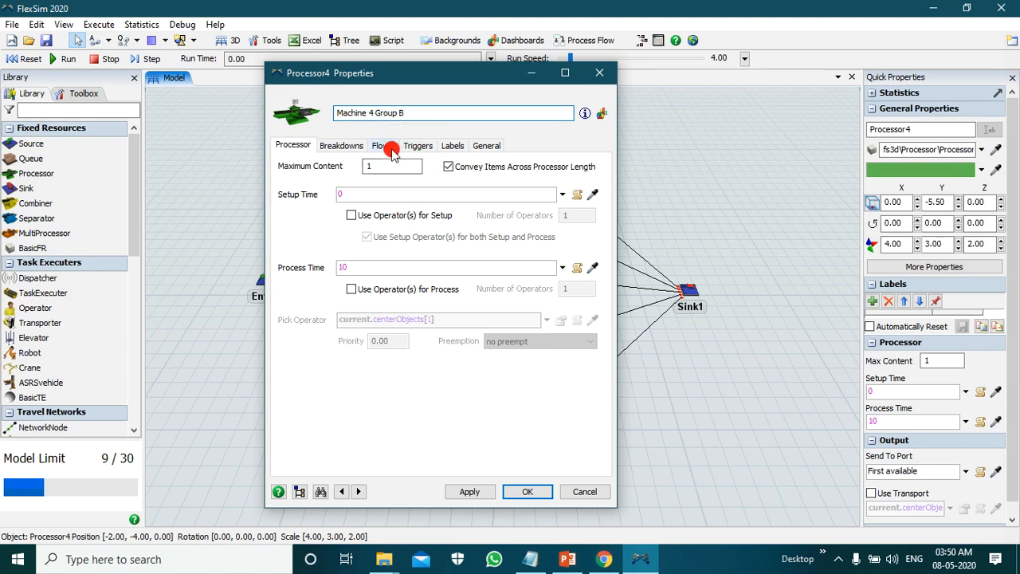
# Step: Enable pull input on Machine 4 Group B with a Specific Label requirement of Type equal to 2, and accept the properties
pyautogui.click(380, 145)
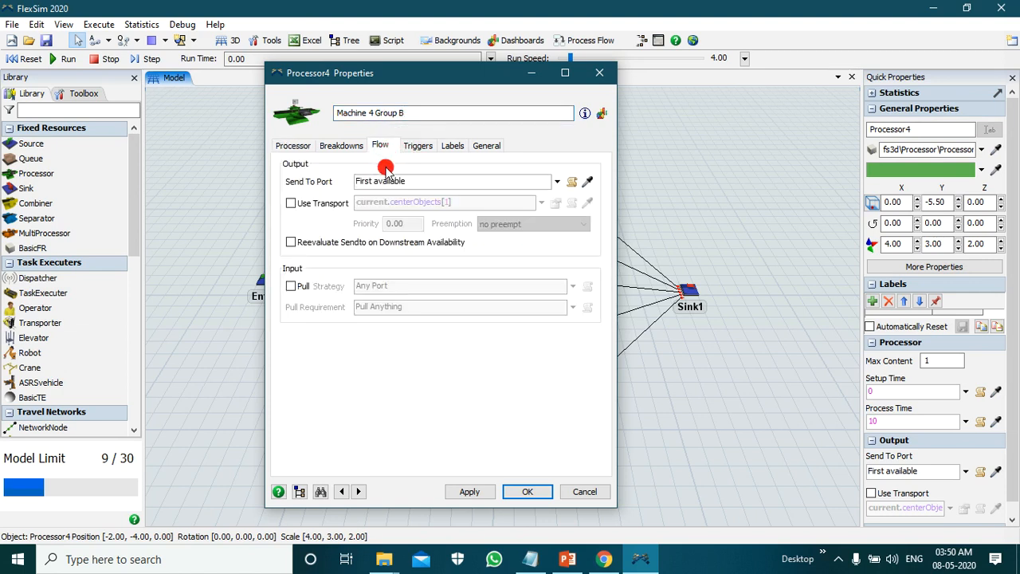
pyautogui.click(290, 287)
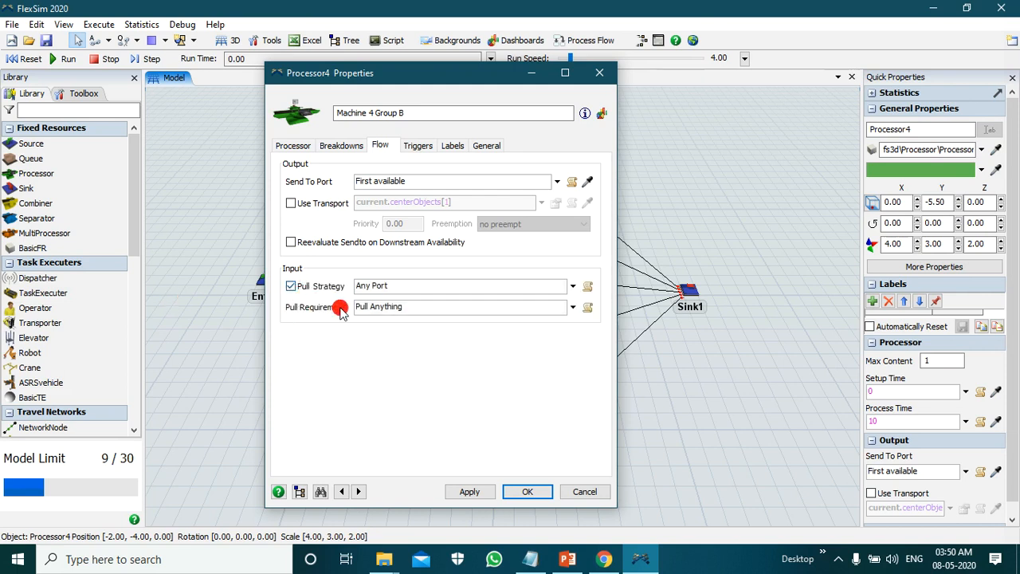
pyautogui.click(573, 307)
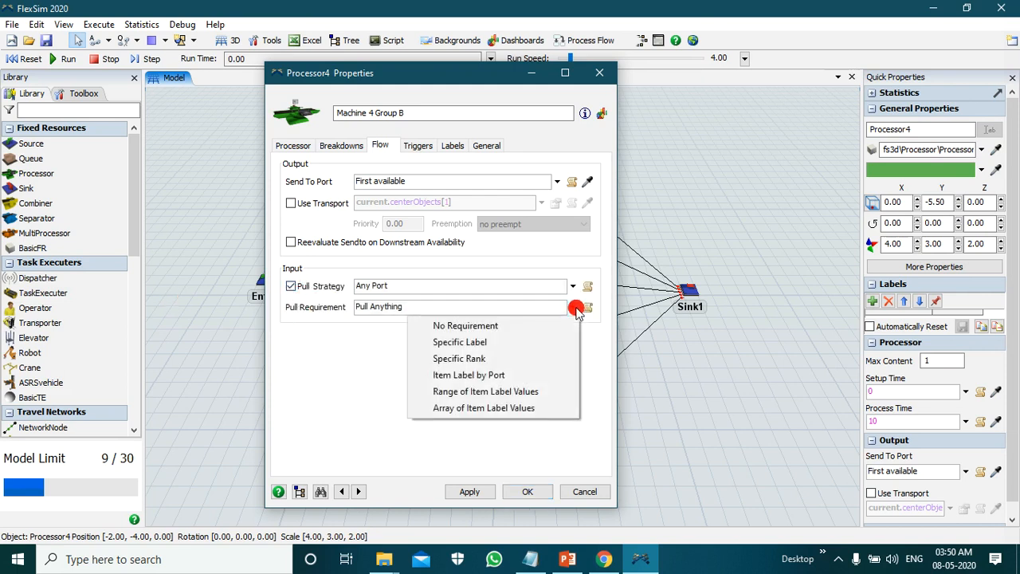
pyautogui.click(544, 342)
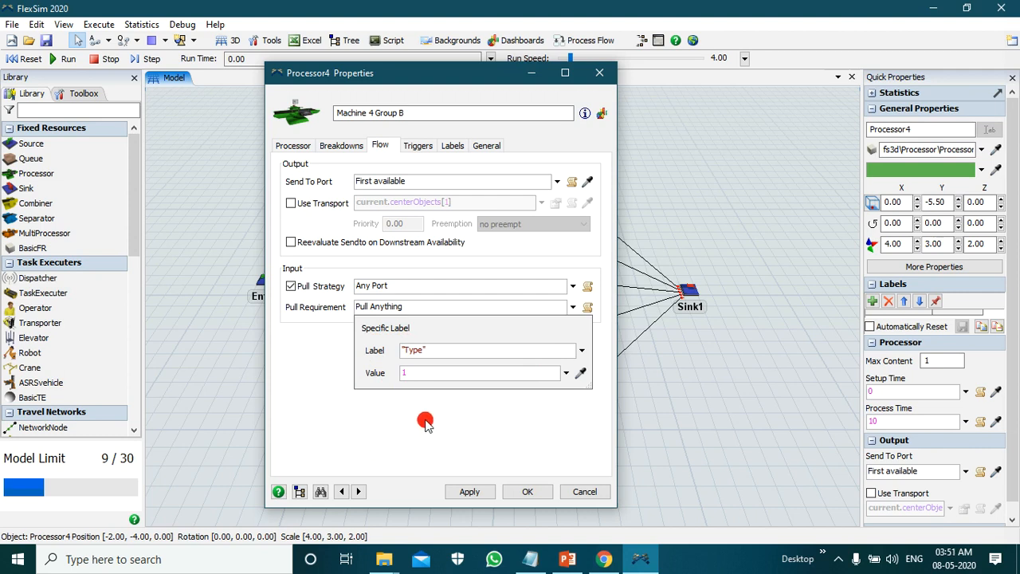
pyautogui.click(422, 376)
pyautogui.click(375, 373)
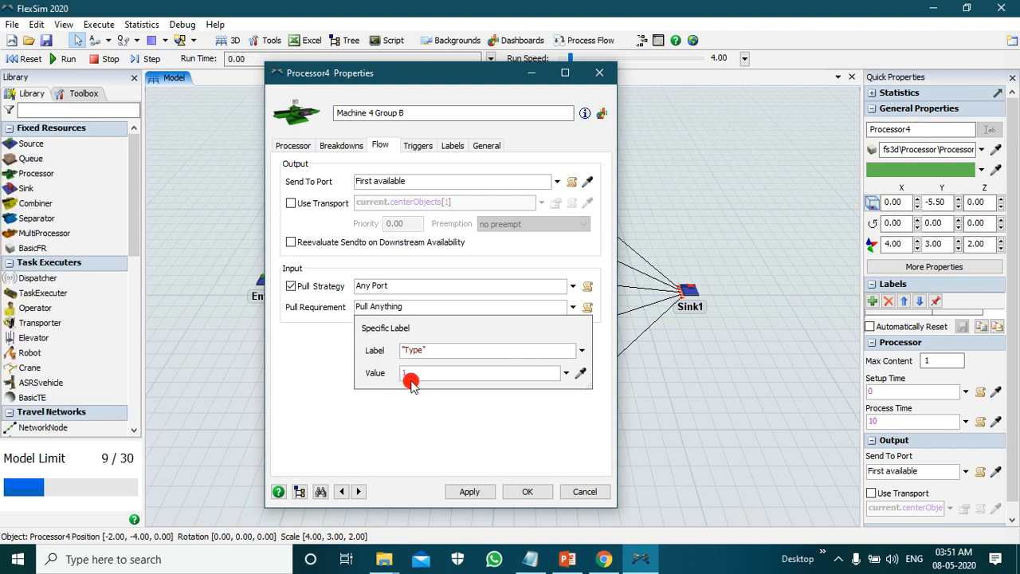
pyautogui.click(411, 375)
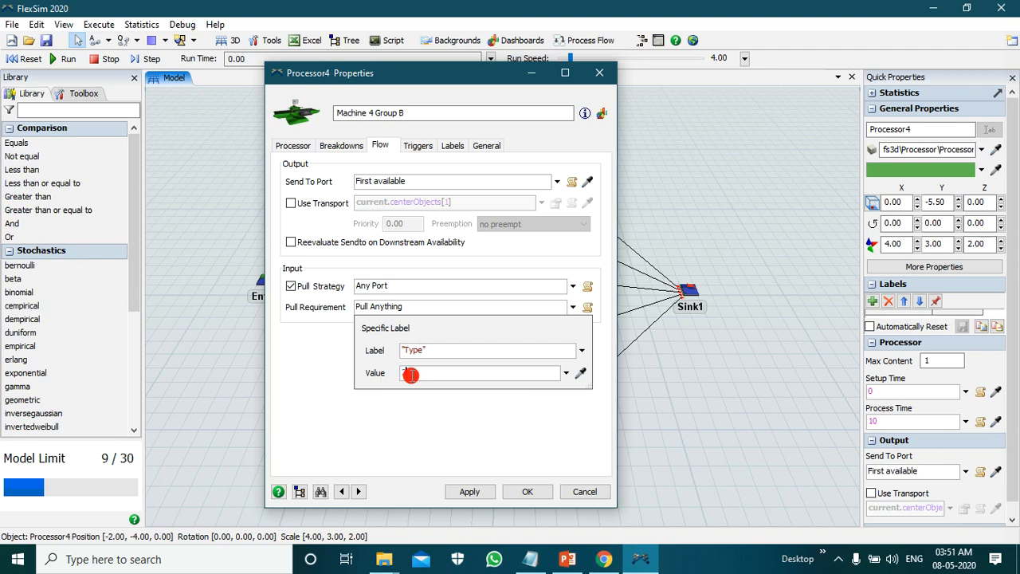
pyautogui.click(458, 406)
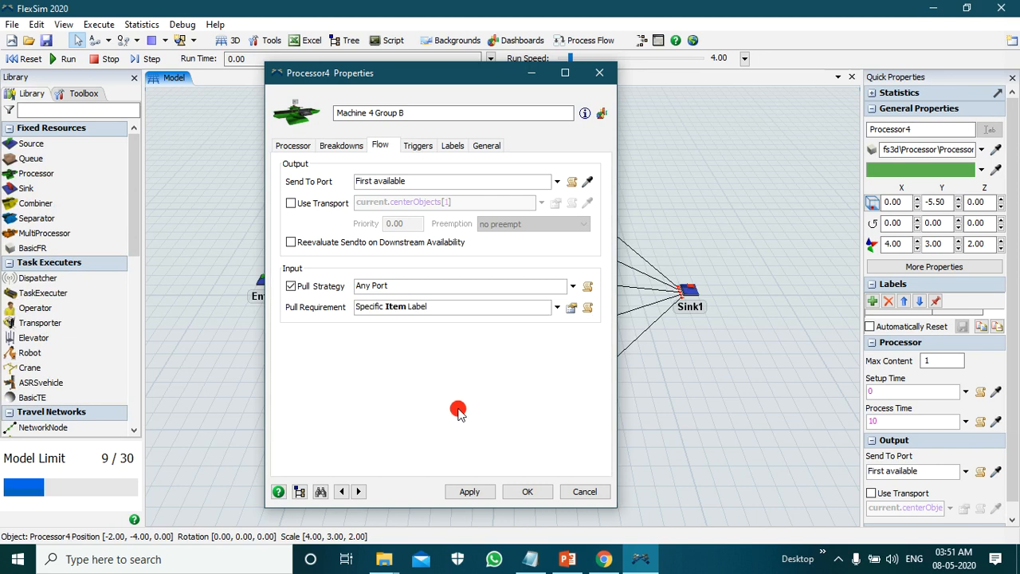
pyautogui.click(571, 309)
pyautogui.click(470, 492)
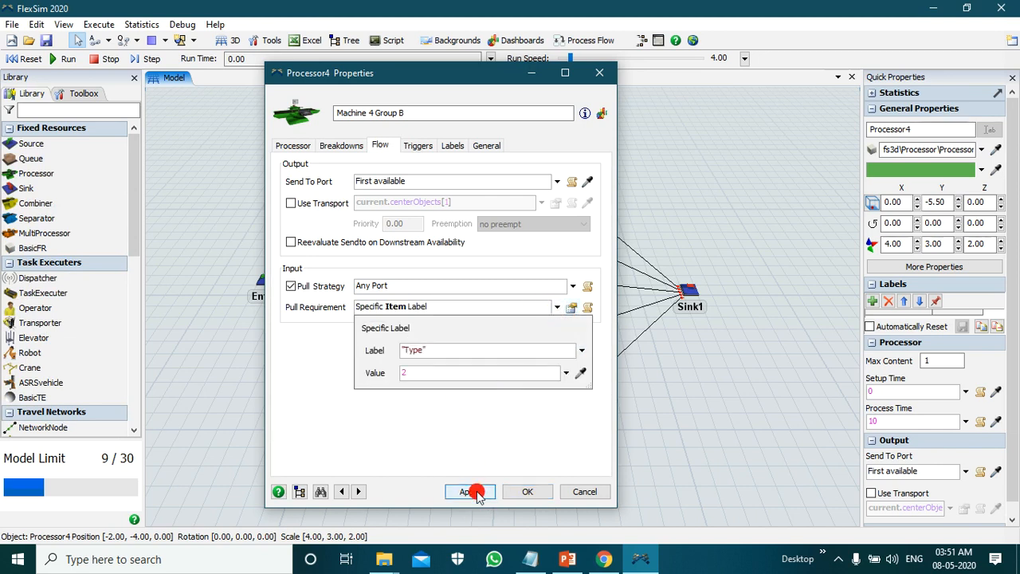
pyautogui.click(522, 492)
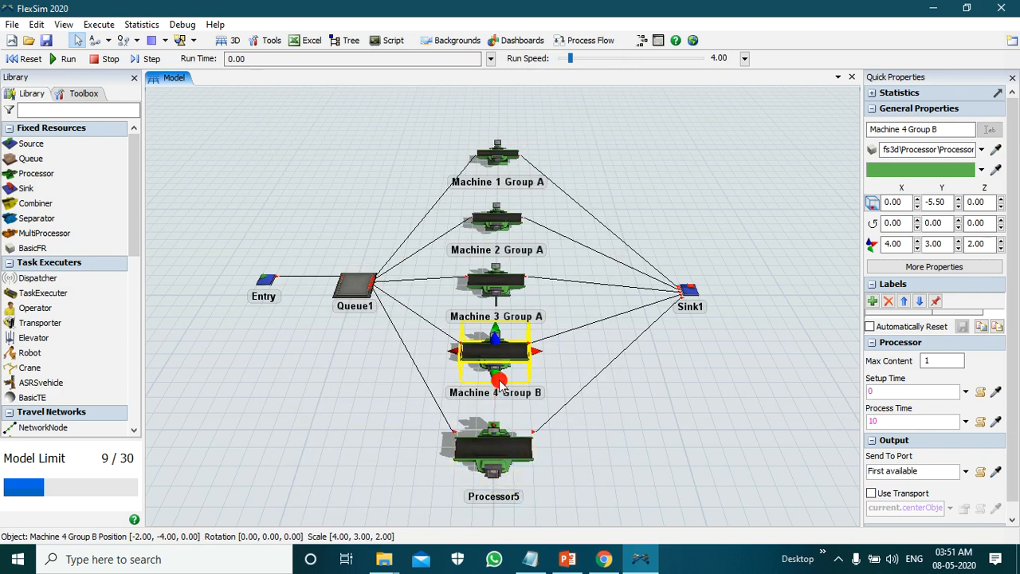
# Step: Open the properties of Processor5 and rename the processor as Machine 5 Group B
pyautogui.doubleClick(502, 451)
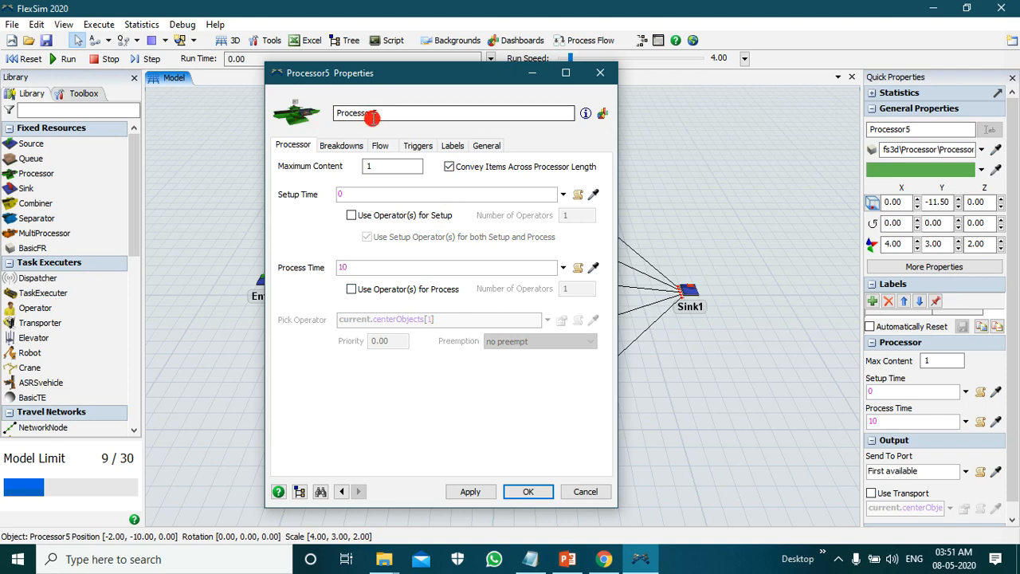
pyautogui.moveTo(382, 115); pyautogui.dragTo(333, 117)
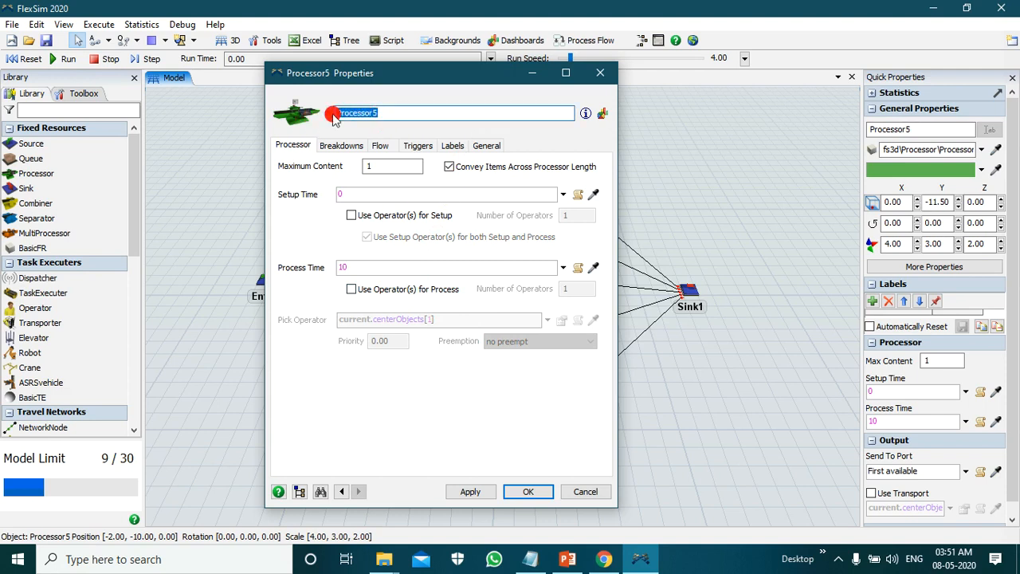
pyautogui.write('Machi')
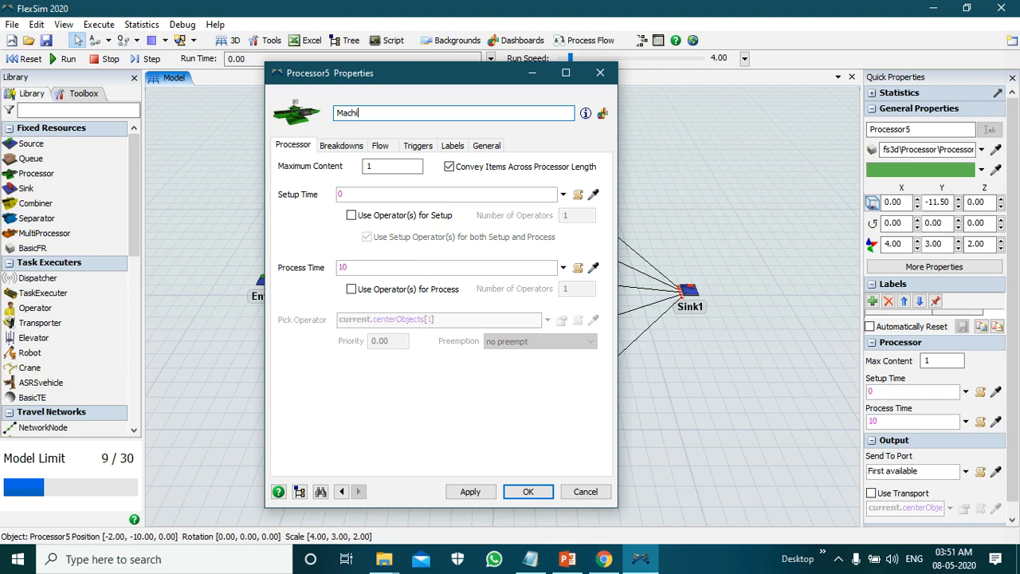
pyautogui.write('ne 5 Group B')
pyautogui.click(333, 114)
# Step: Enable pull input on Machine 5 Group B with a Specific Label requirement of Type equal to 2, and accept the properties
pyautogui.click(386, 145)
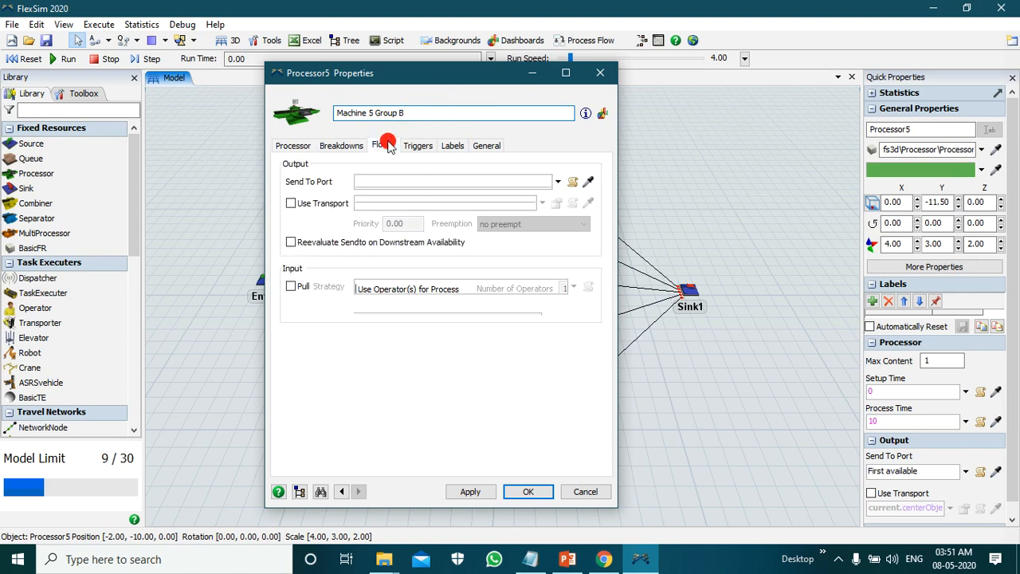
pyautogui.click(295, 288)
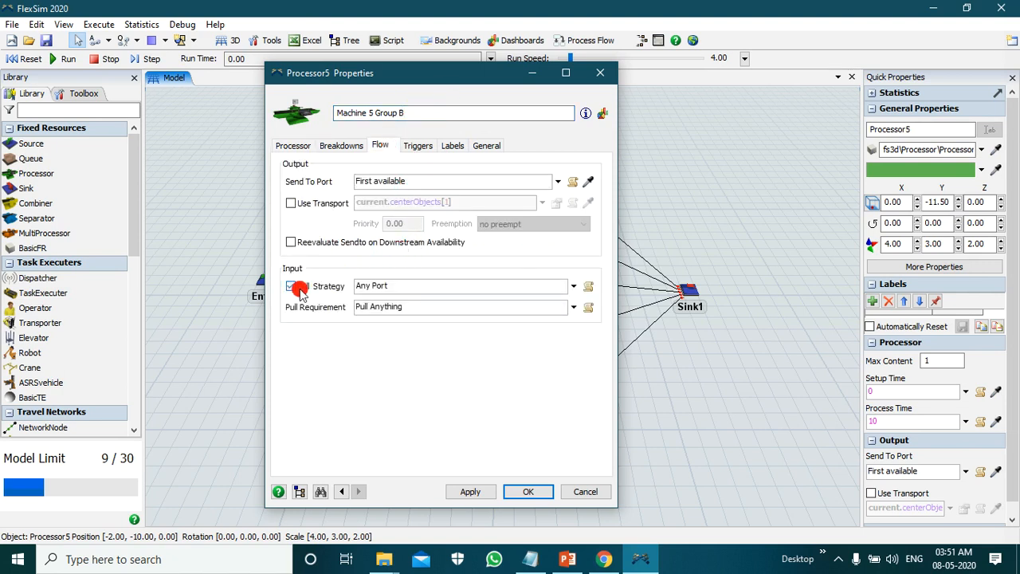
pyautogui.click(574, 308)
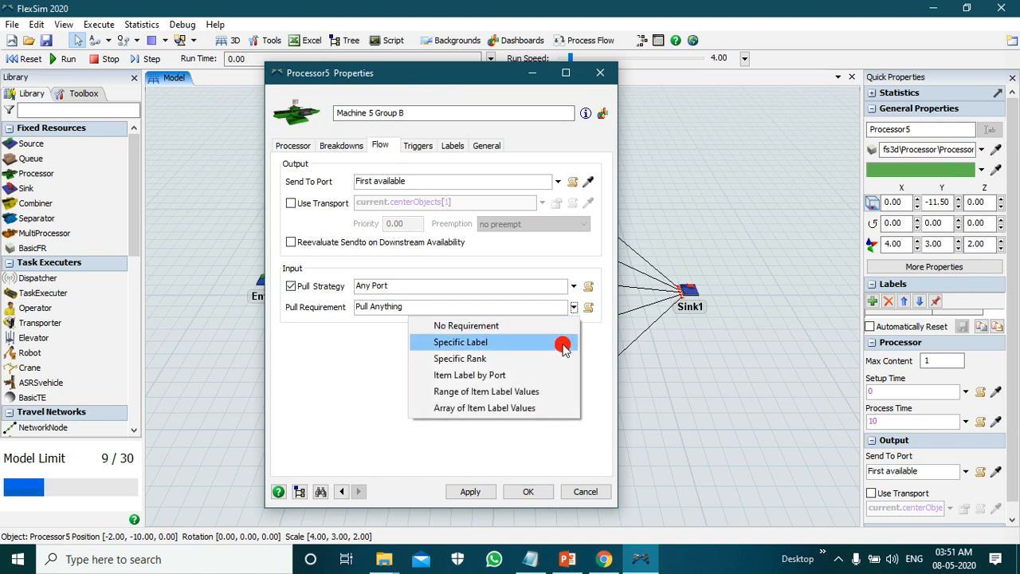
pyautogui.click(562, 342)
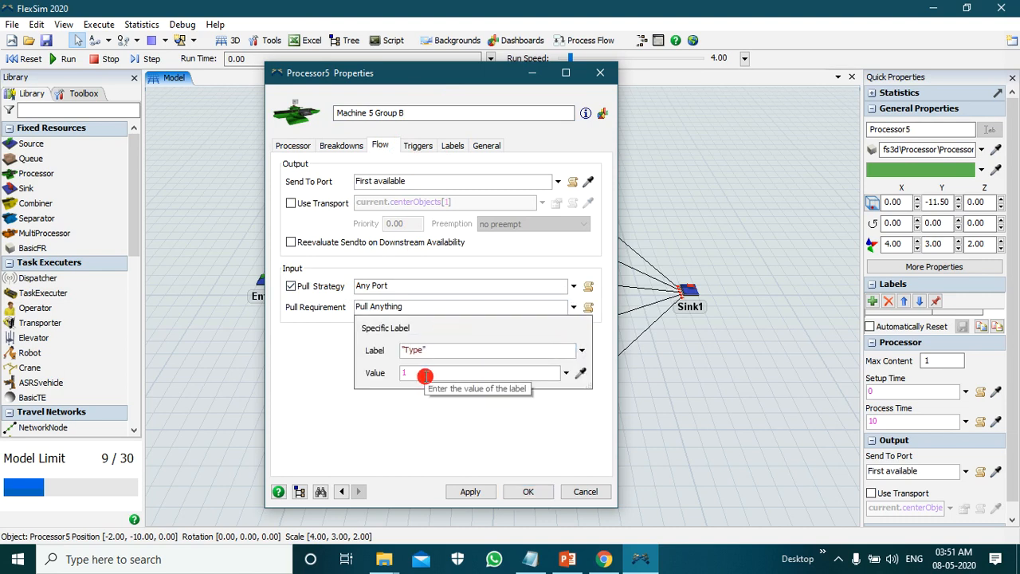
pyautogui.moveTo(425, 376); pyautogui.dragTo(378, 377)
pyautogui.click(379, 377)
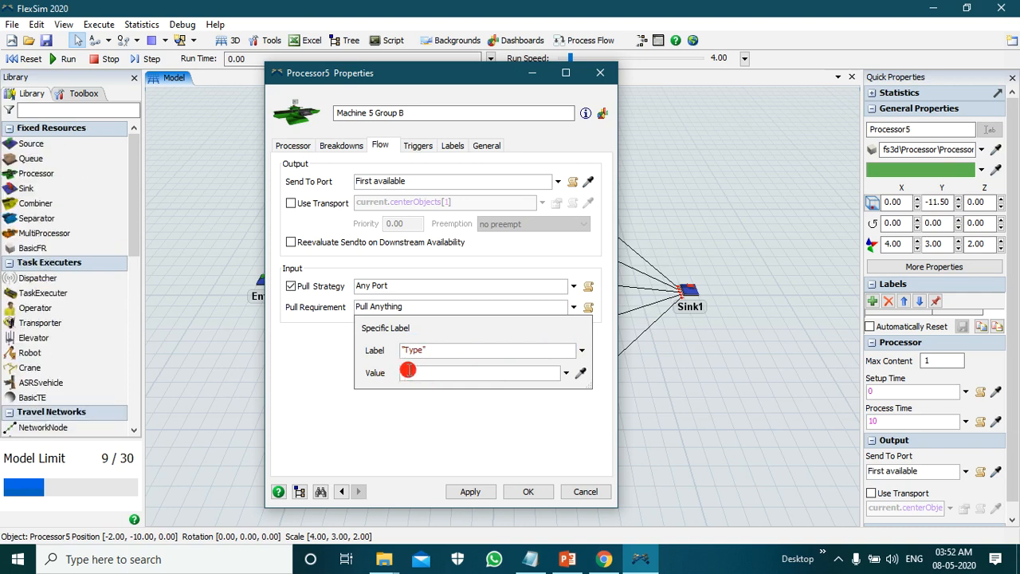
pyautogui.click(409, 370)
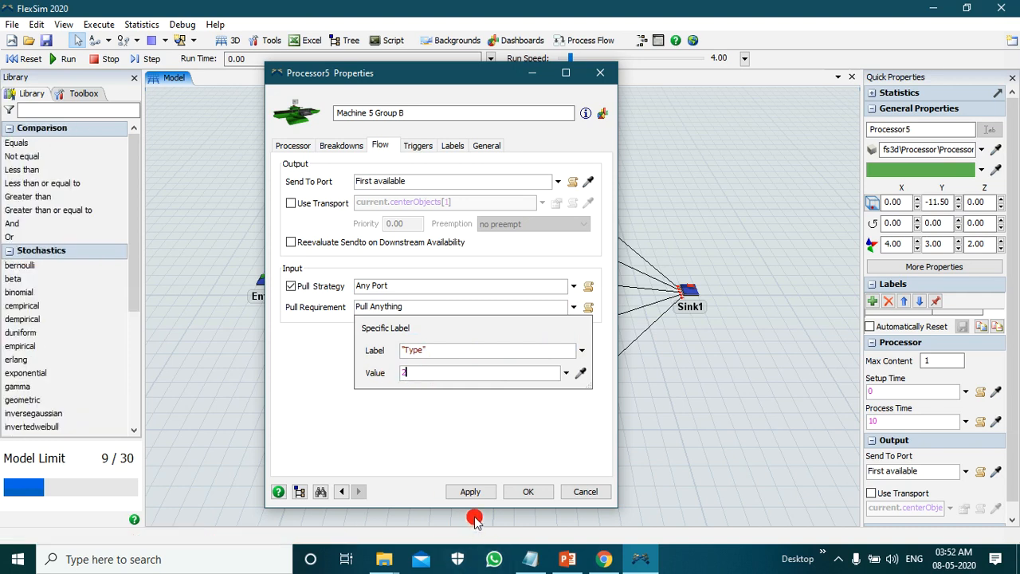
pyautogui.click(469, 491)
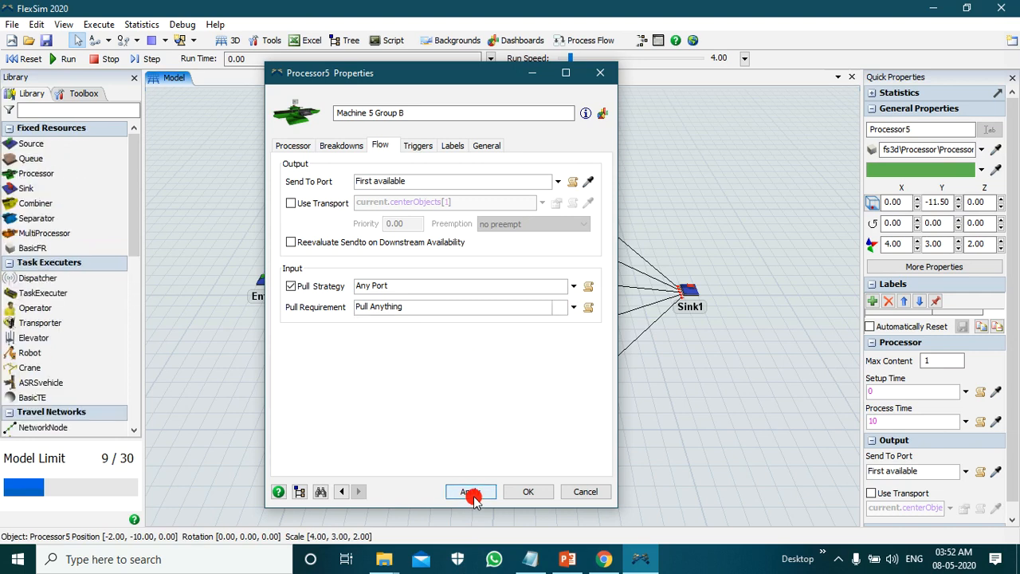
pyautogui.click(528, 492)
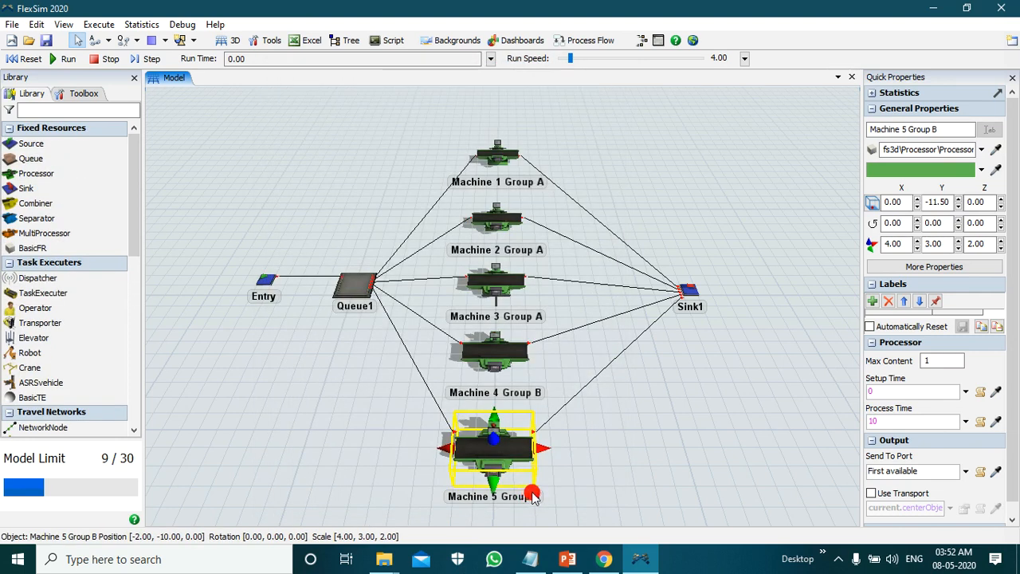
pyautogui.click(625, 450)
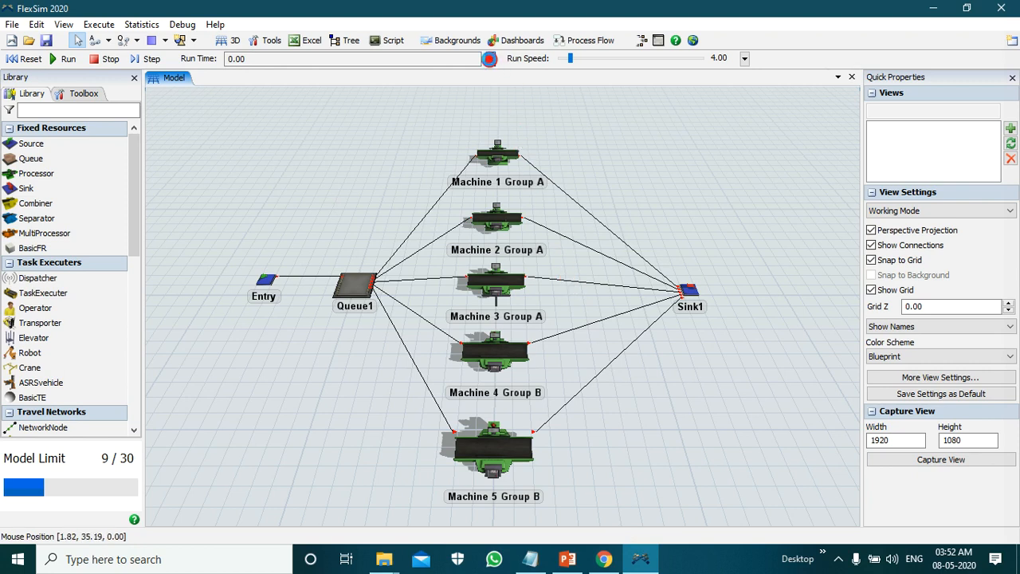
# Step: Enable a stop time for the simulation run and set it to 2880 minutes
pyautogui.click(491, 58)
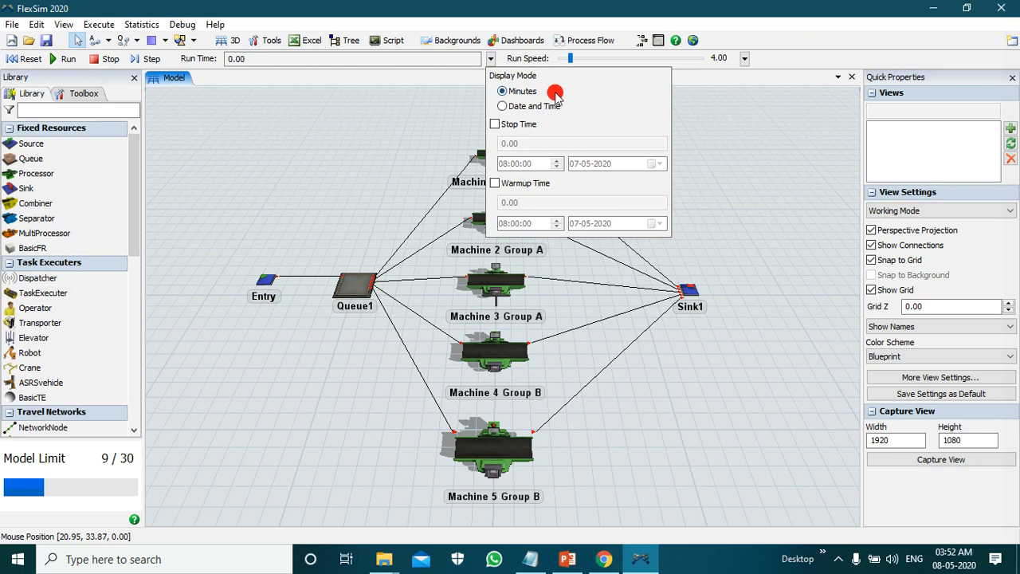
pyautogui.click(433, 95)
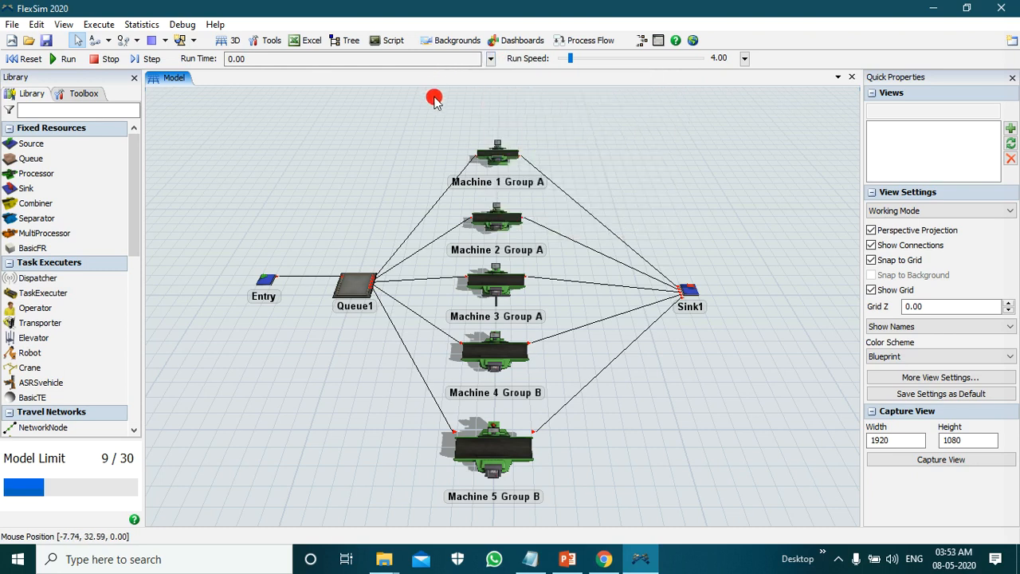
pyautogui.click(492, 58)
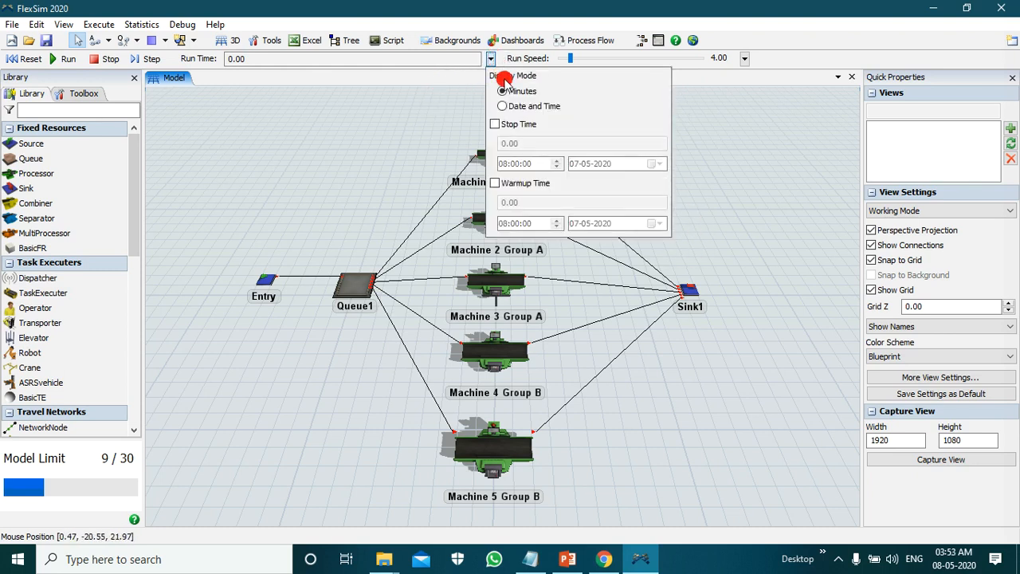
pyautogui.click(495, 126)
pyautogui.doubleClick(529, 145)
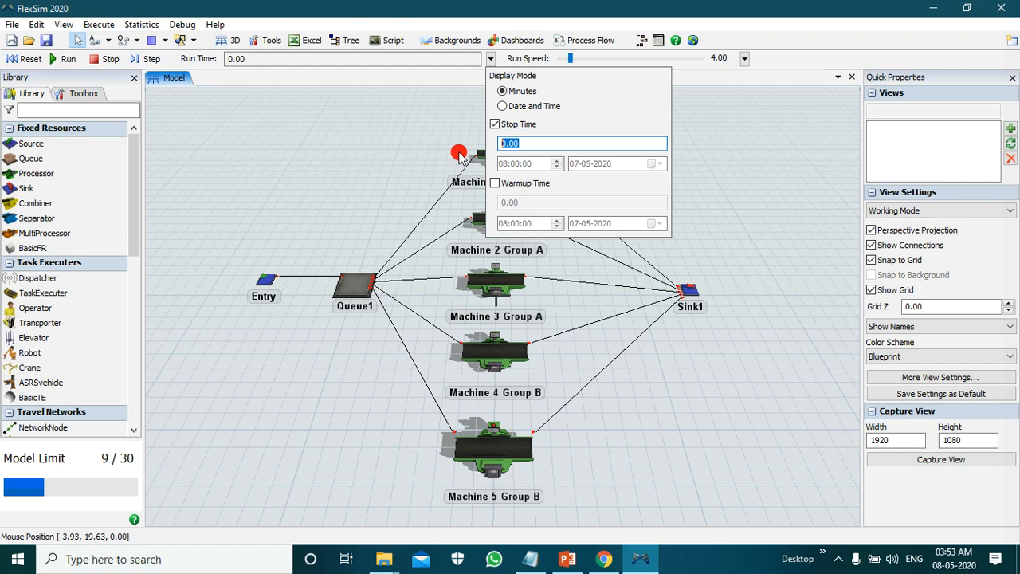
pyautogui.write('2880')
pyautogui.click(459, 154)
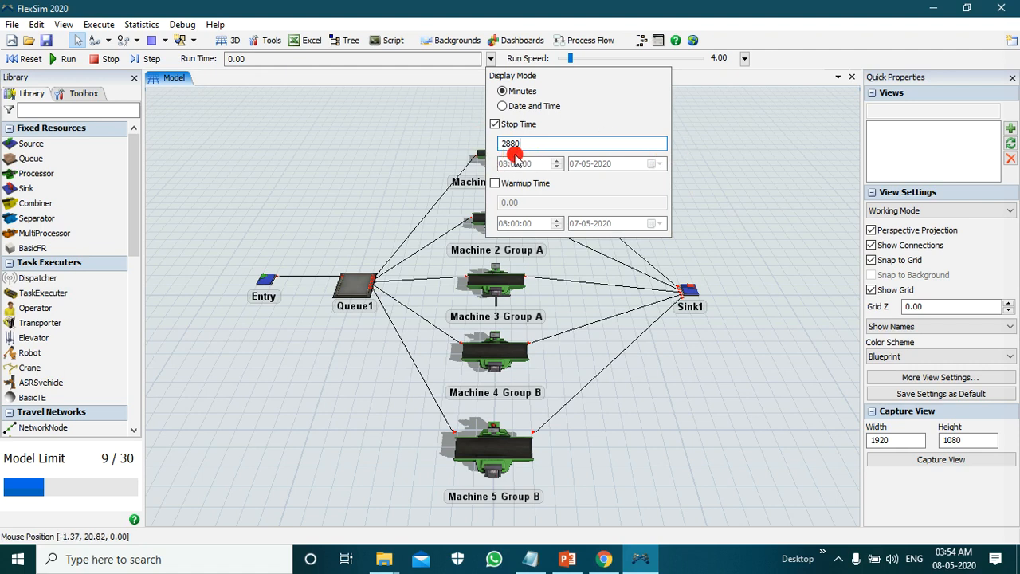
pyautogui.click(769, 179)
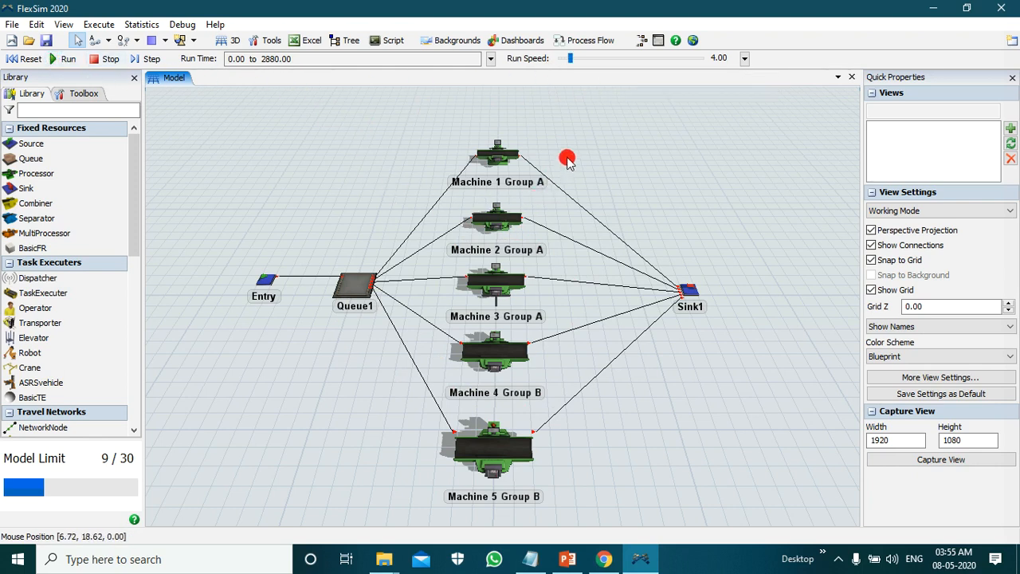
# Step: Run the model and raise the run speed to about 168 to watch items flow through the machines
pyautogui.click(58, 67)
pyautogui.click(180, 138)
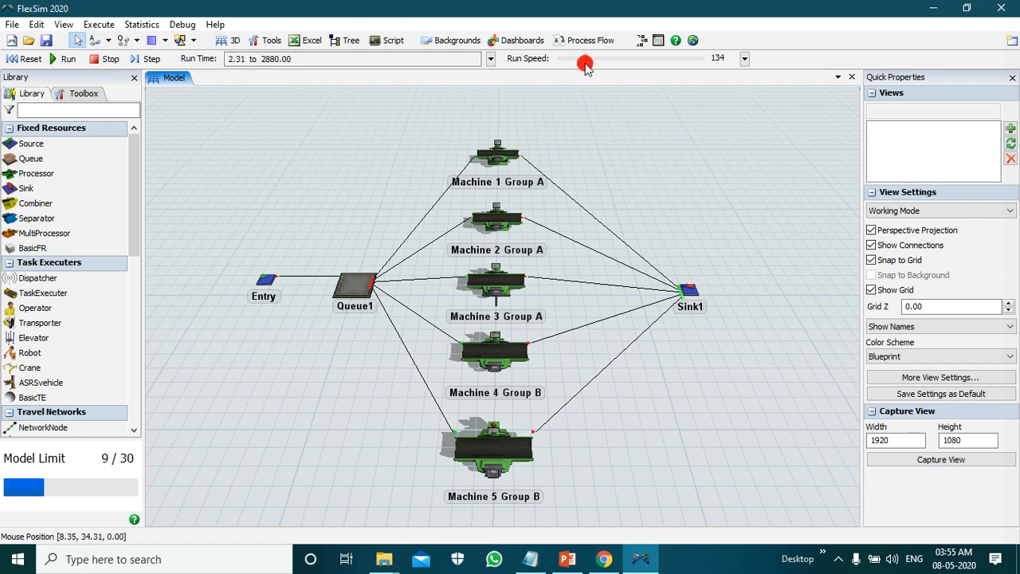
pyautogui.moveTo(591, 70); pyautogui.dragTo(584, 70)
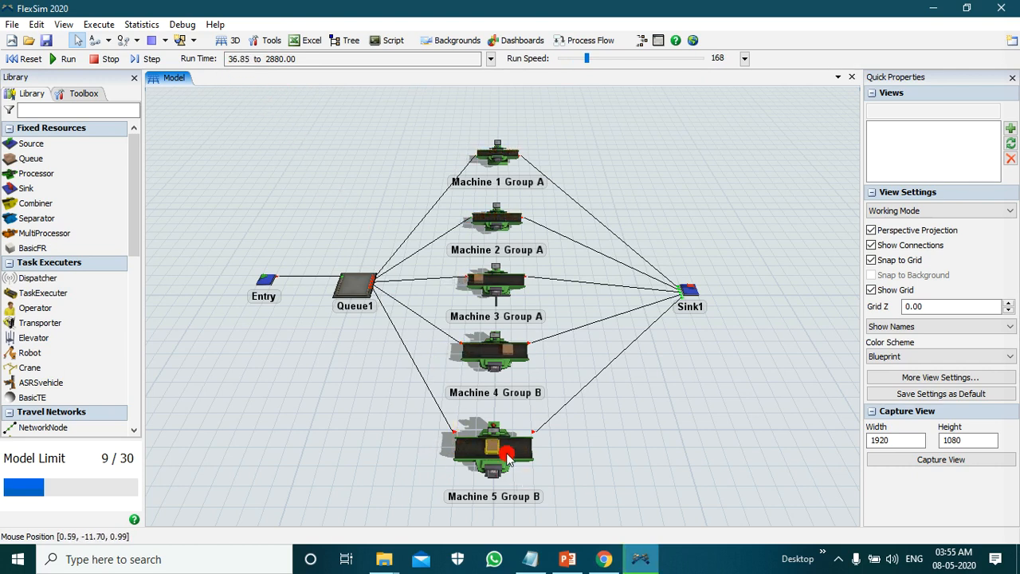
pyautogui.scroll(4, 514, 477)
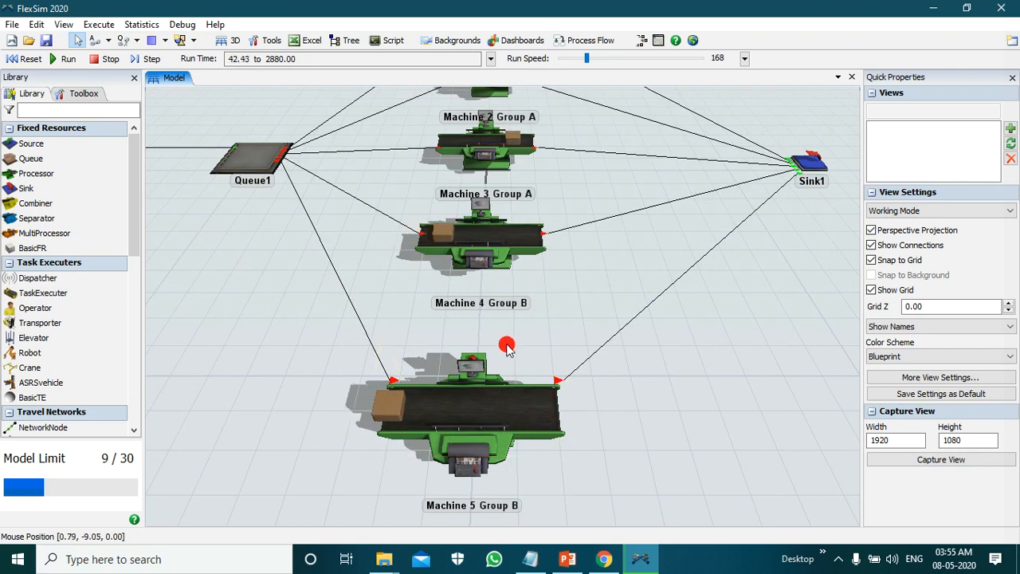
pyautogui.scroll(2, 493, 312)
pyautogui.scroll(-5, 482, 307)
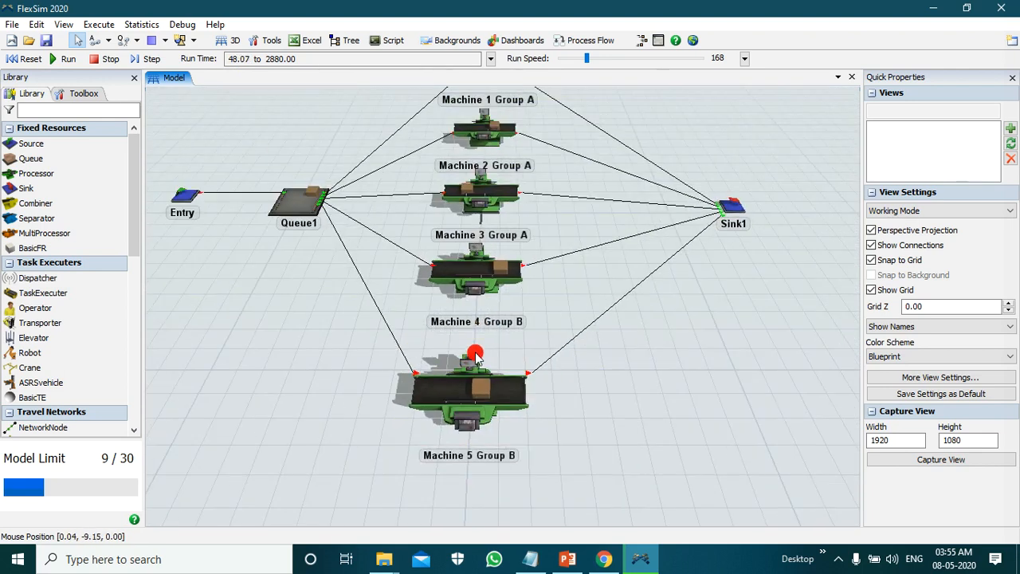
# Step: Examine the running model up close and as a whole to follow items from Queue1 through the five machines to Sink1
pyautogui.scroll(-3, 671, 201)
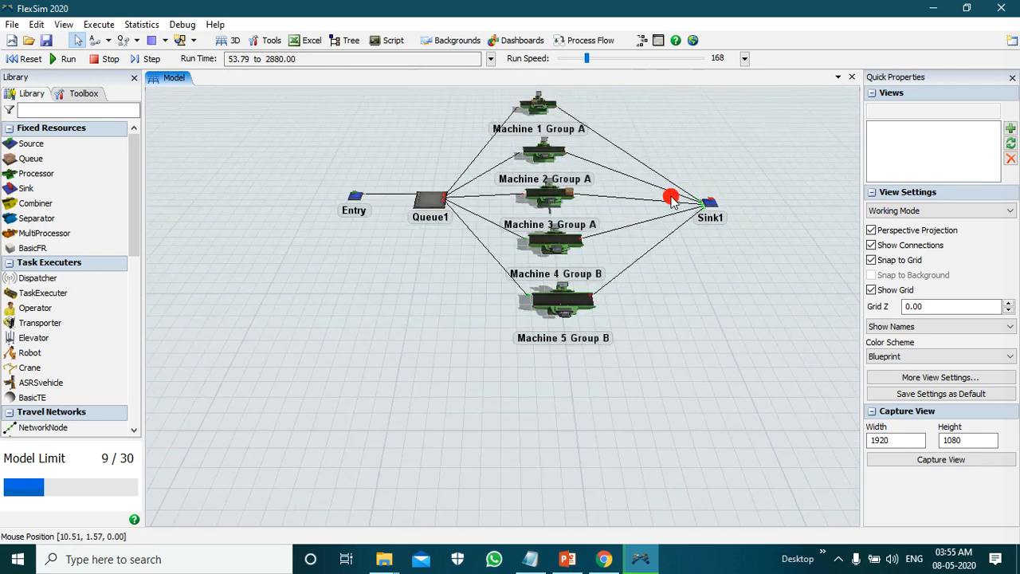
pyautogui.scroll(-2, 193, 349)
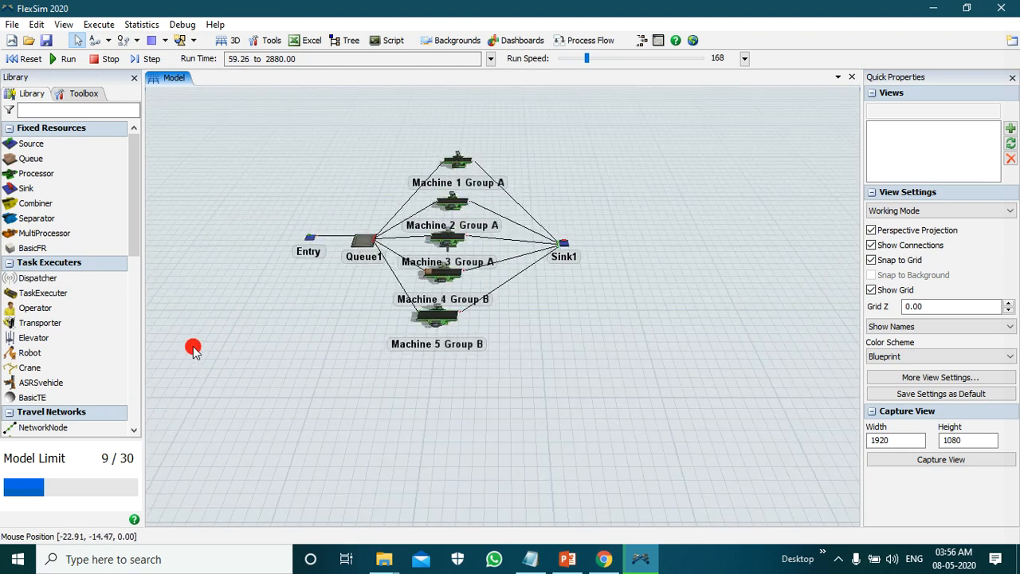
pyautogui.scroll(5, 339, 200)
pyautogui.scroll(3, 626, 142)
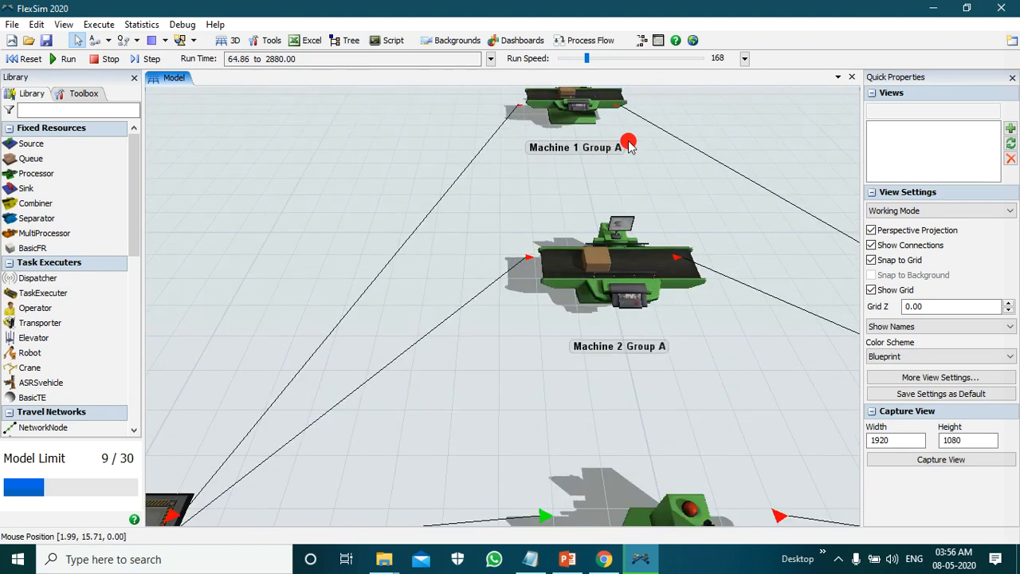
pyautogui.scroll(-3, 644, 207)
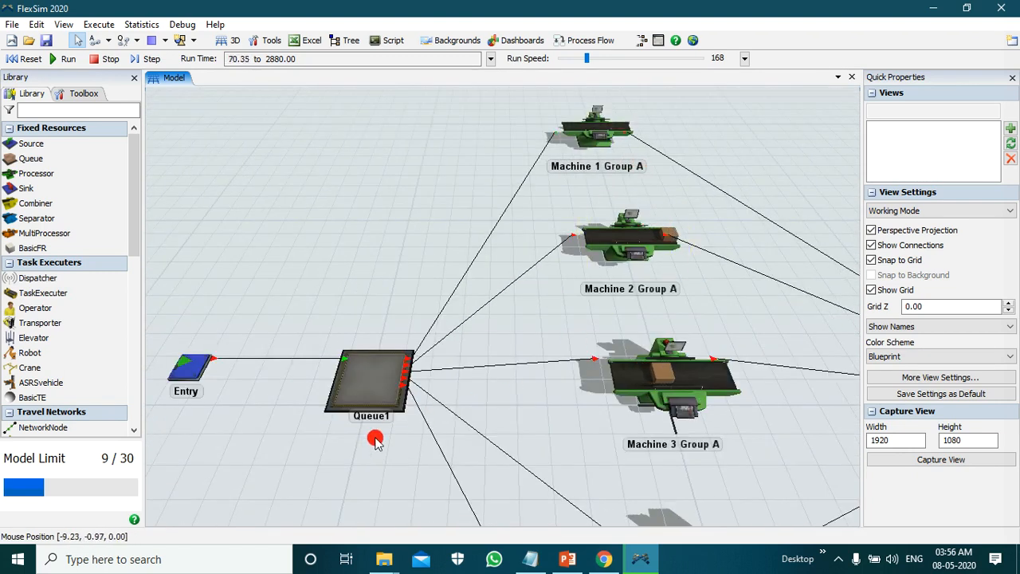
pyautogui.scroll(-2, 376, 410)
pyautogui.click(586, 402)
pyautogui.scroll(-2, 671, 307)
pyautogui.scroll(-2, 741, 367)
pyautogui.scroll(-2, 271, 239)
pyautogui.scroll(4, 478, 361)
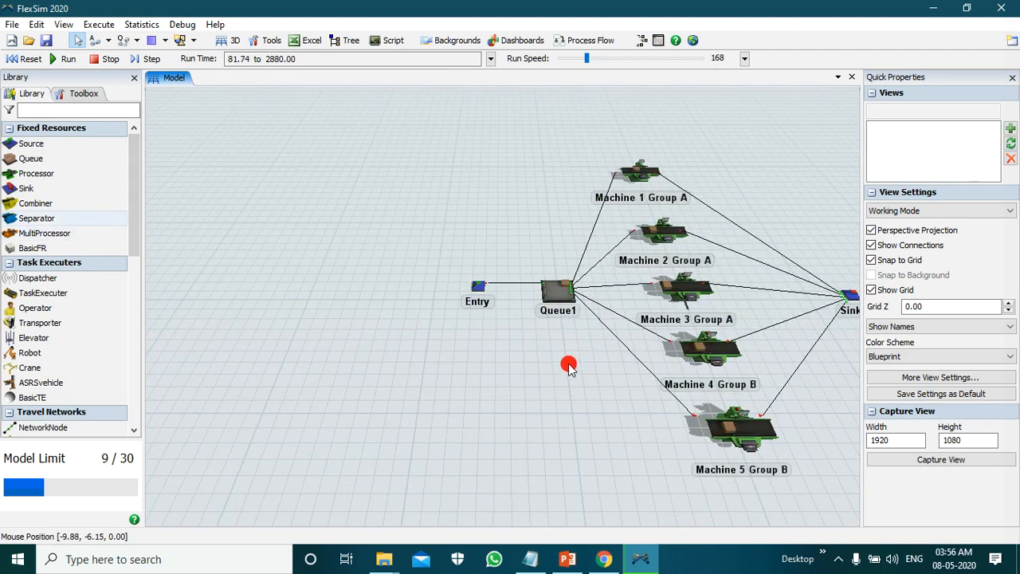
pyautogui.scroll(-2, 333, 339)
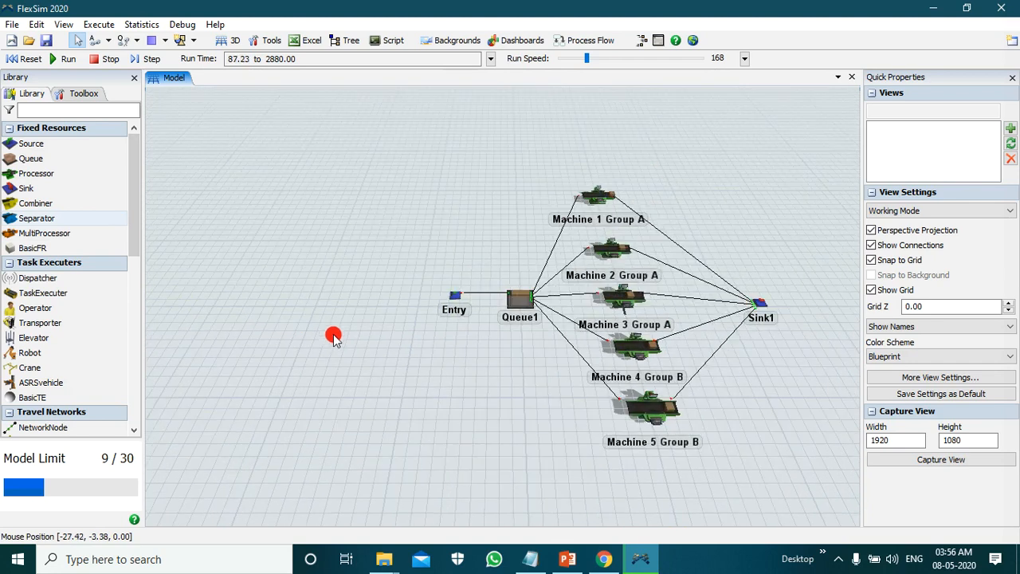
pyautogui.scroll(2, 740, 424)
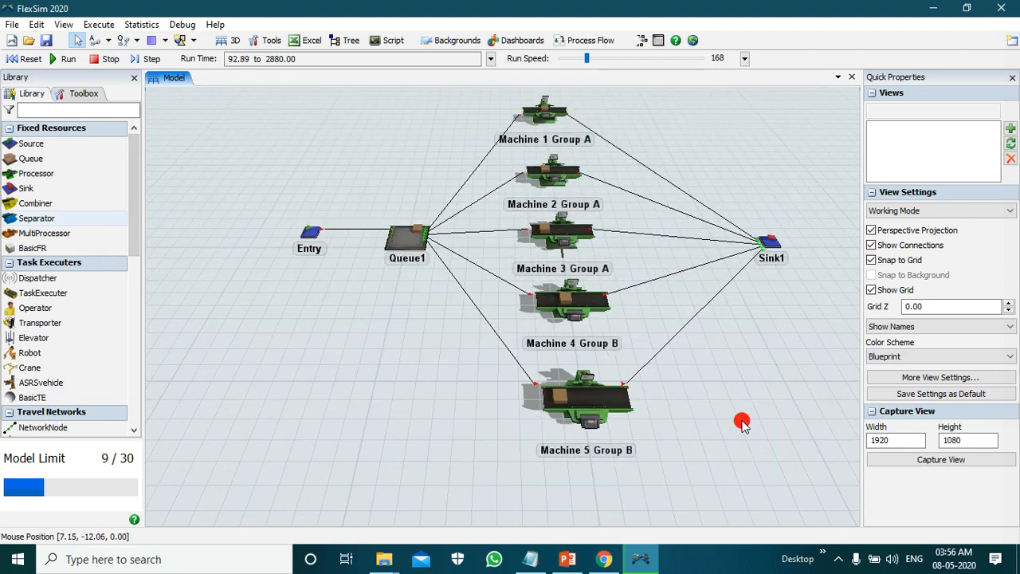
pyautogui.scroll(2, 800, 209)
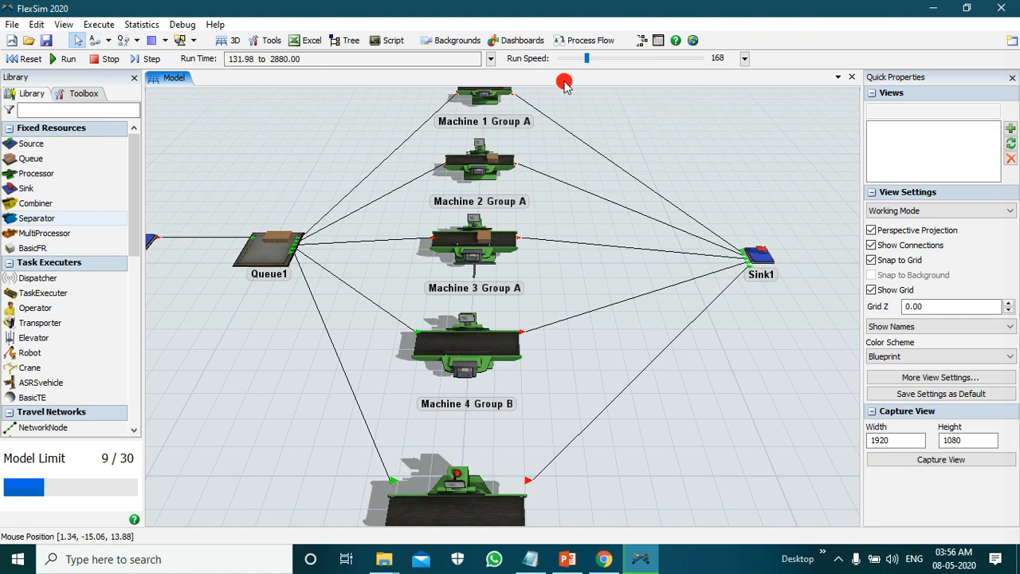
# Step: Vary the run speed and raise it to about 12624 to complete the 2880-minute simulation
pyautogui.moveTo(588, 64); pyautogui.dragTo(608, 63)
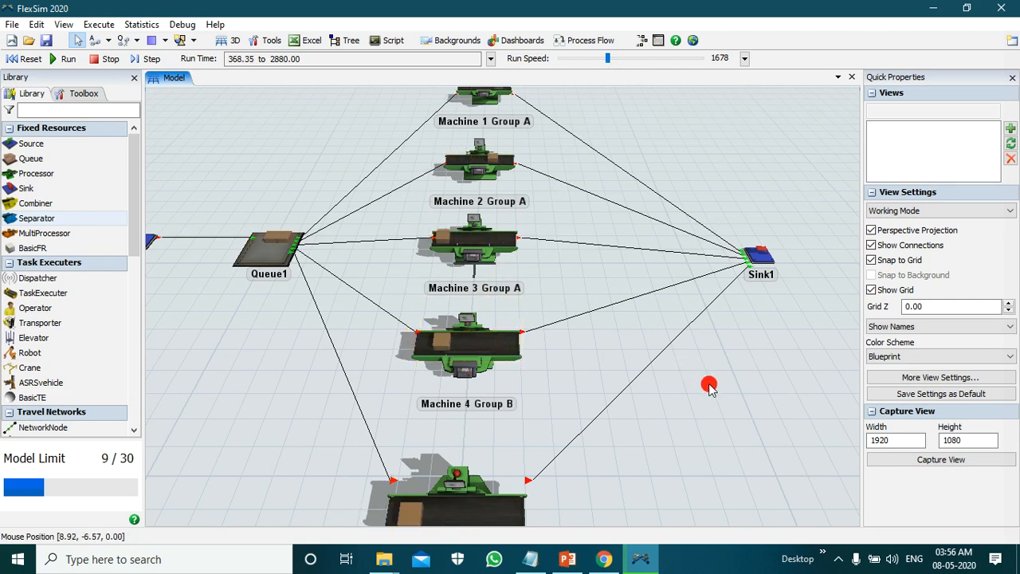
pyautogui.scroll(-2, 642, 346)
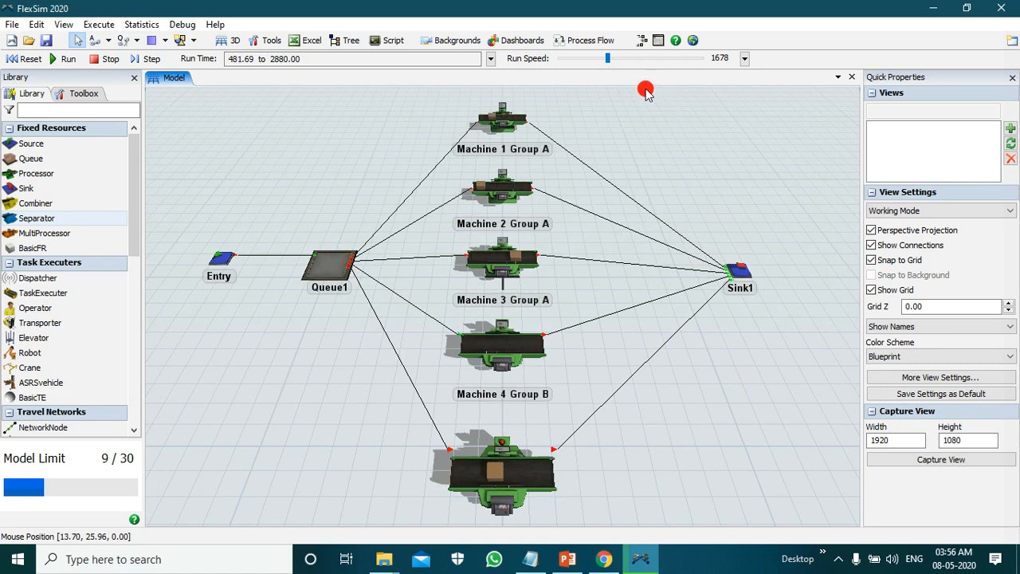
pyautogui.moveTo(607, 60); pyautogui.dragTo(624, 70)
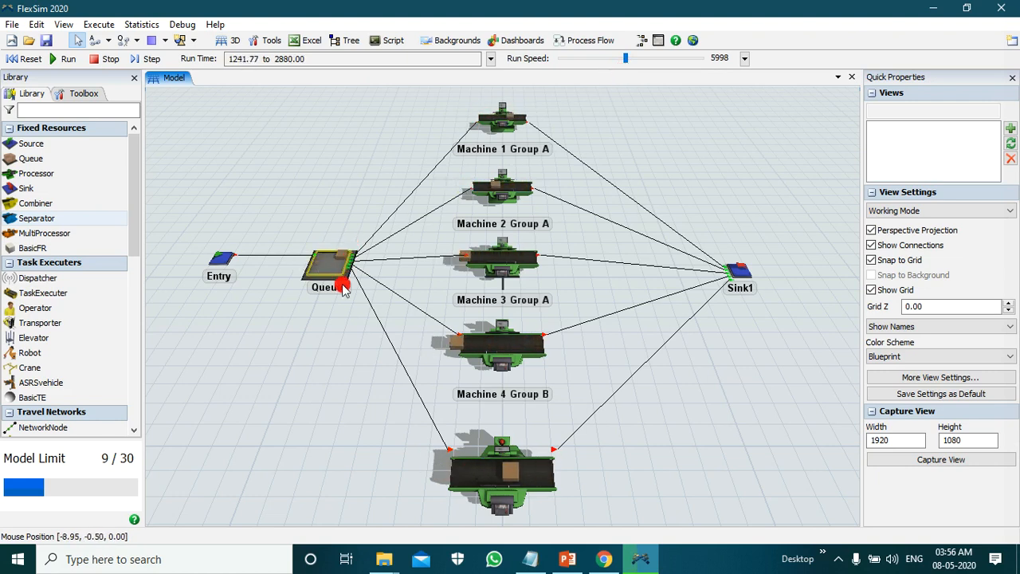
pyautogui.moveTo(604, 63); pyautogui.dragTo(577, 61)
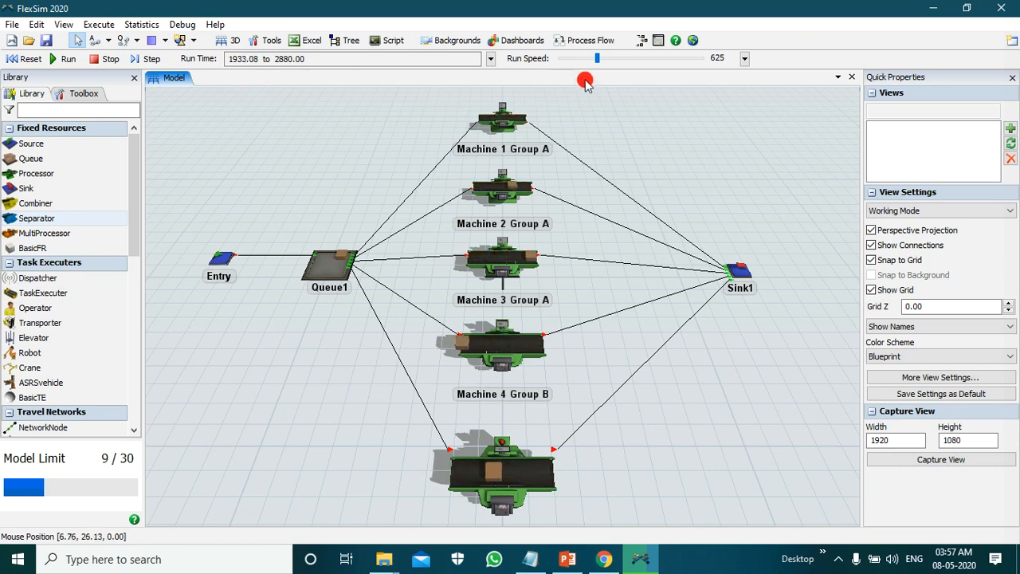
pyautogui.moveTo(604, 68); pyautogui.dragTo(655, 66)
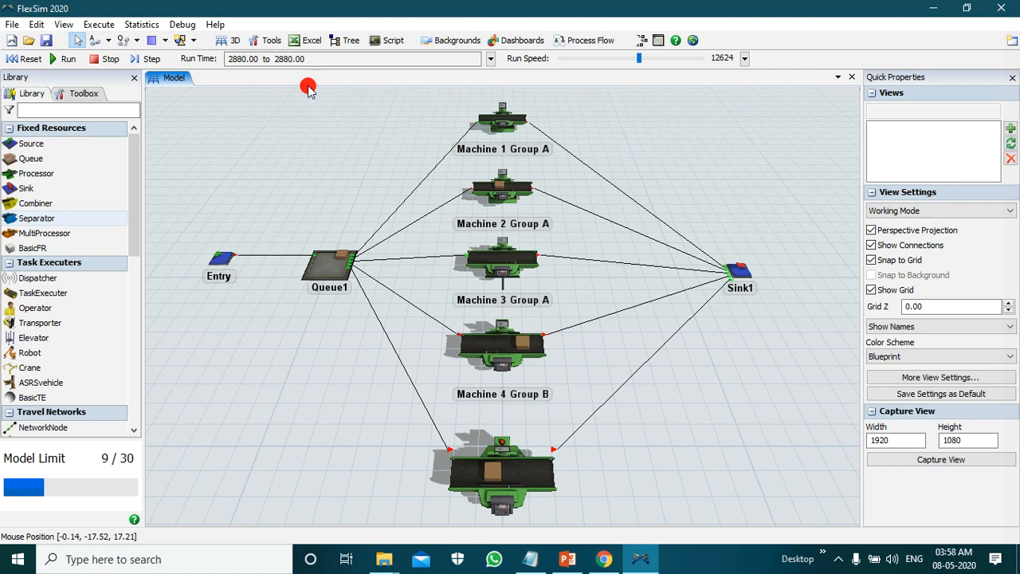
# Step: Inspect the throughput statistics of Entry, Machine 1 Group A, Queue1 and Sink1, comparing the source's output with the sink's input
pyautogui.click(222, 258)
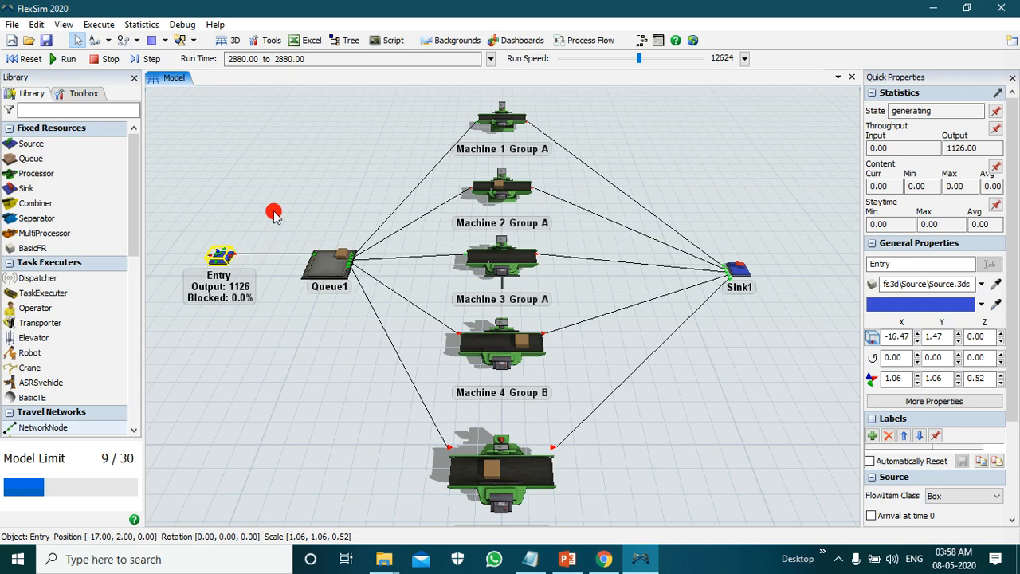
pyautogui.click(501, 120)
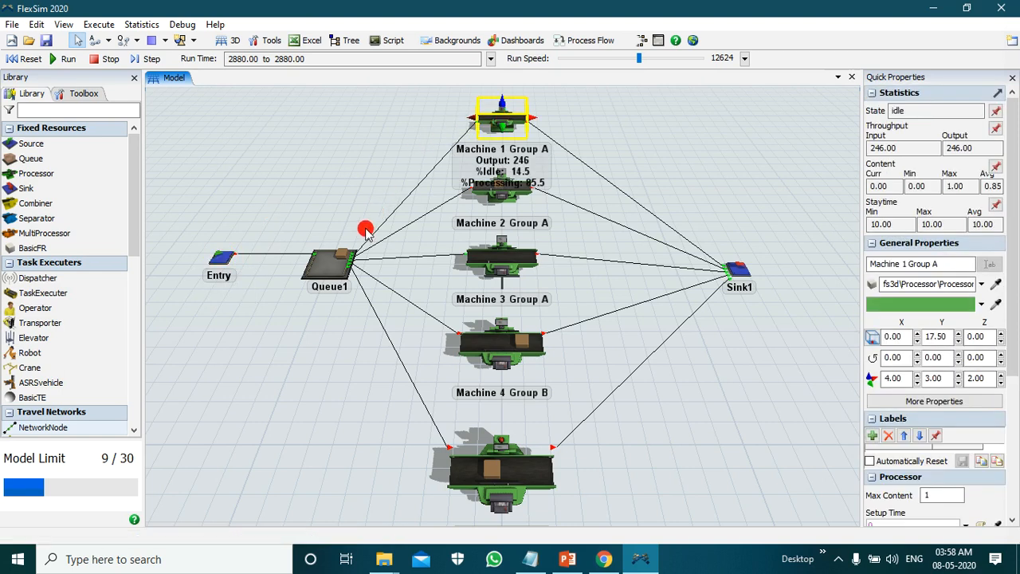
pyautogui.click(223, 261)
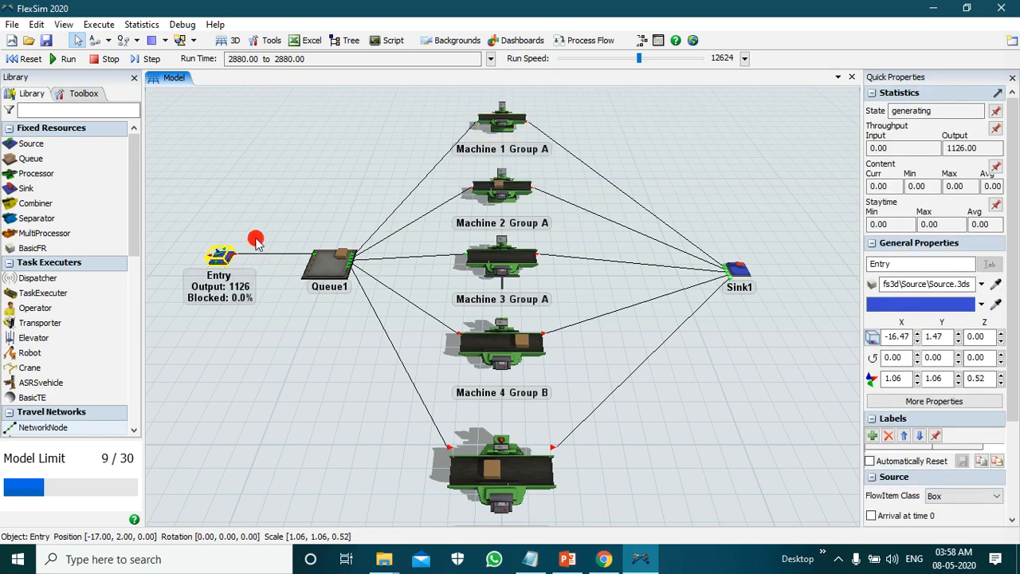
pyautogui.click(316, 263)
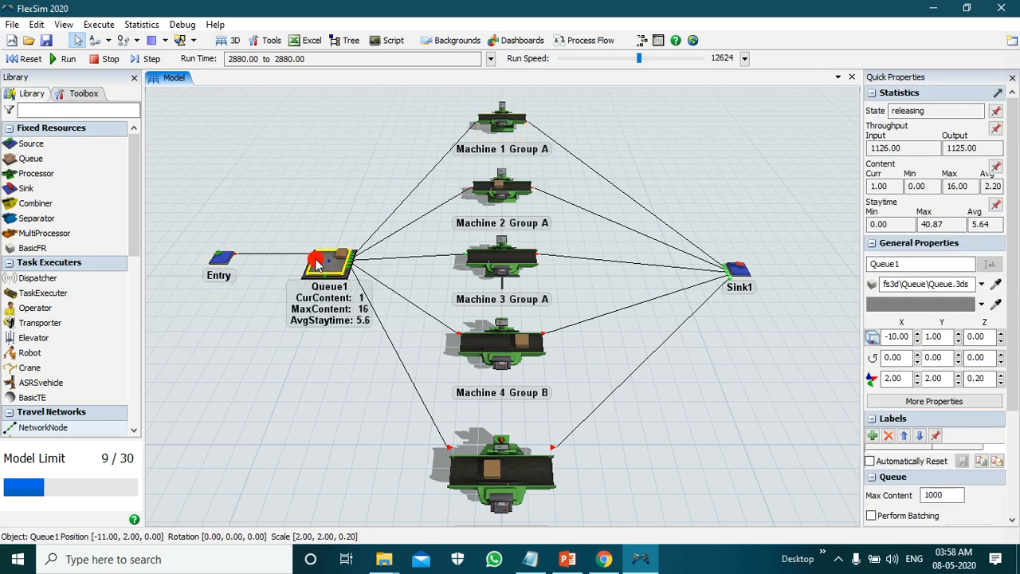
pyautogui.click(230, 259)
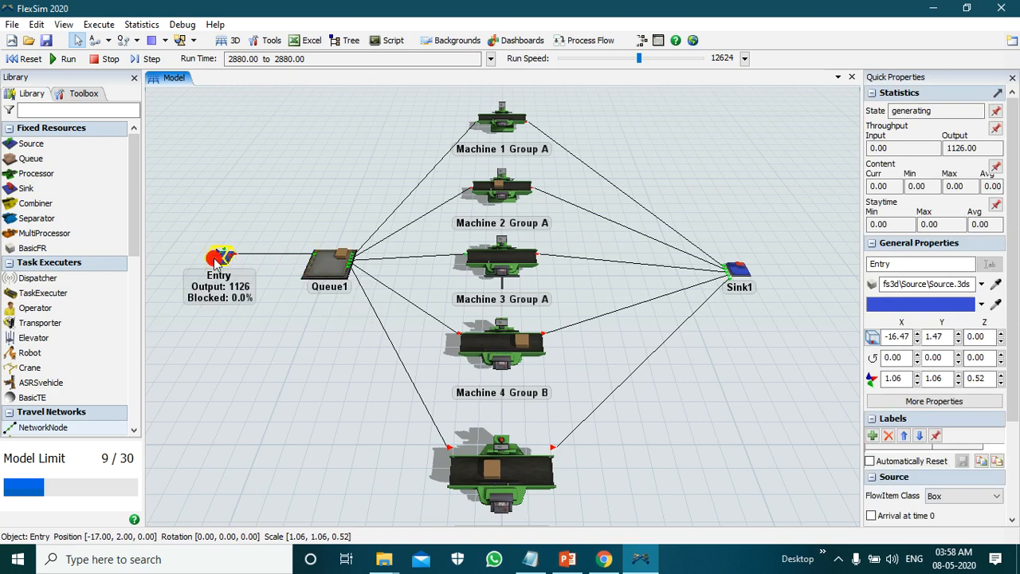
pyautogui.click(737, 275)
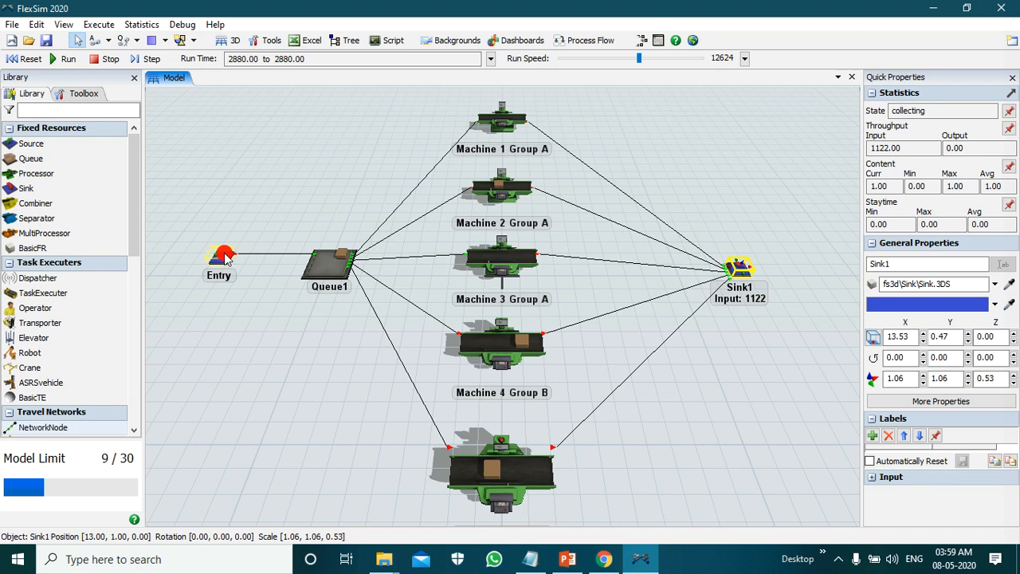
pyautogui.click(226, 257)
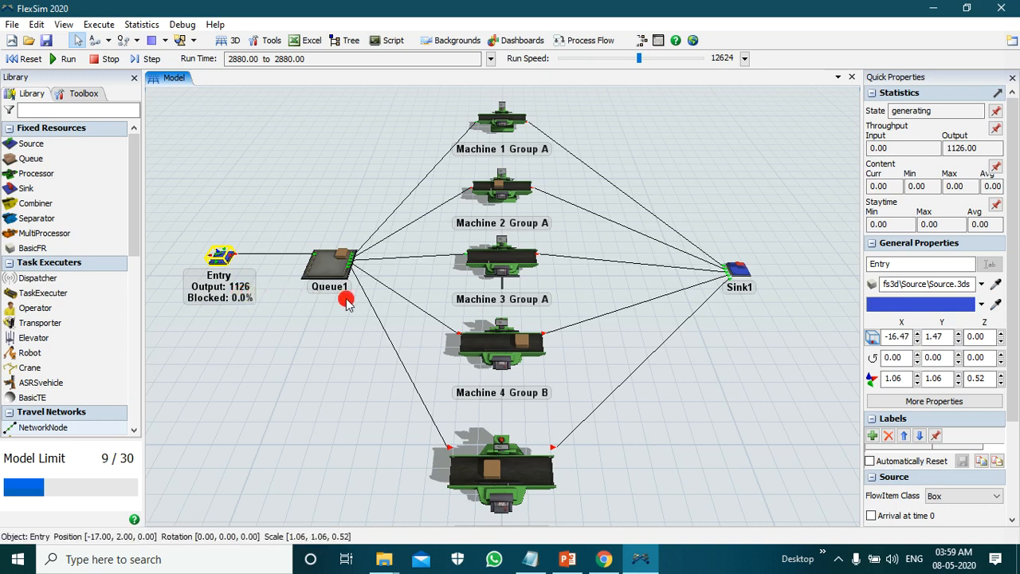
pyautogui.click(740, 270)
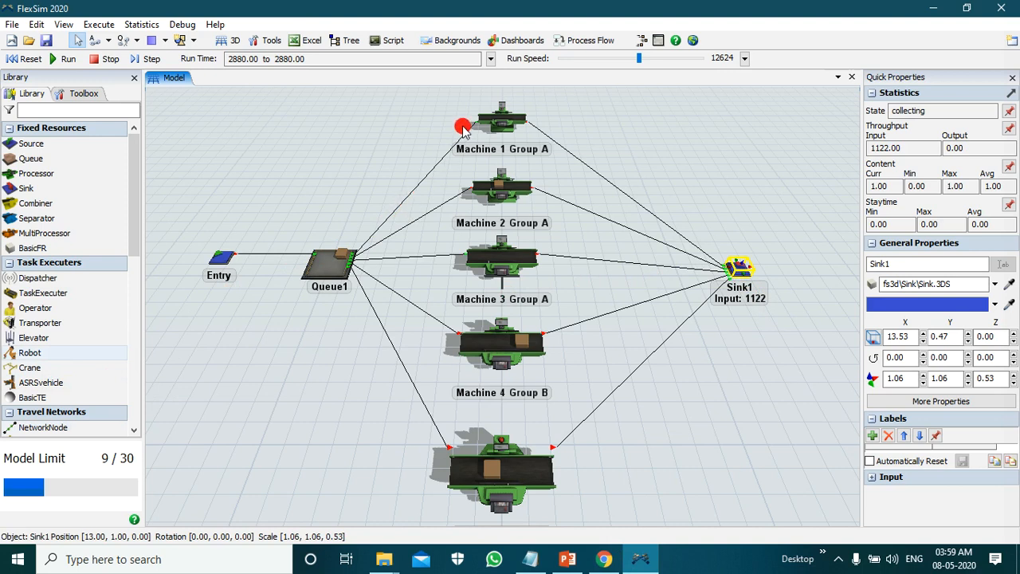
# Step: Add a dashboard to the model and place a WIP table template on it
pyautogui.click(501, 43)
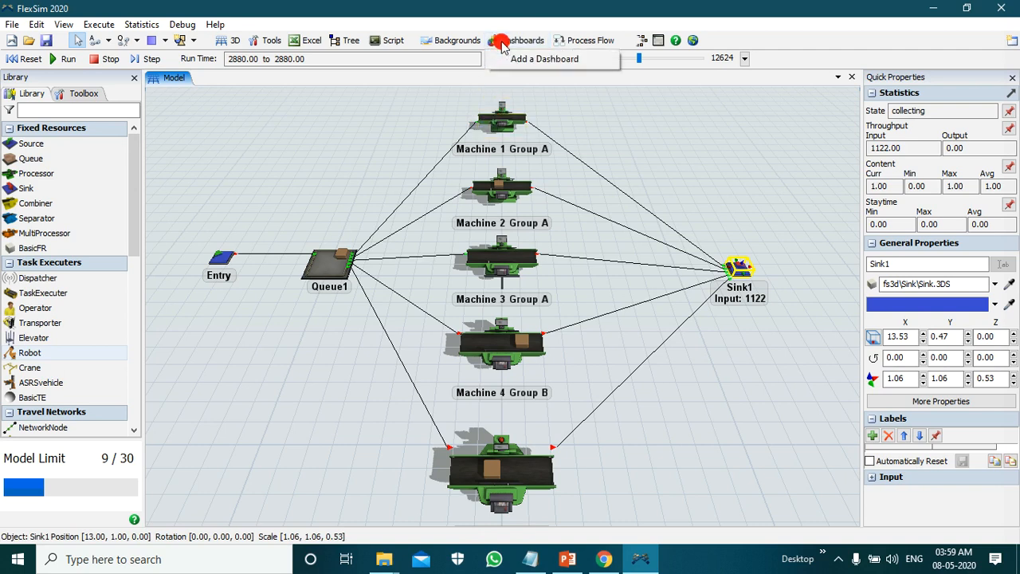
pyautogui.click(546, 59)
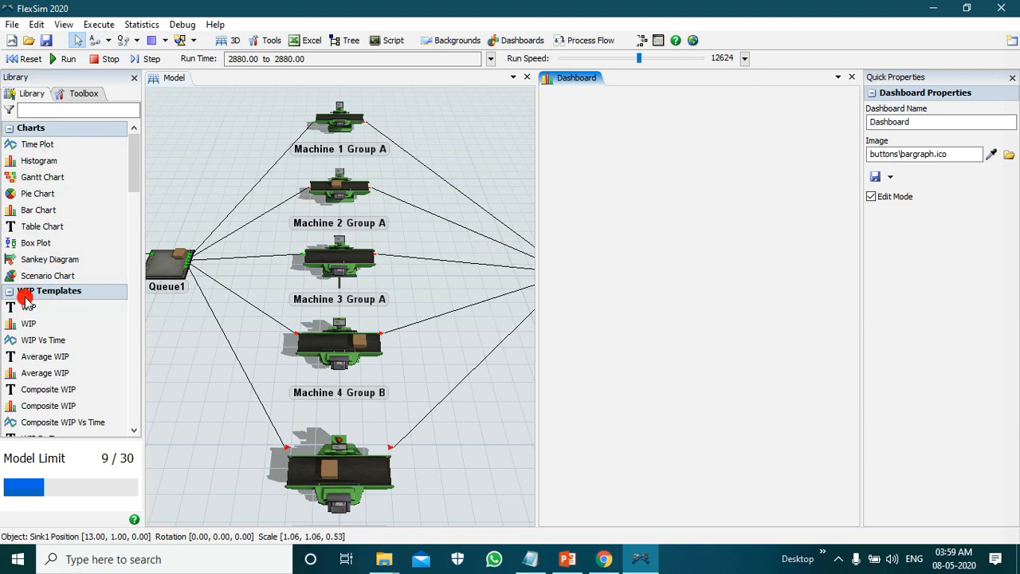
pyautogui.click(66, 311)
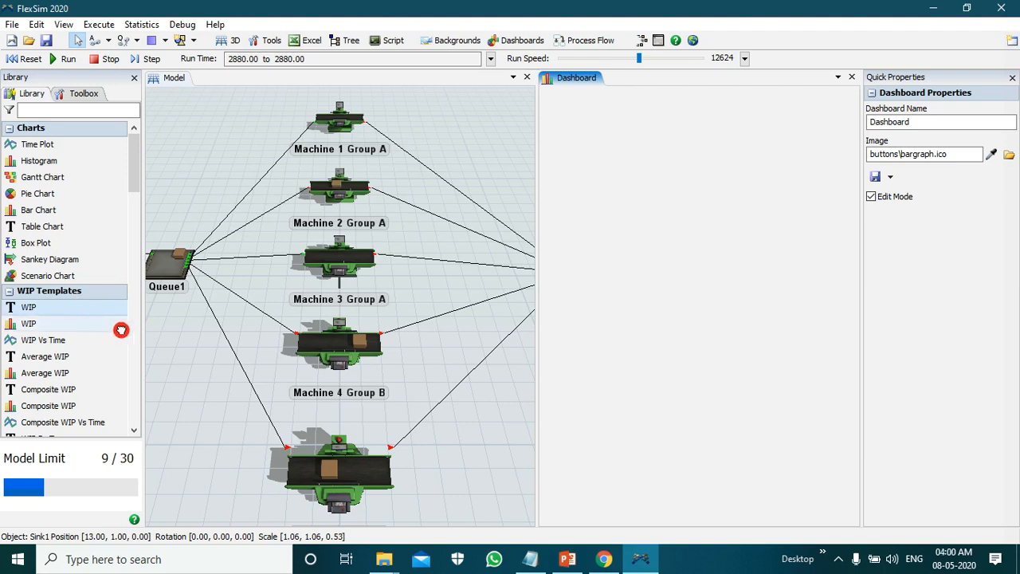
pyautogui.click(623, 183)
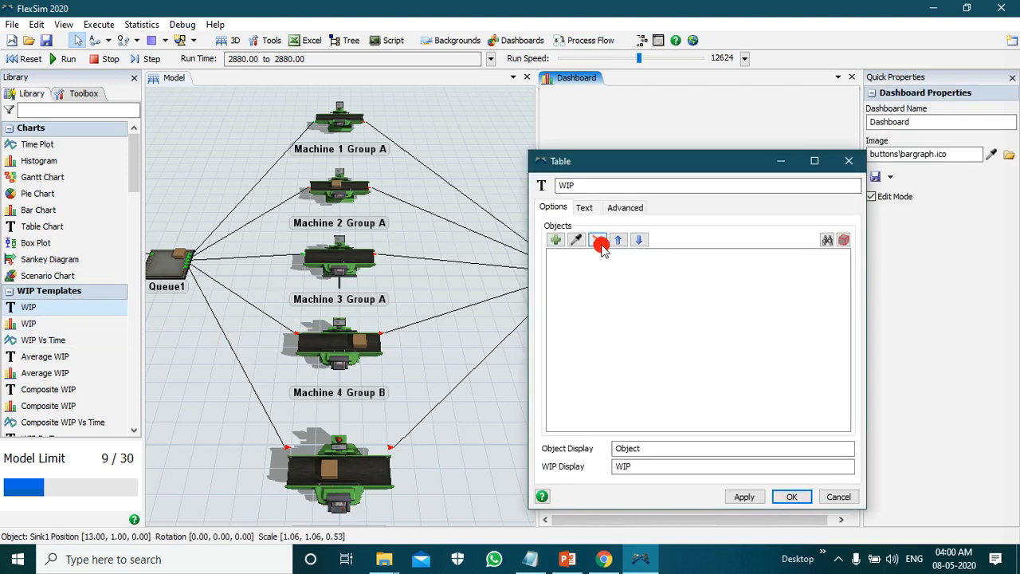
# Step: Add all sources, queues, processors and sinks as the WIP table's objects and accept the table settings
pyautogui.click(556, 240)
pyautogui.click(610, 257)
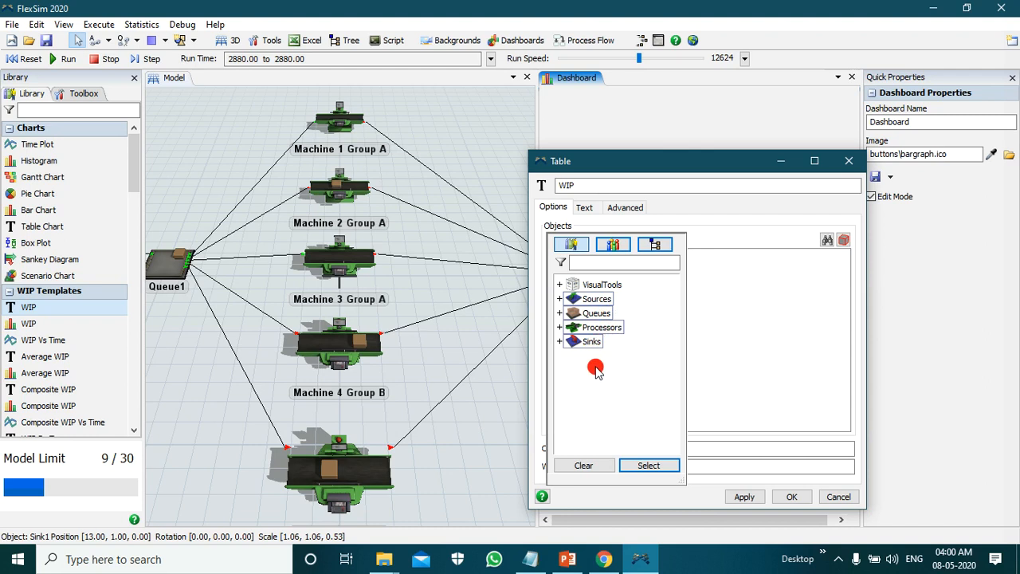
pyautogui.click(641, 467)
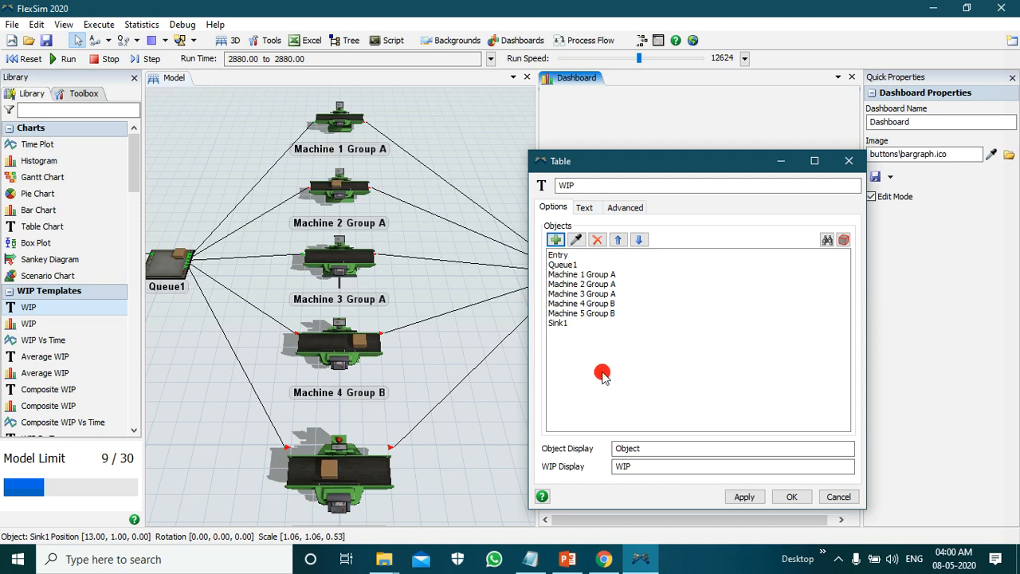
pyautogui.click(744, 496)
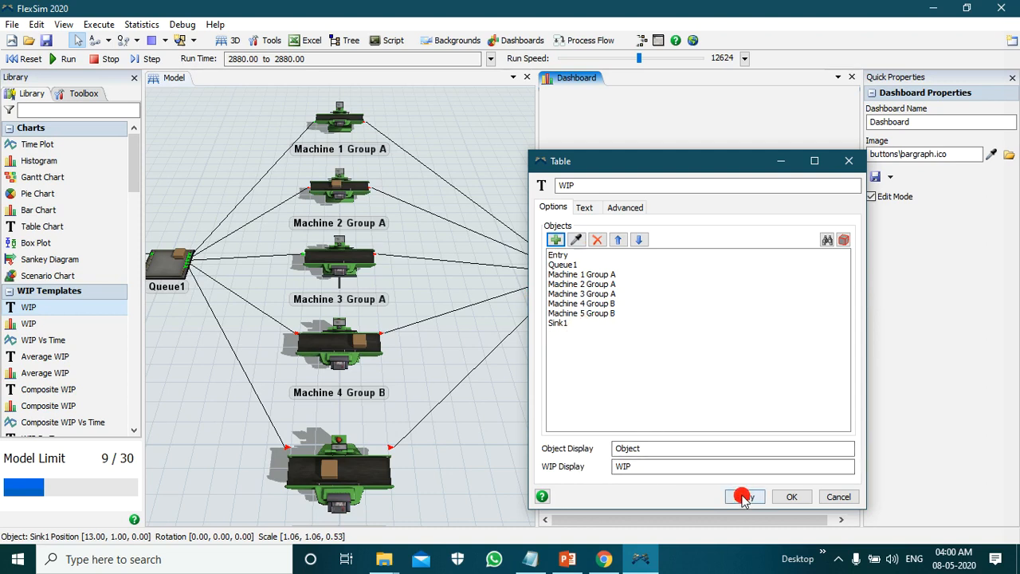
pyautogui.click(789, 498)
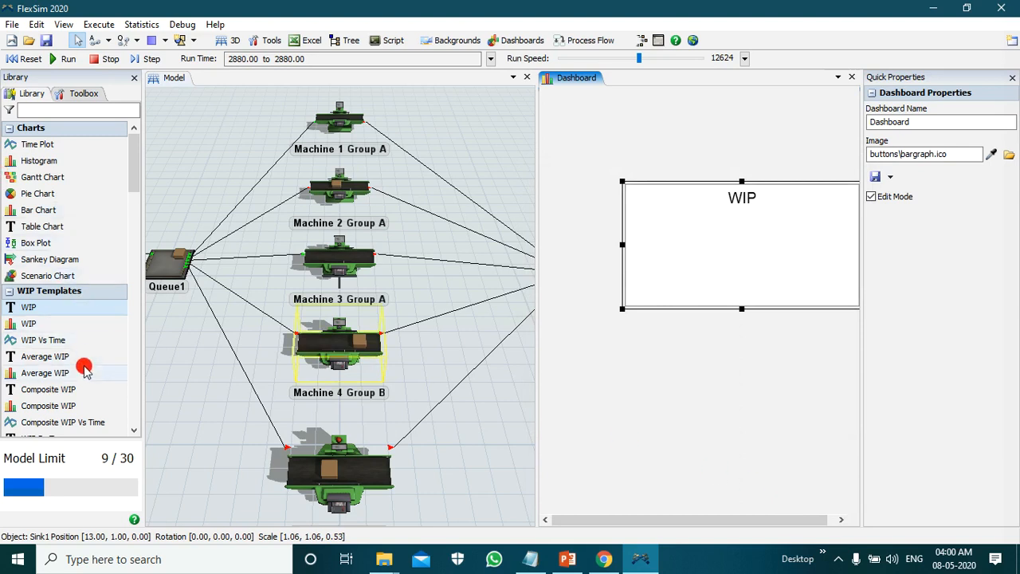
# Step: Move the WIP table to the dashboard's upper-left area, make it taller and narrow it slightly
pyautogui.moveTo(632, 182); pyautogui.dragTo(573, 90)
pyautogui.moveTo(685, 217); pyautogui.dragTo(685, 255)
pyautogui.moveTo(804, 173); pyautogui.dragTo(781, 172)
# Step: Place an Average WIP table template on the dashboard and add all sources, queues, processors and sinks as its objects
pyautogui.moveTo(35, 360); pyautogui.dragTo(573, 475)
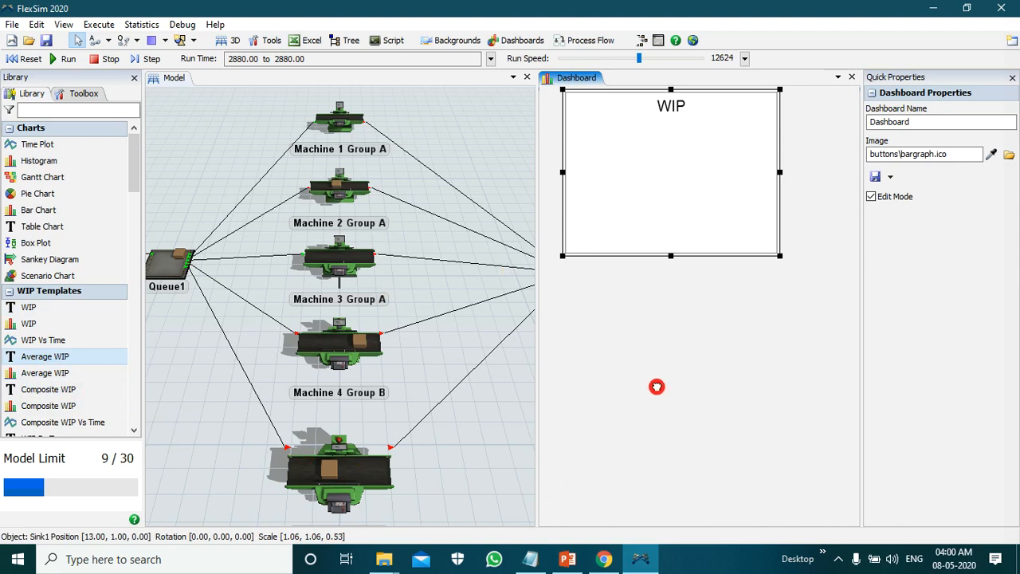
pyautogui.moveTo(661, 379); pyautogui.dragTo(661, 380)
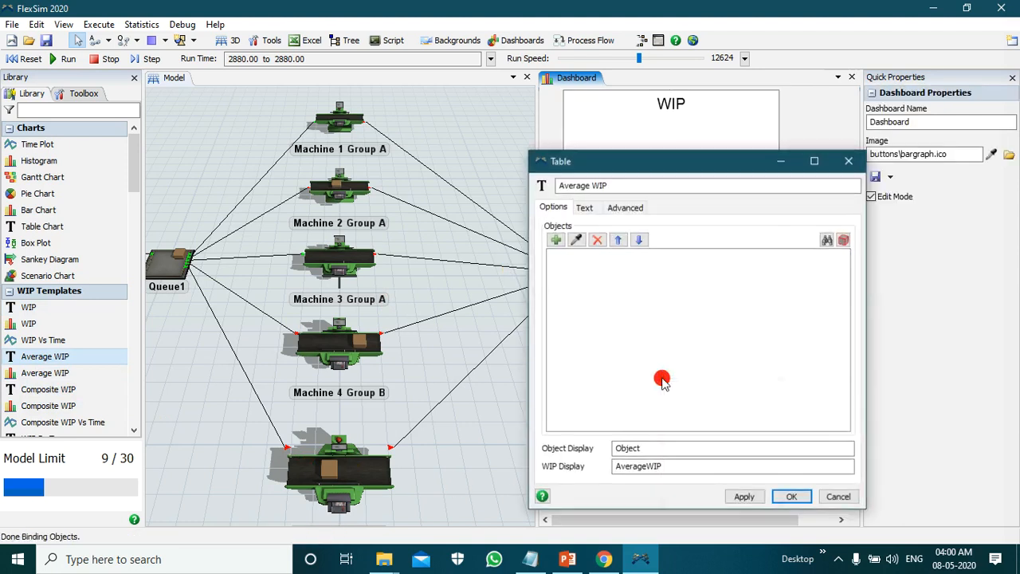
pyautogui.click(553, 242)
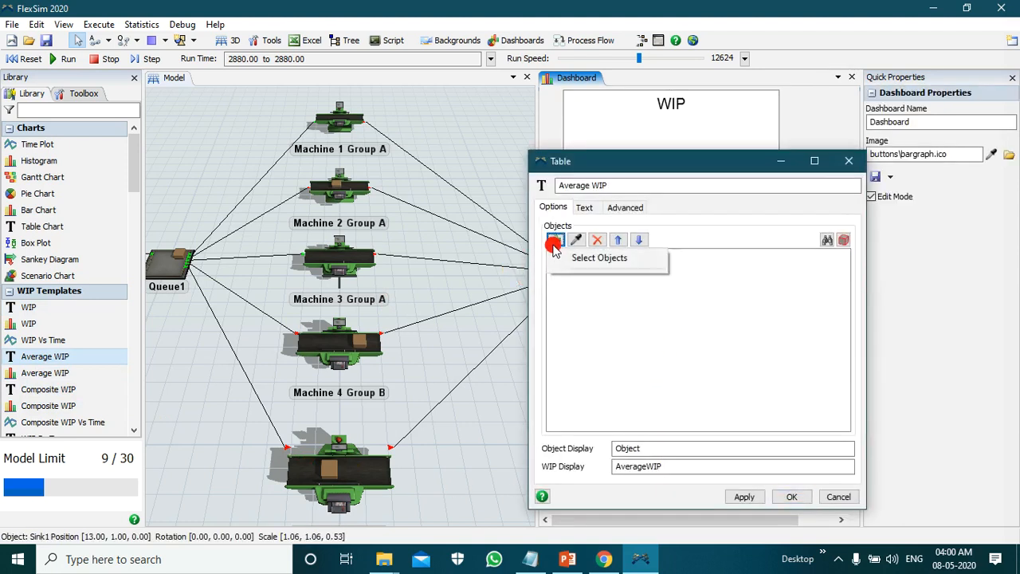
pyautogui.click(568, 257)
pyautogui.click(573, 302)
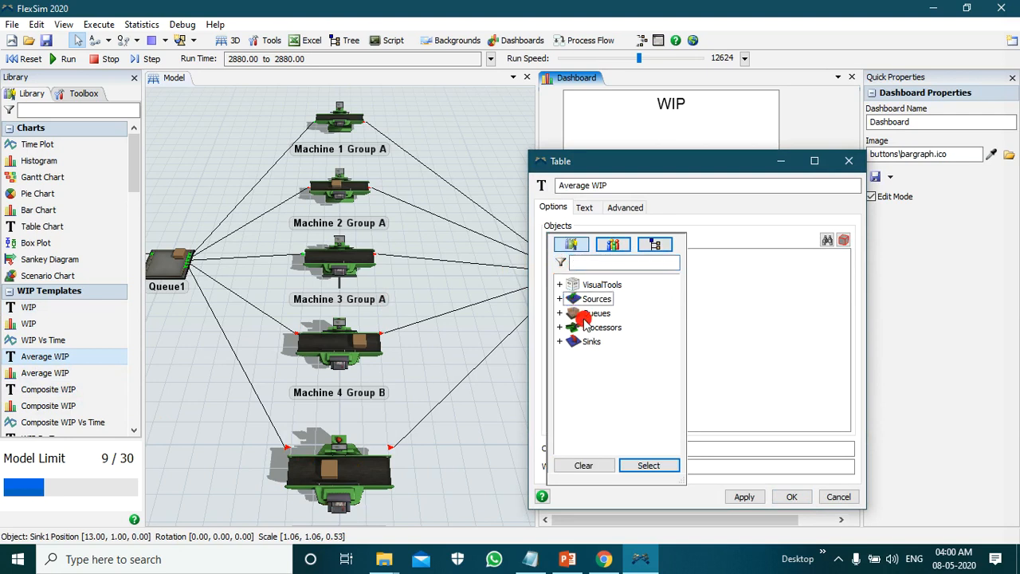
pyautogui.click(590, 329)
pyautogui.click(591, 341)
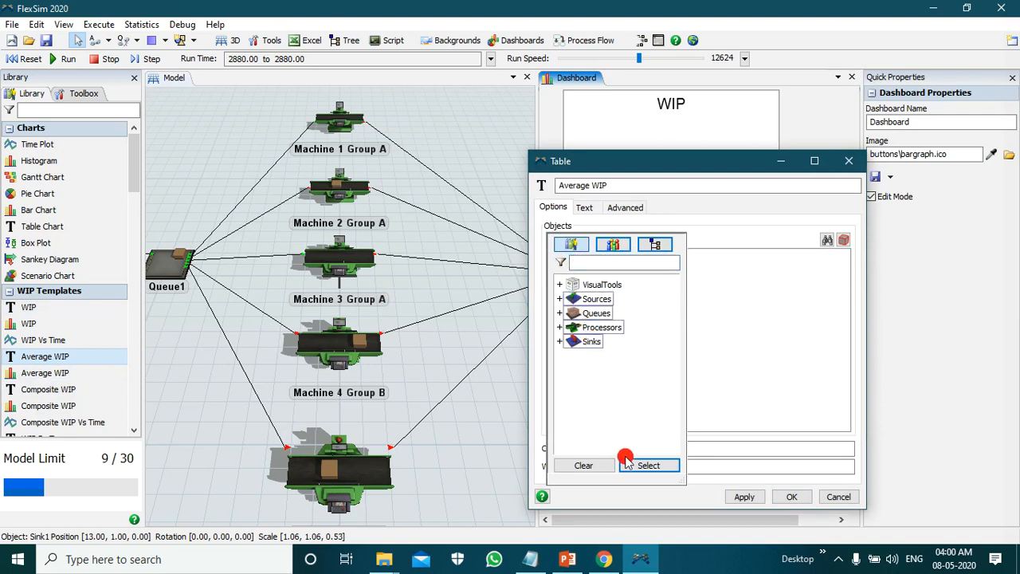
pyautogui.click(634, 467)
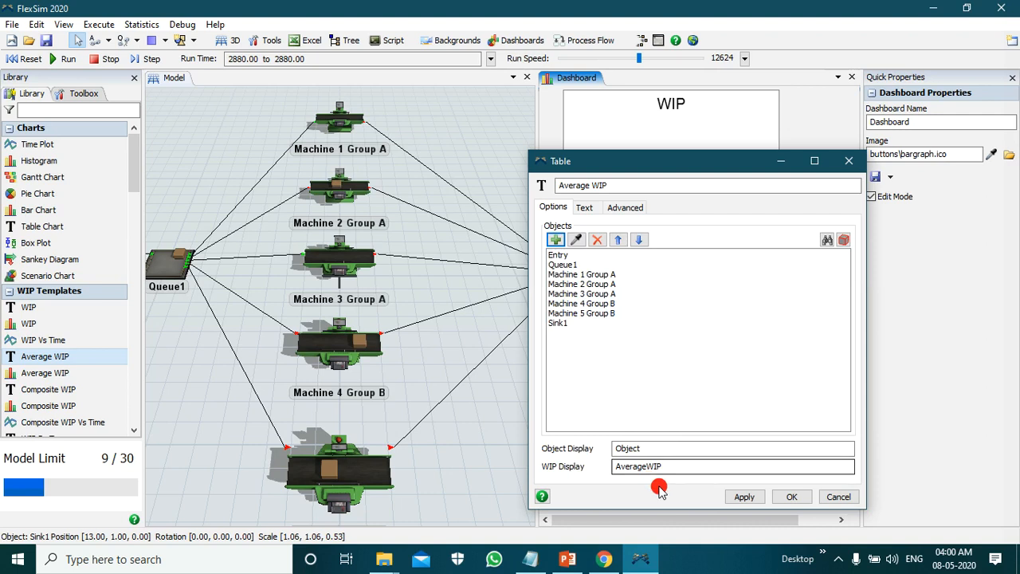
pyautogui.click(742, 496)
pyautogui.click(787, 498)
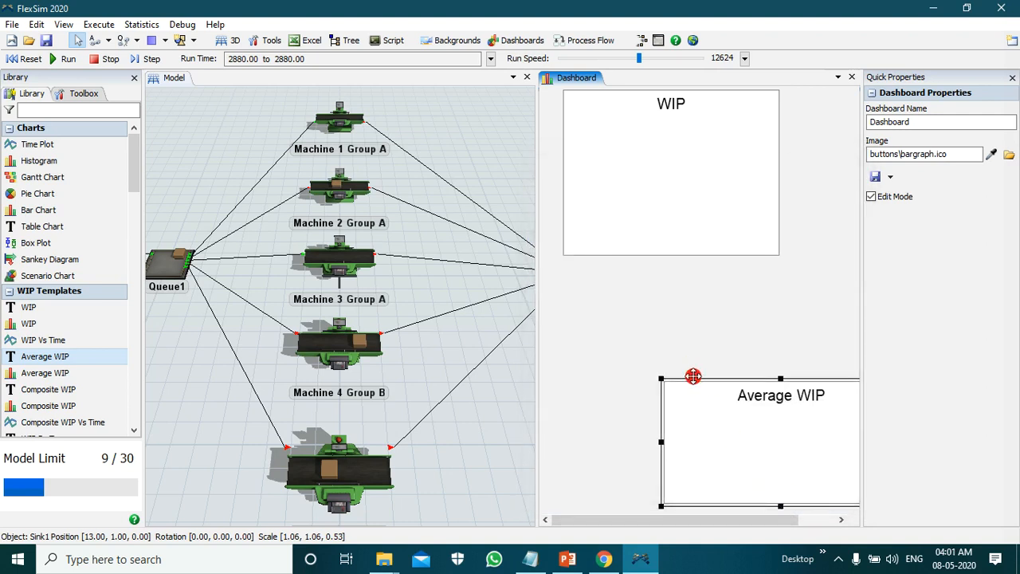
# Step: Move the Average WIP table directly below the WIP table, make it taller and deselect it
pyautogui.moveTo(697, 381); pyautogui.dragTo(599, 268)
pyautogui.moveTo(681, 396); pyautogui.dragTo(679, 494)
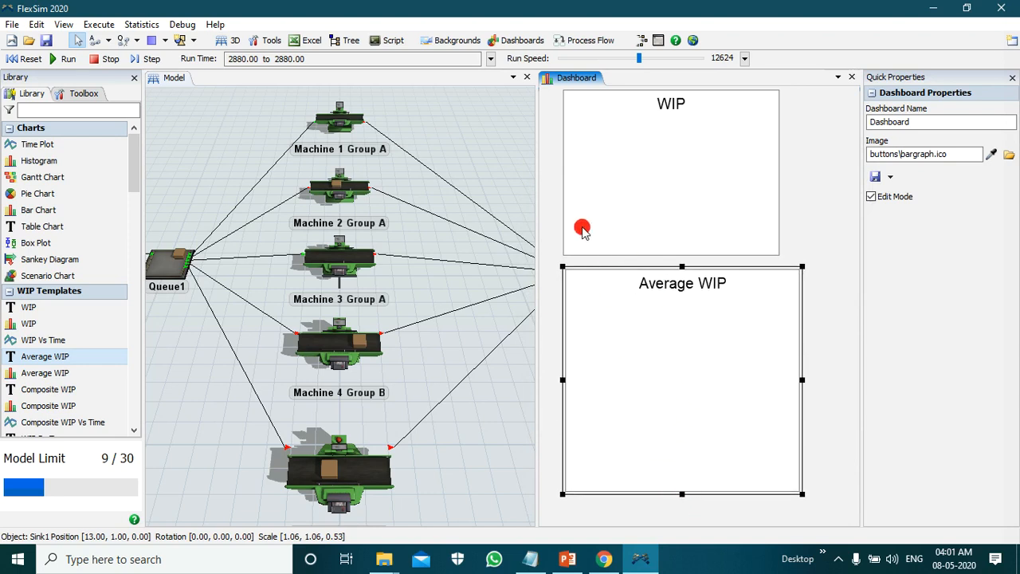
pyautogui.click(547, 192)
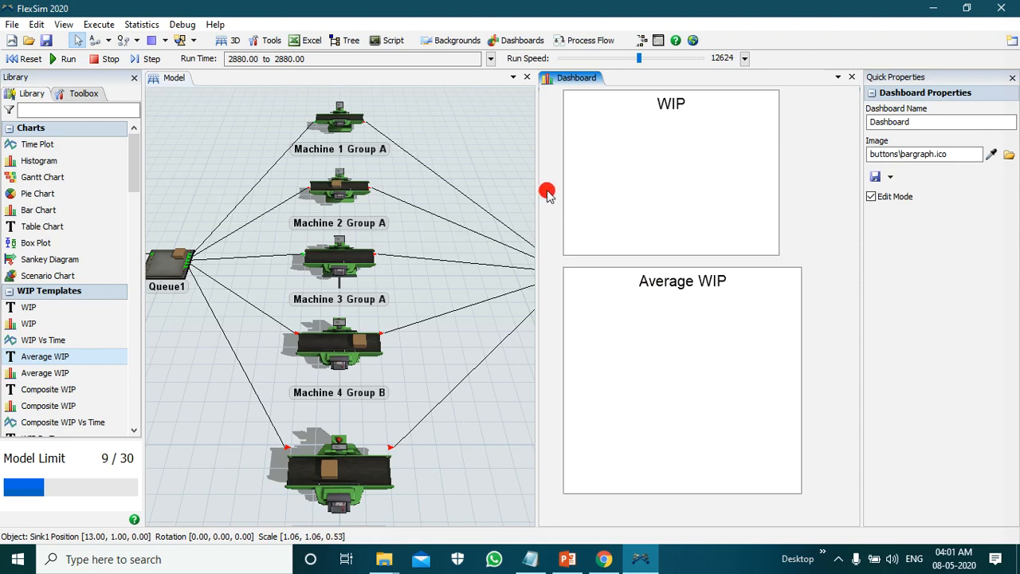
# Step: Reset and run the model with the dashboard open, slowing the run speed to about 1897 before raising it again
pyautogui.click(24, 59)
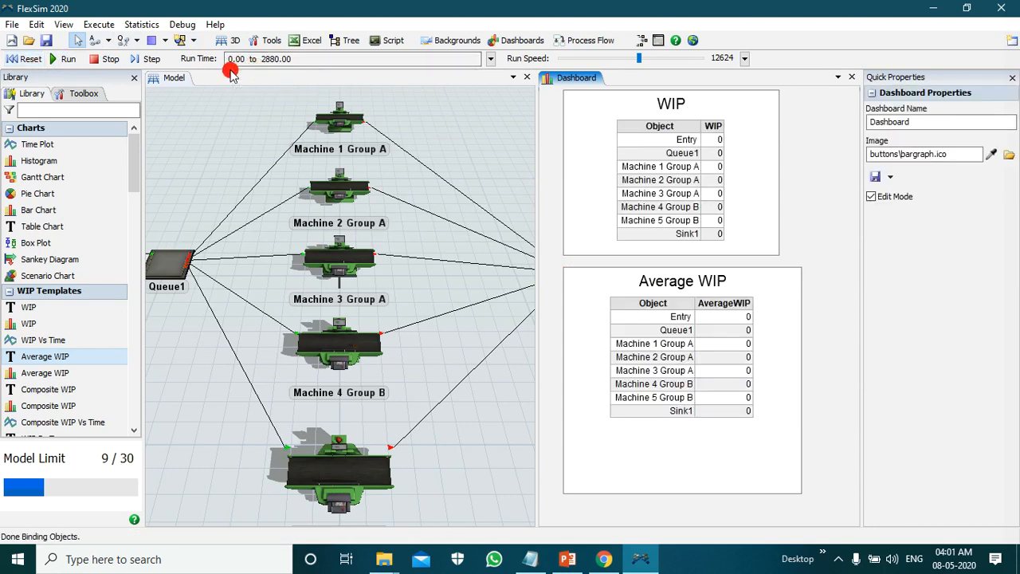
pyautogui.click(63, 64)
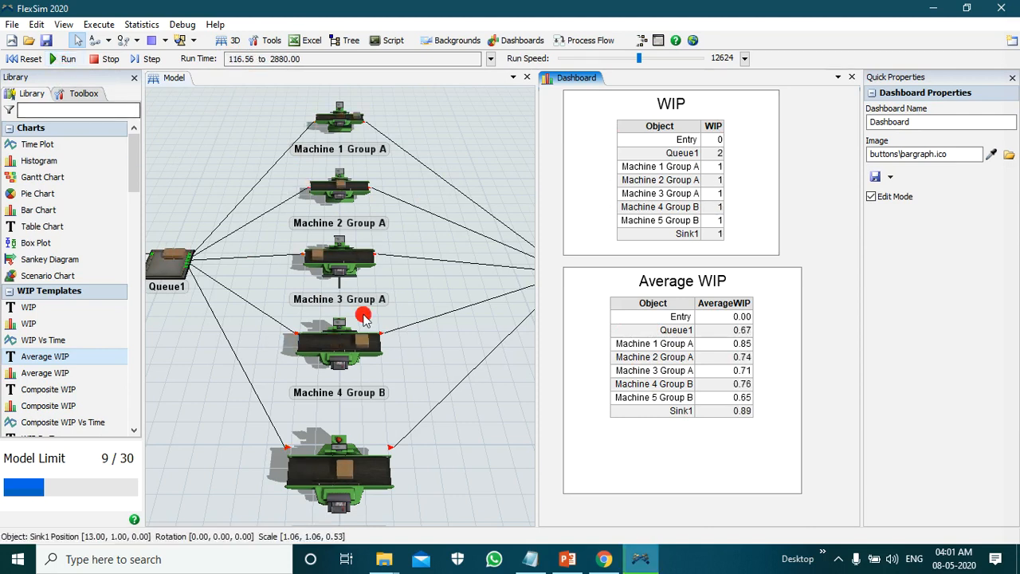
pyautogui.moveTo(638, 58); pyautogui.dragTo(605, 60)
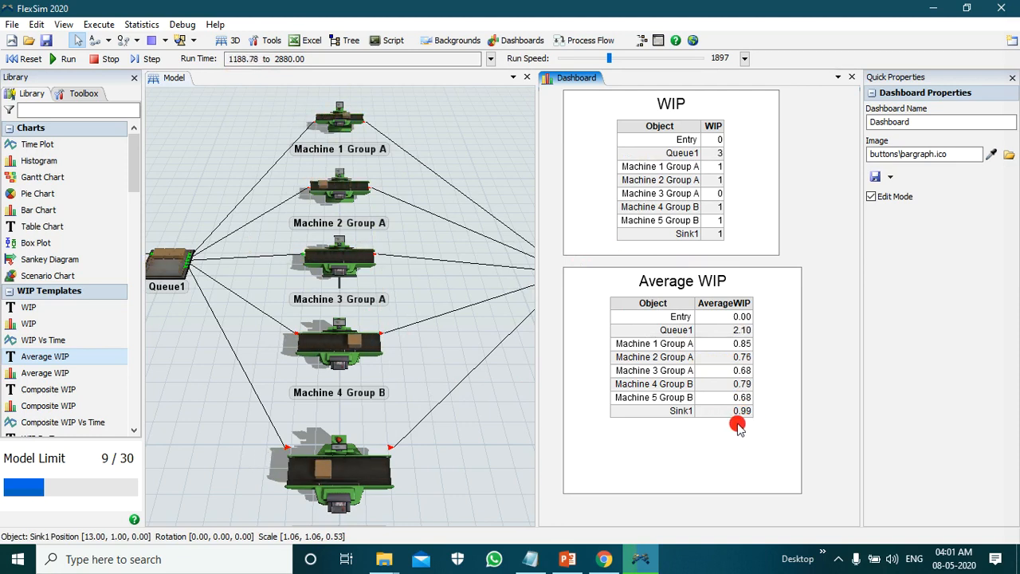
pyautogui.click(626, 59)
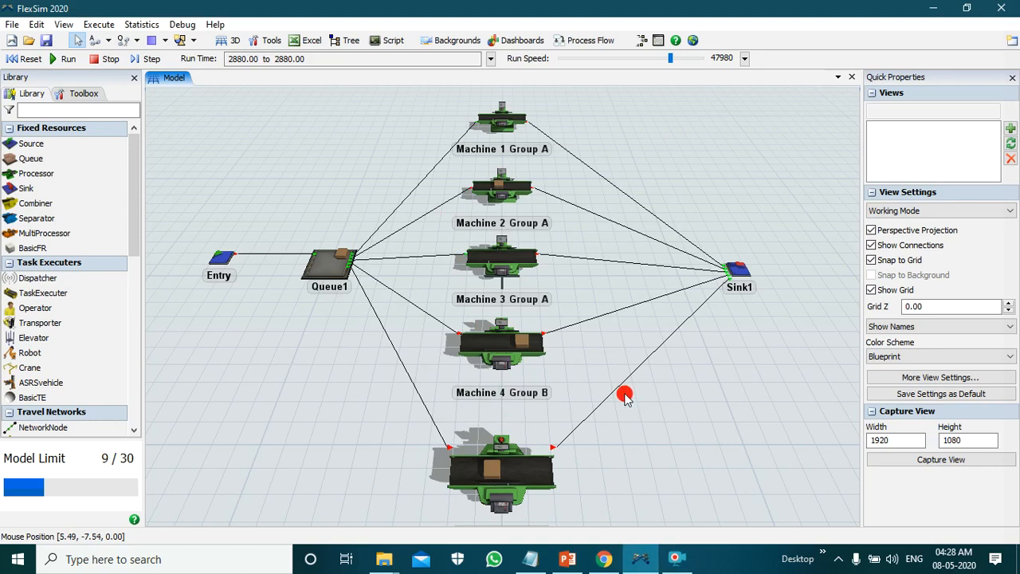
# Step: Reopen the existing dashboard to review its WIP and Average WIP tables, and close it
pyautogui.click(526, 40)
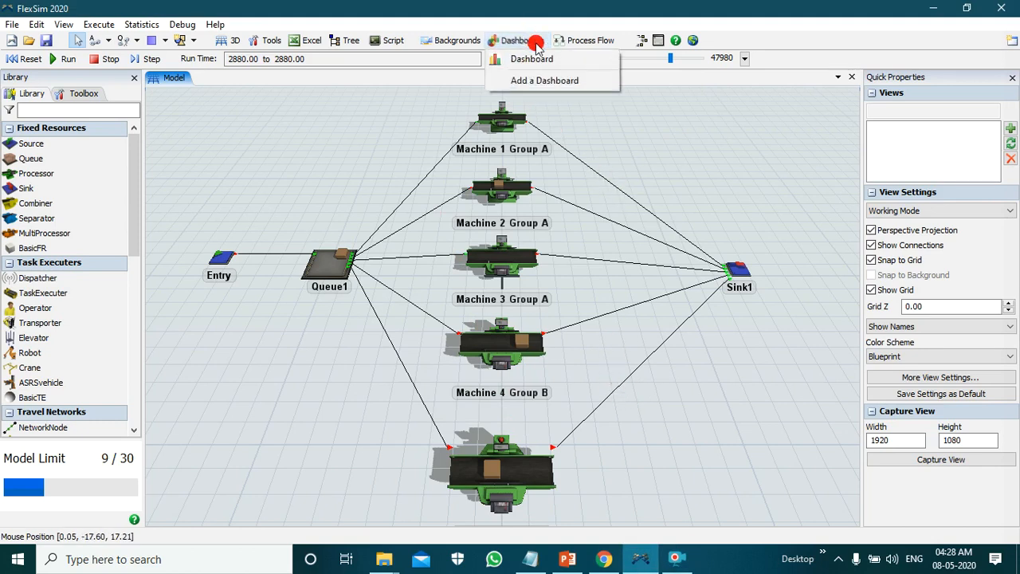
pyautogui.click(571, 63)
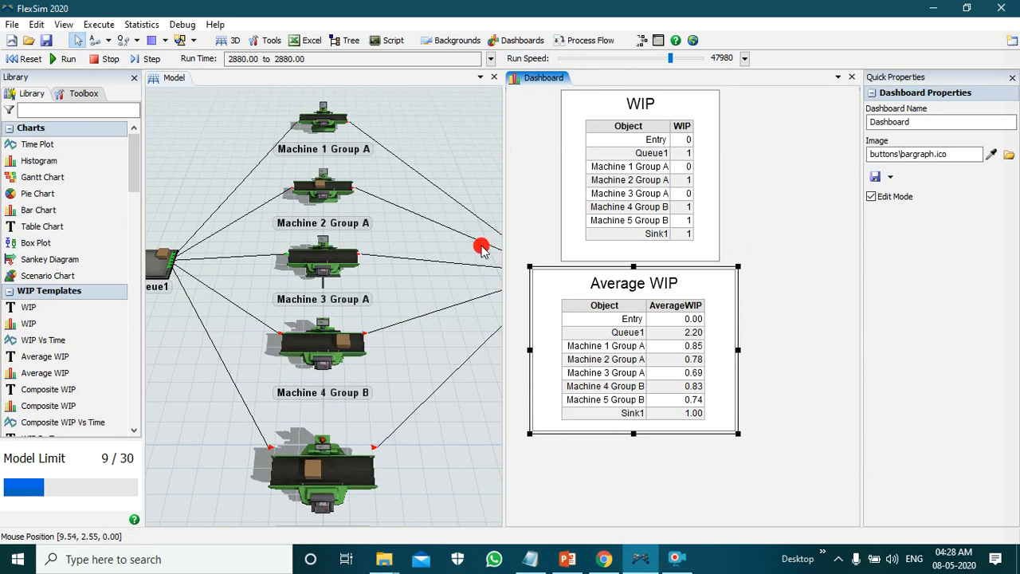
pyautogui.click(854, 77)
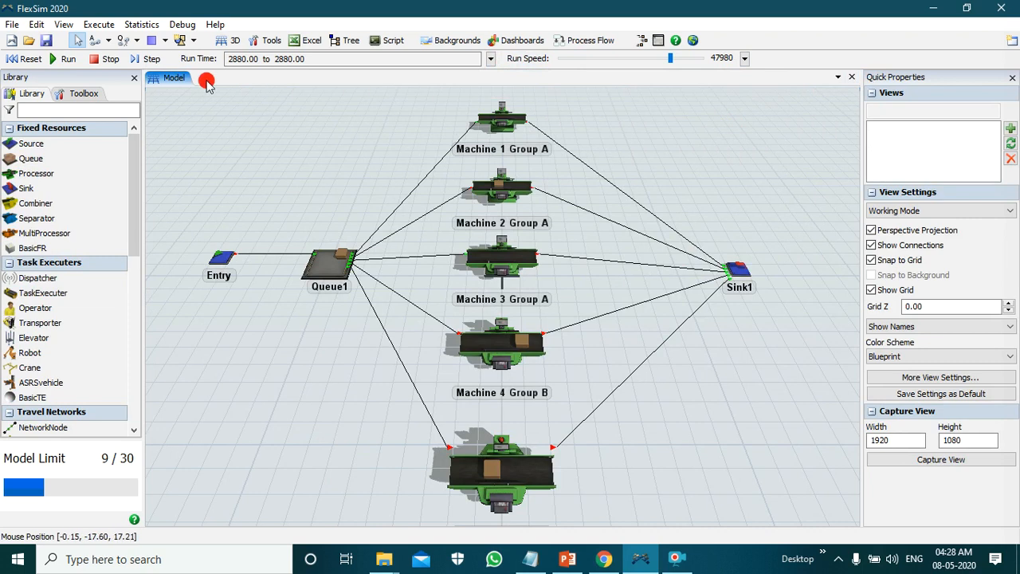
# Step: Reset and rerun the model, slowing the run speed to about 488 and raising it through about 2998 to 10000
pyautogui.click(24, 59)
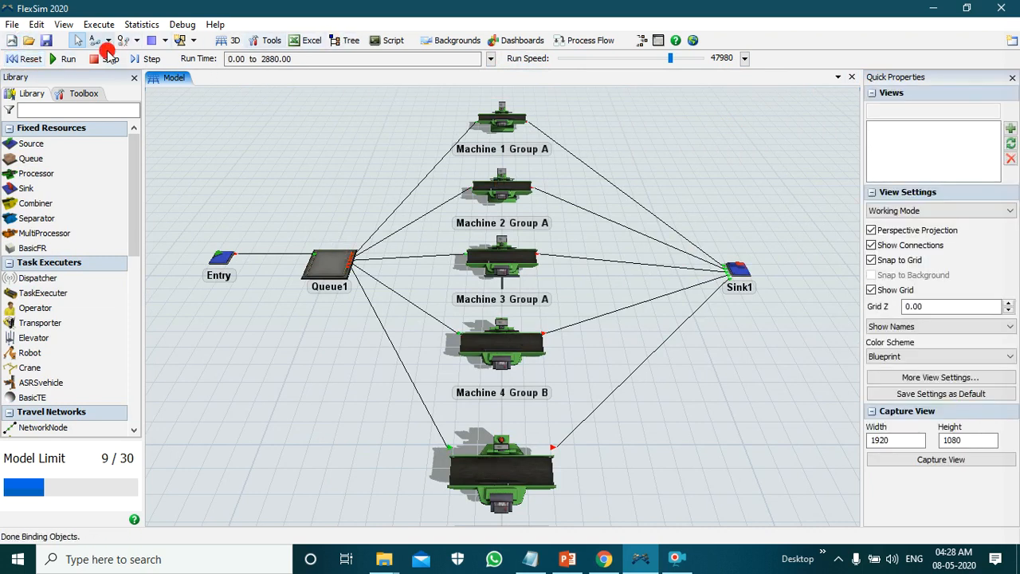
pyautogui.click(65, 59)
pyautogui.moveTo(672, 58); pyautogui.dragTo(596, 59)
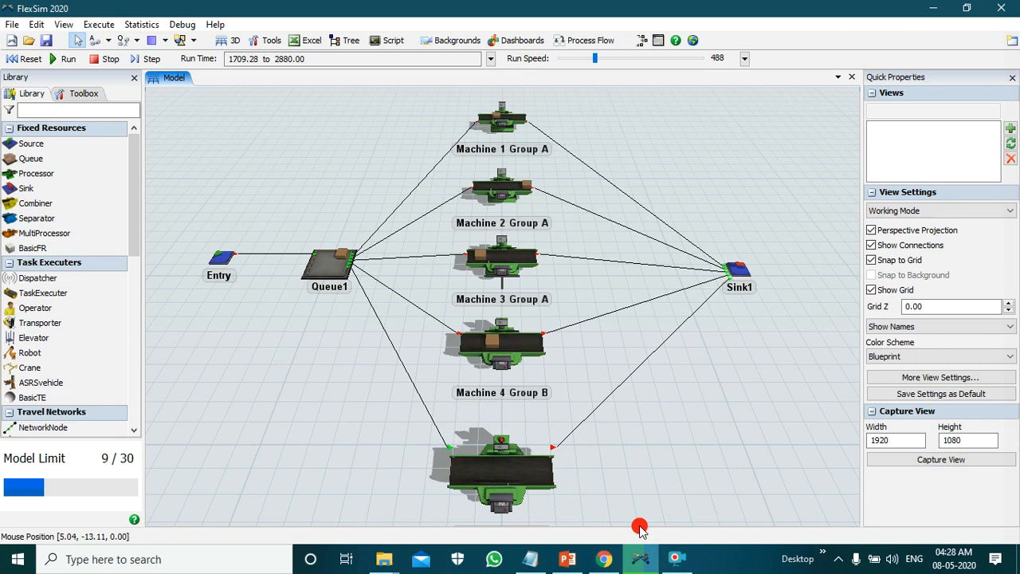
pyautogui.moveTo(611, 61); pyautogui.dragTo(613, 58)
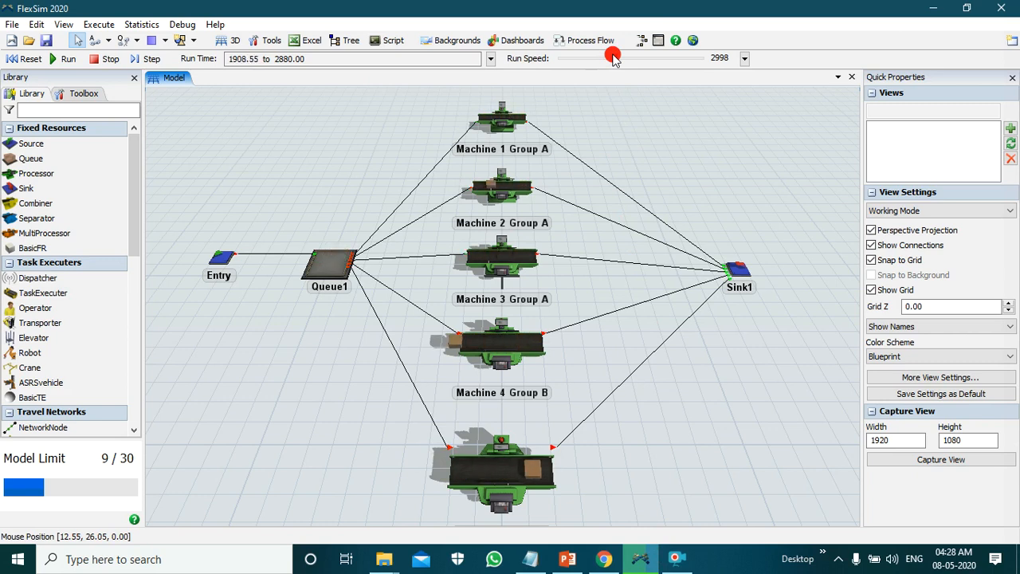
pyautogui.moveTo(613, 58); pyautogui.dragTo(633, 59)
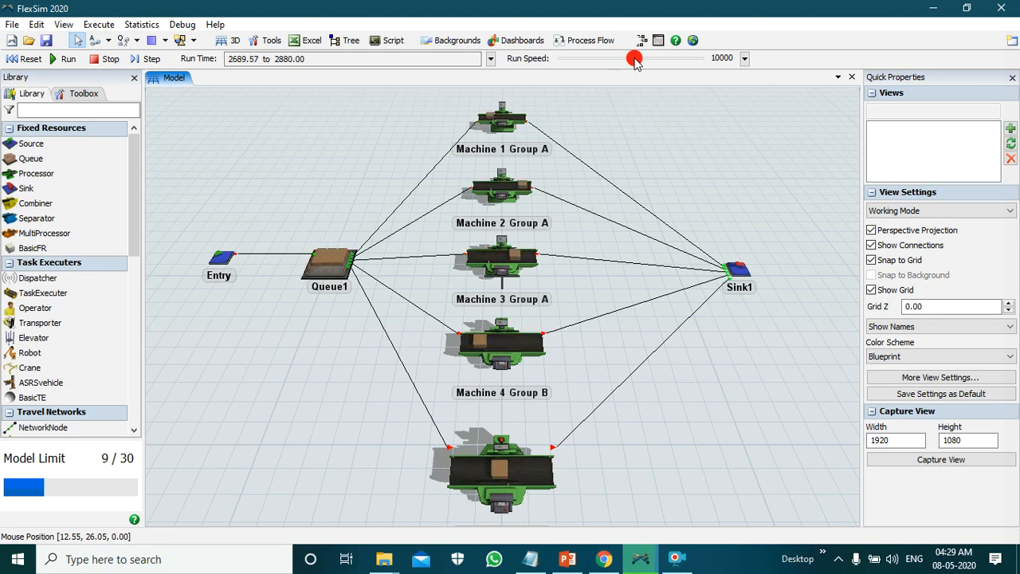
pyautogui.moveTo(634, 59); pyautogui.dragTo(629, 59)
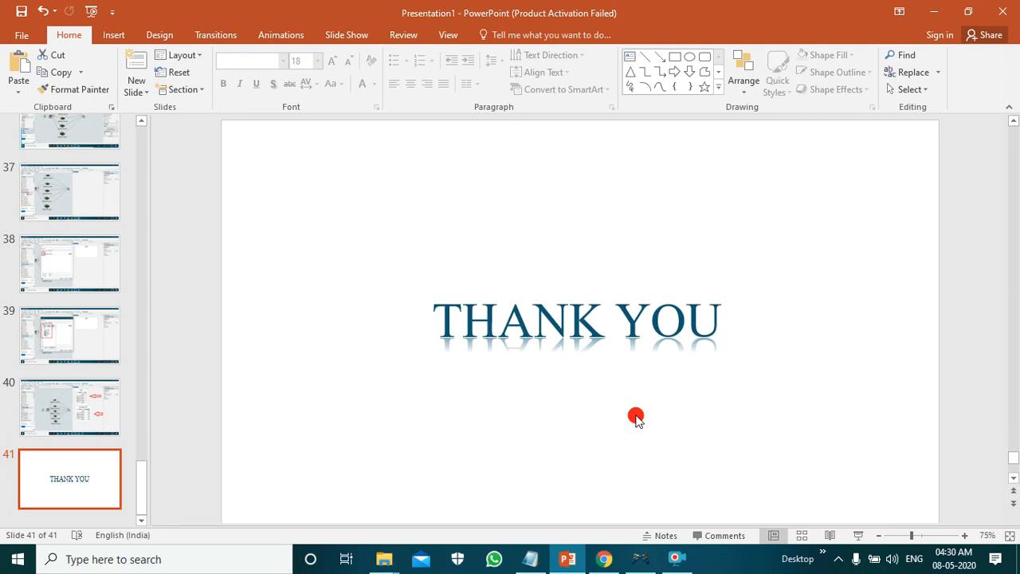
# Step: Switch to PowerPoint and start the slide show from the closing THANK YOU slide
pyautogui.hotkey('shift', 'F5')
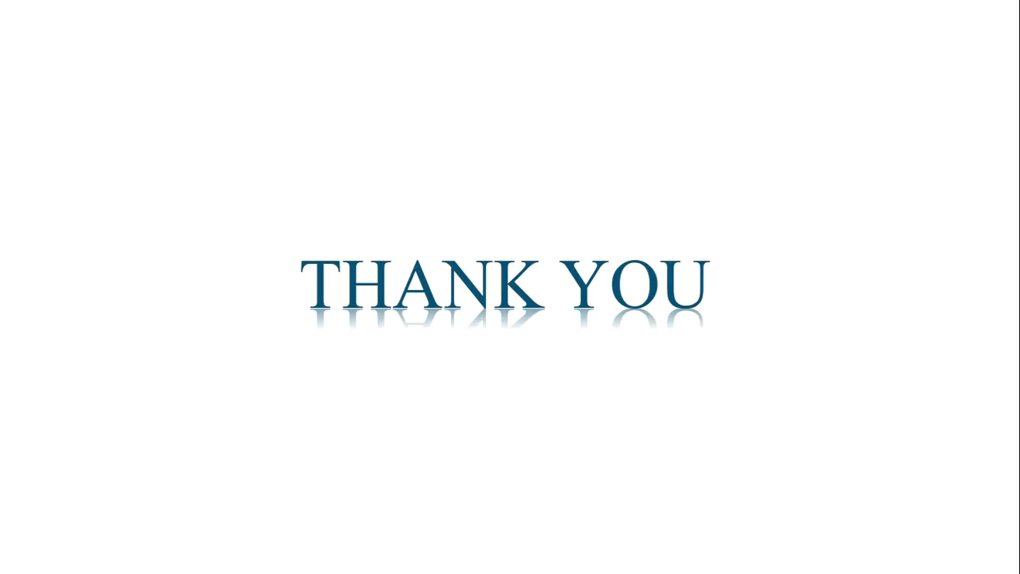